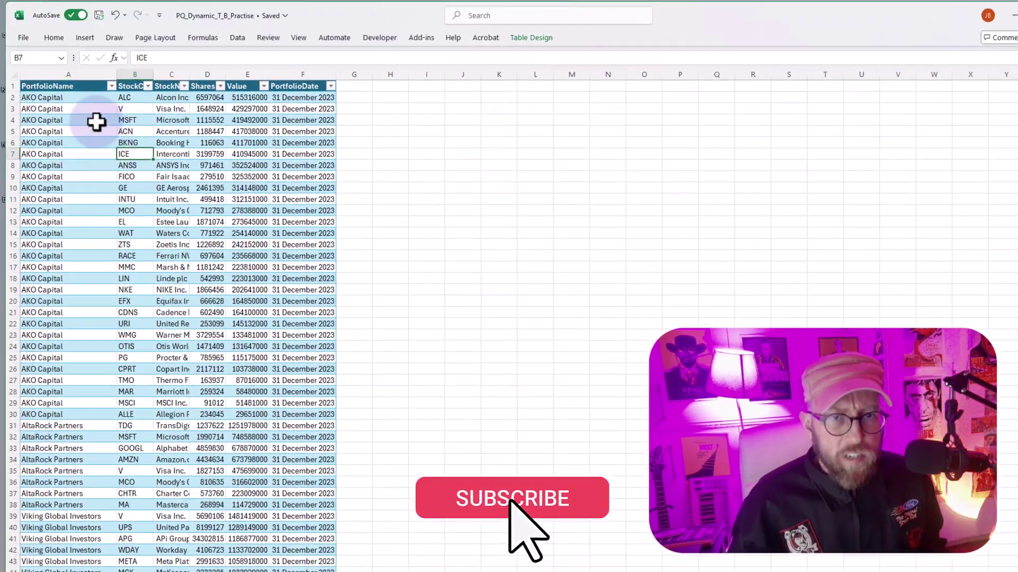
Review the results table's portfolio names, stock codes, stock names and value columns.
left_click_drag(73, 99, 80, 405)
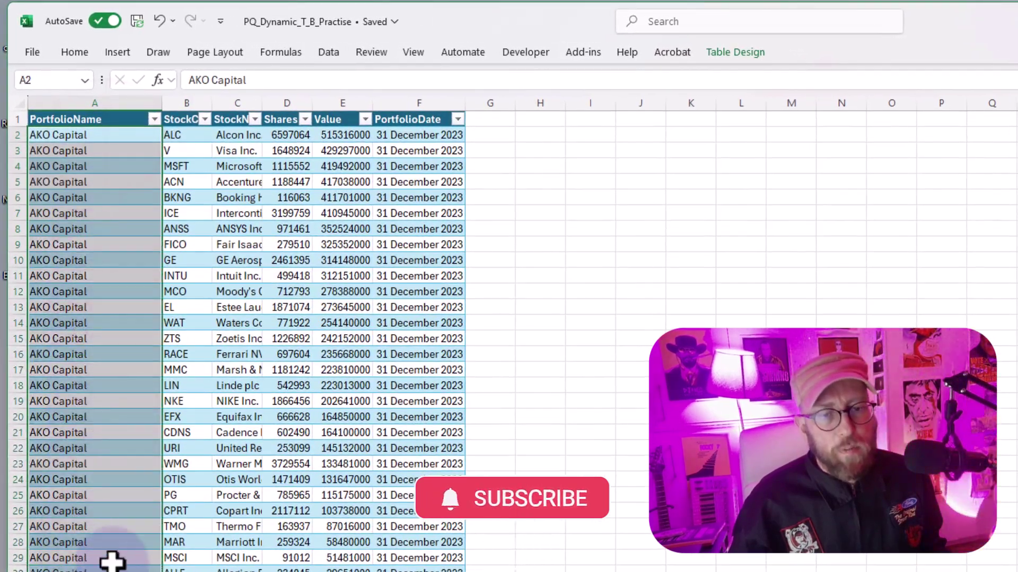
left_click(178, 292)
left_click_drag(177, 151, 177, 570)
left_click(344, 385)
key("shift+Up")
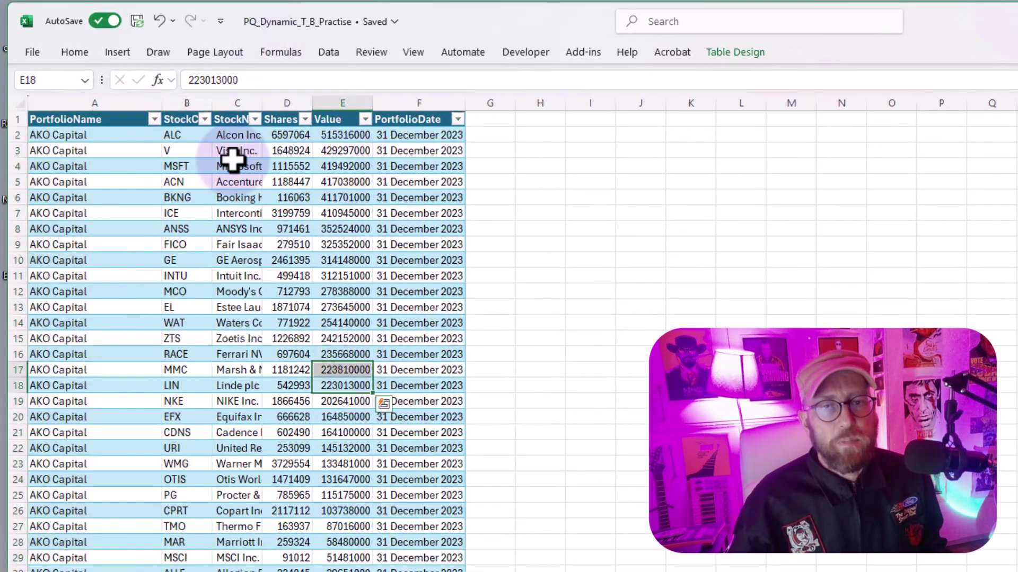
left_click_drag(233, 134, 359, 431)
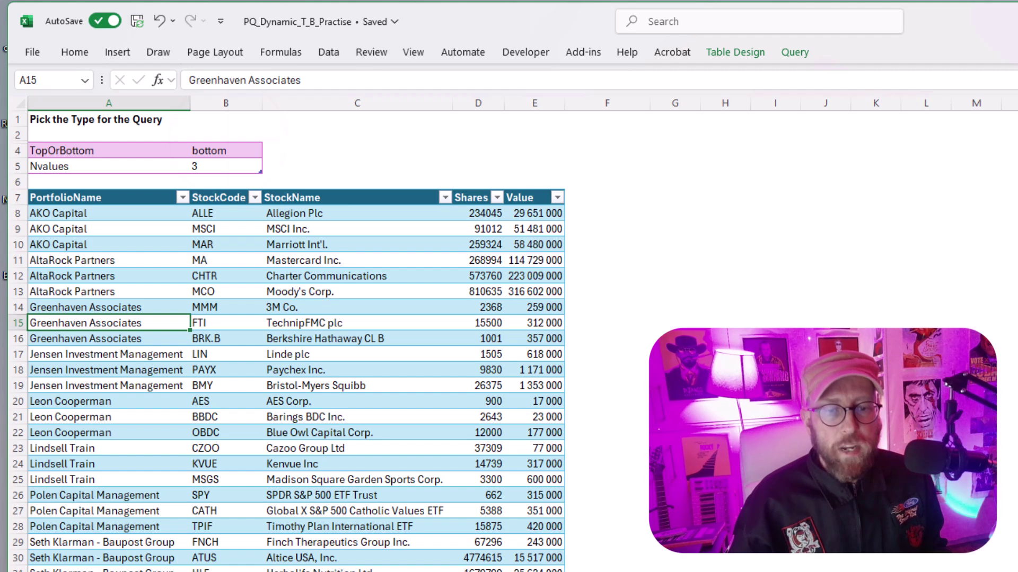
left_click(225, 339)
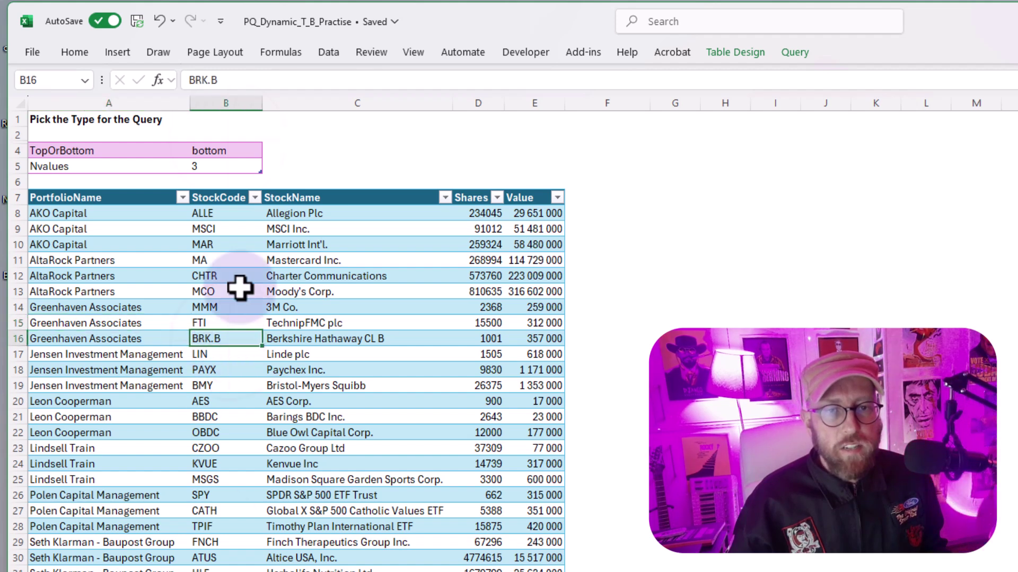
Refresh the results table for the top 5 setting and check AKO Capital's five rows.
left_click(214, 152)
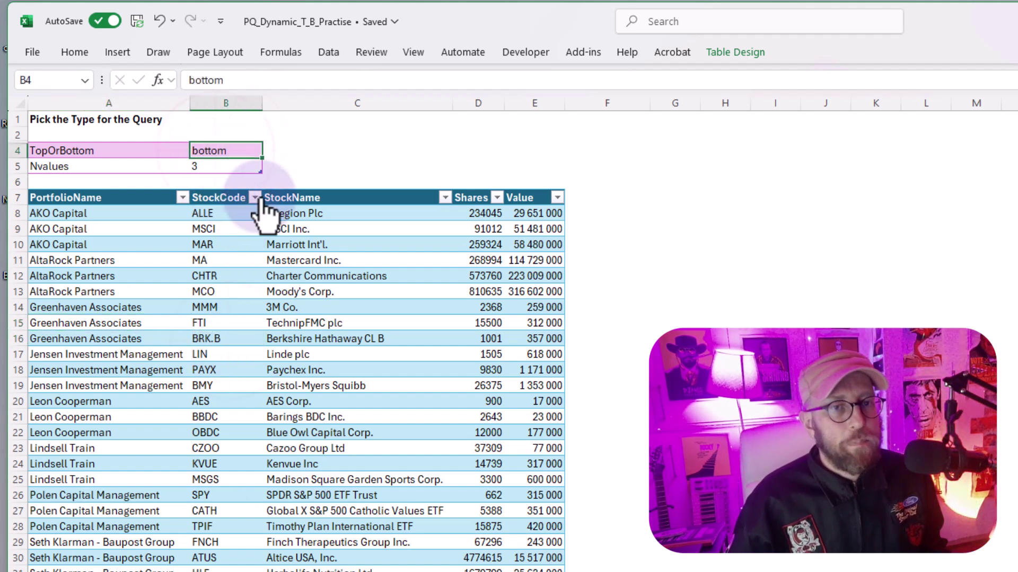
left_click(228, 150)
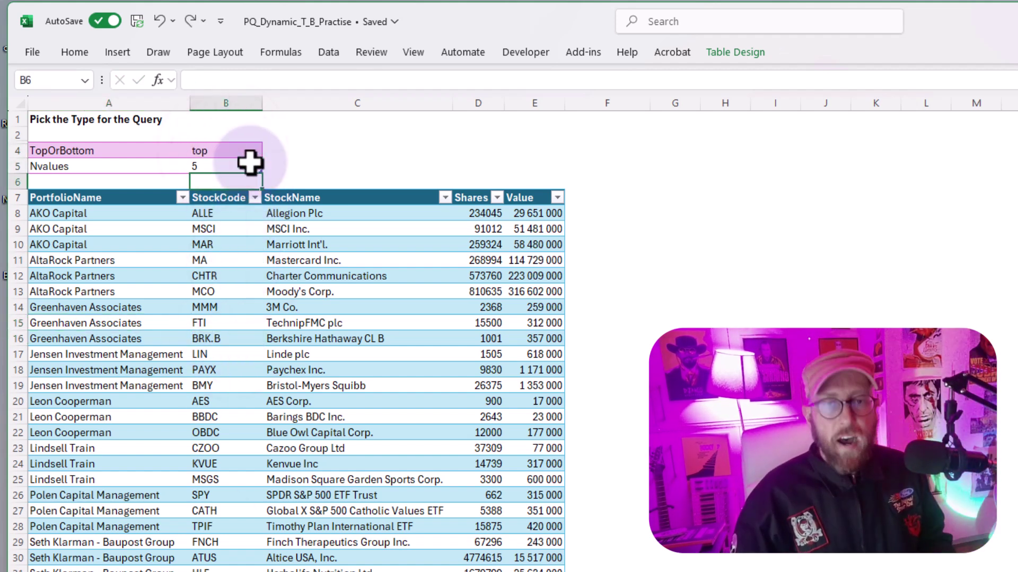
left_click(297, 337)
left_click(228, 276)
right_click(354, 245)
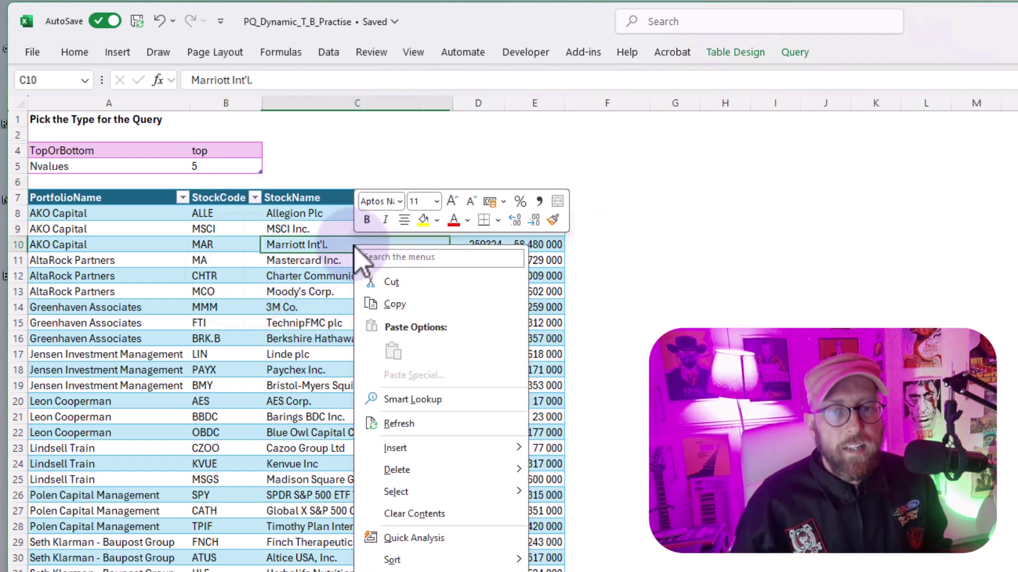
left_click(399, 423)
left_click(275, 417)
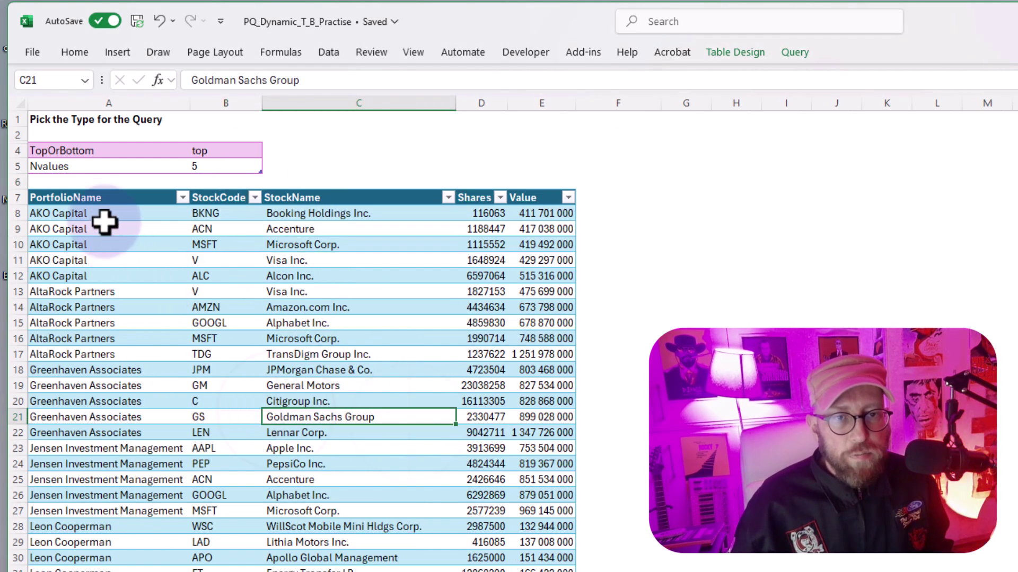
mouse_move(105, 222)
left_mouse_down()
mouse_move(154, 279)
mouse_move(548, 278)
left_mouse_up()
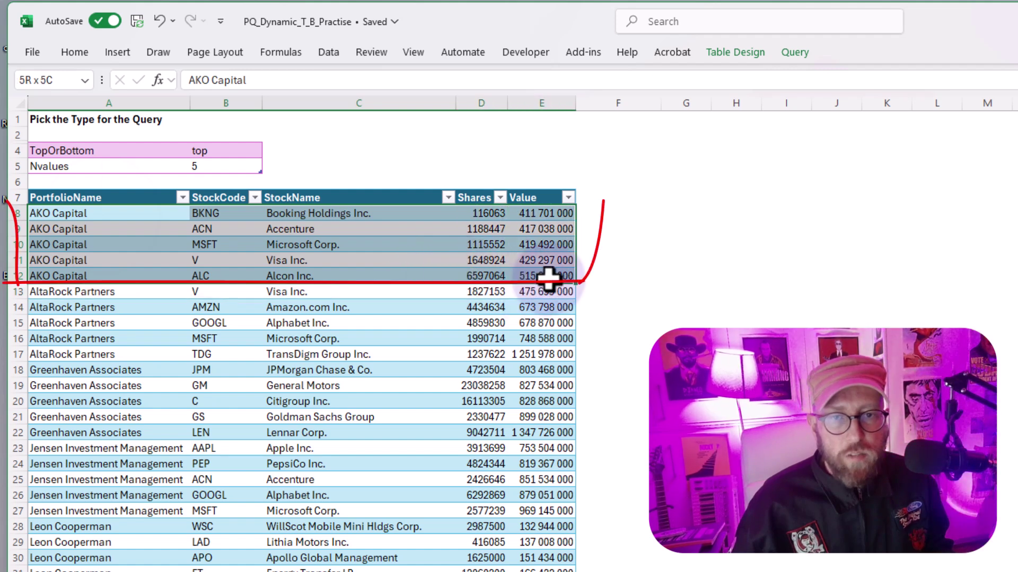
left_click(336, 386)
Set Nvalues to 3, refresh the table, and check AKO Capital's three bottom rows.
left_click(204, 166)
left_click(218, 149)
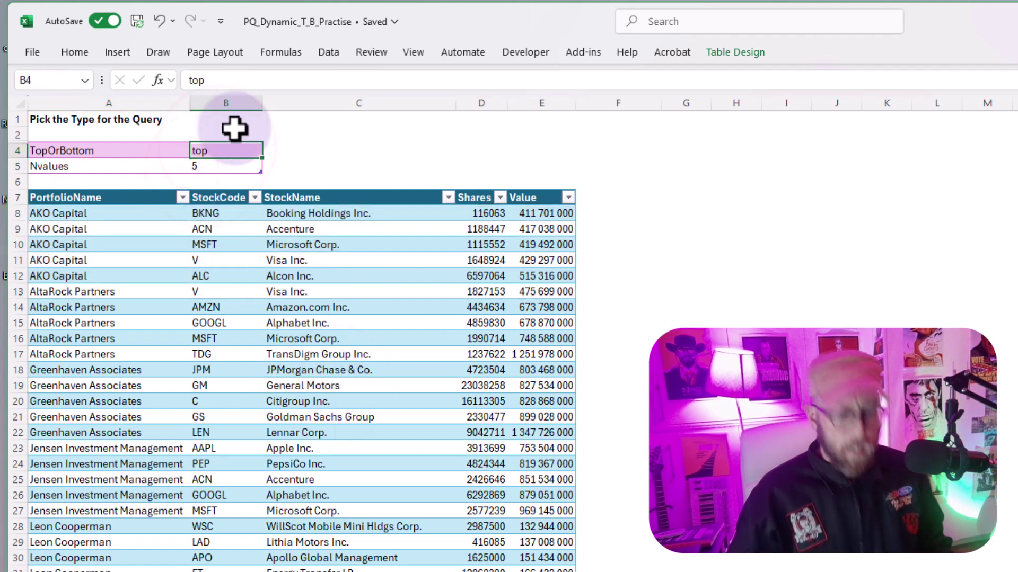
type("3")
key("Return")
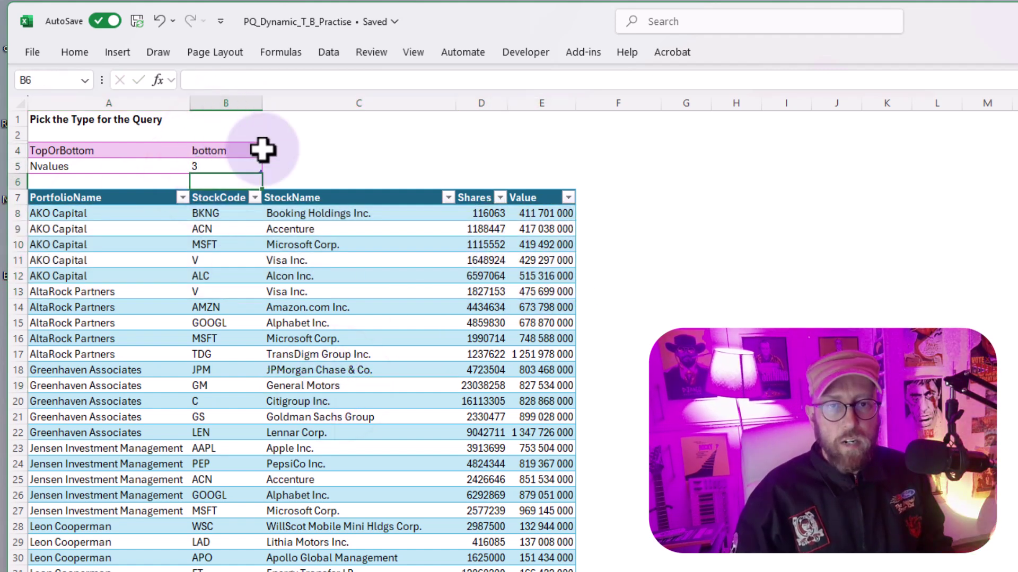
right_click(354, 278)
left_click(398, 452)
left_click_drag(407, 375, 408, 354)
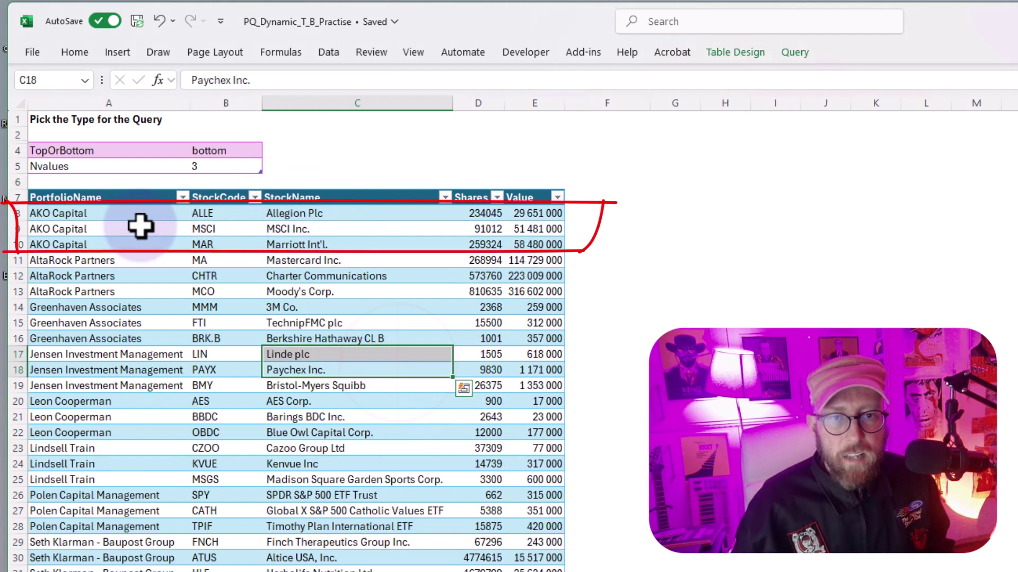
left_click_drag(141, 223, 506, 244)
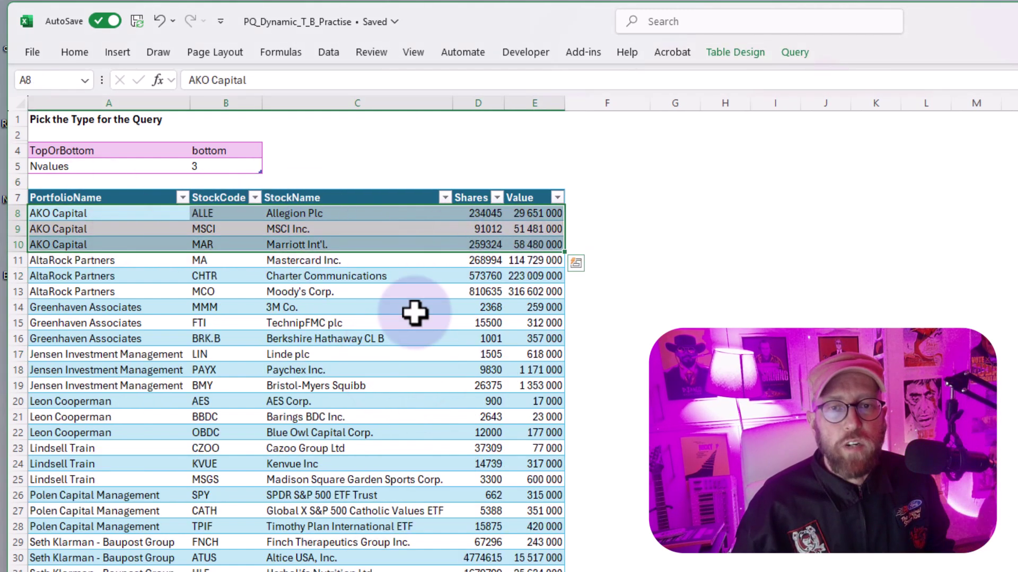
left_click(374, 332)
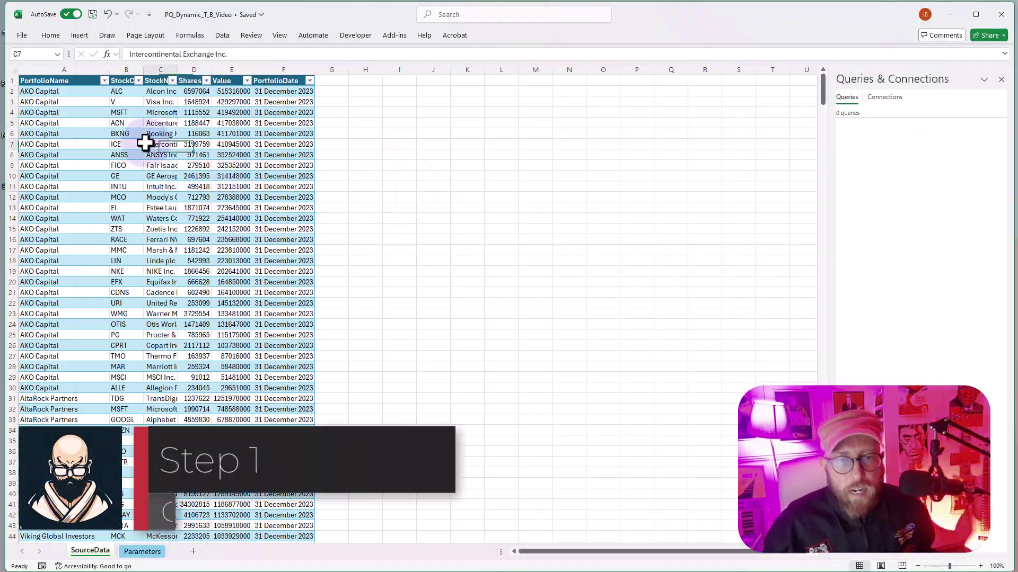
Load the SourceData table into Power Query with Data > From Table/Range and inspect its columns.
left_click(57, 99)
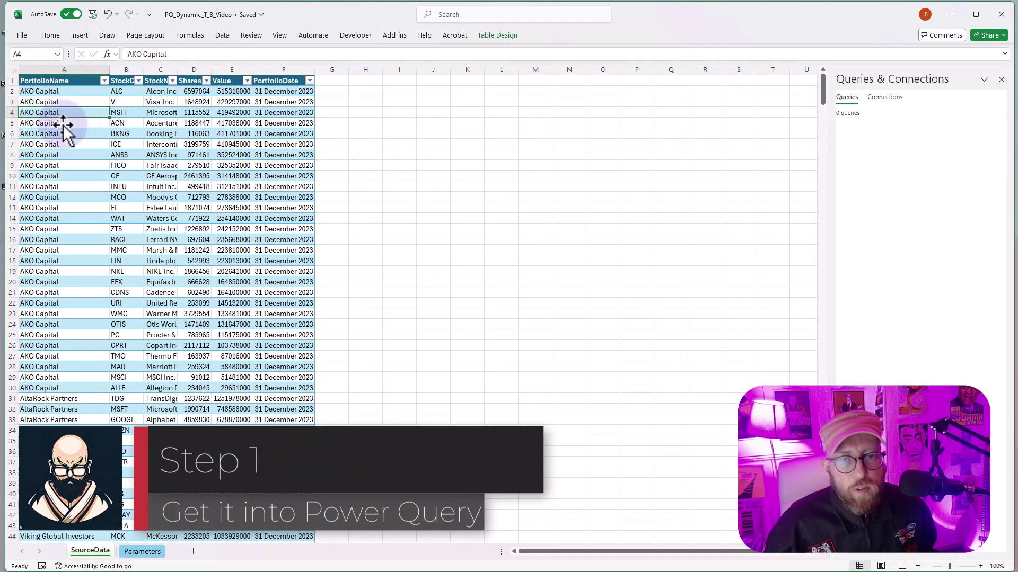
left_click(130, 215)
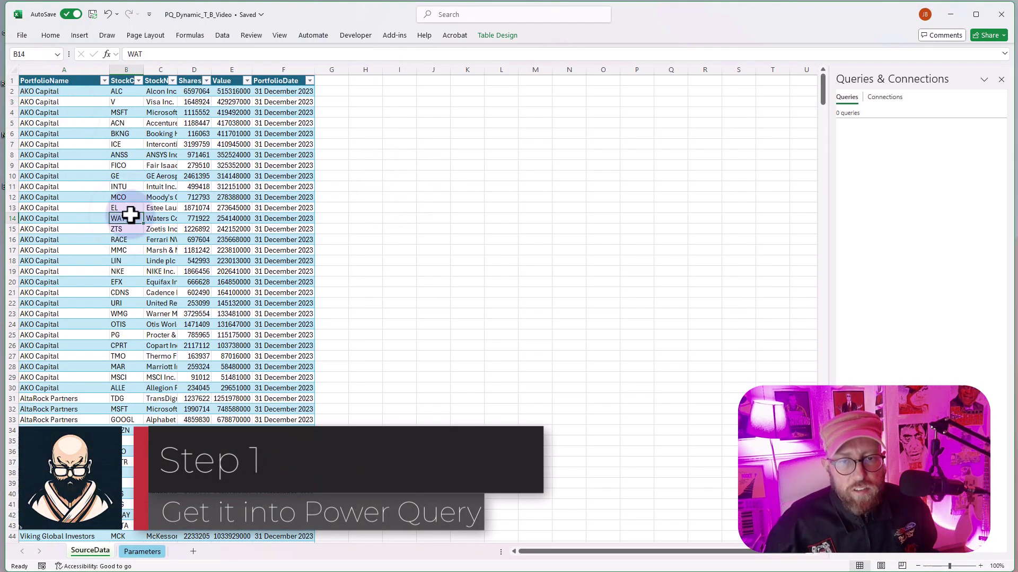
left_click(224, 34)
left_click(73, 79)
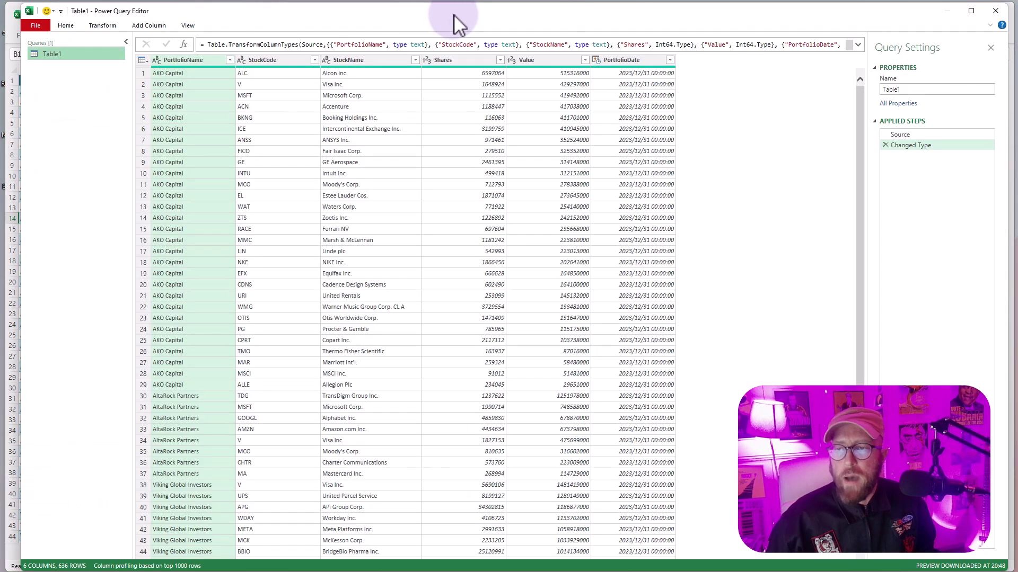
left_click_drag(456, 14, 446, 15)
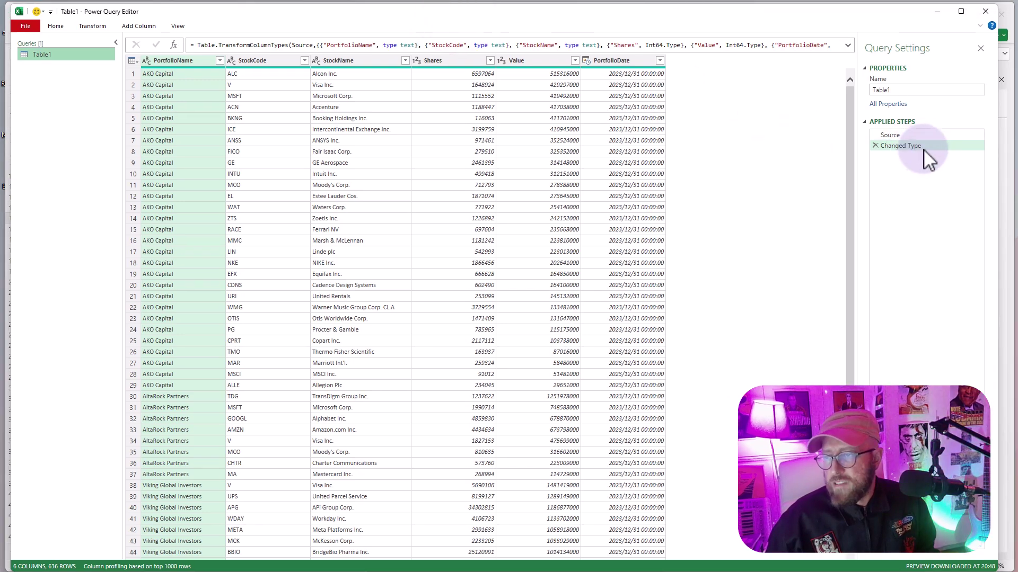
left_click(447, 61)
left_click(520, 59)
left_click(615, 59)
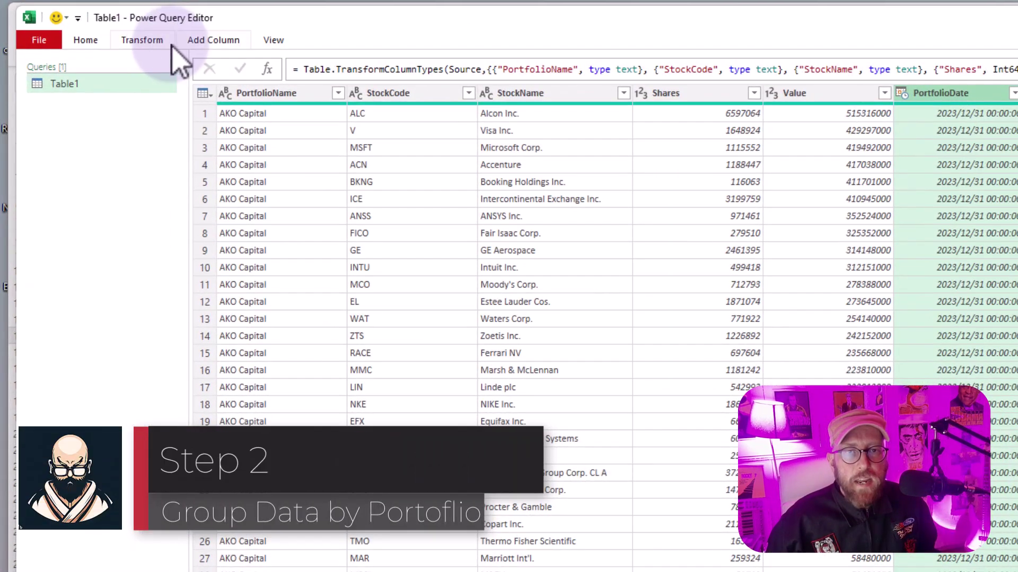
Start an advanced Group By on PortfolioName with a second aggregation row.
left_click(155, 44)
left_click(32, 84)
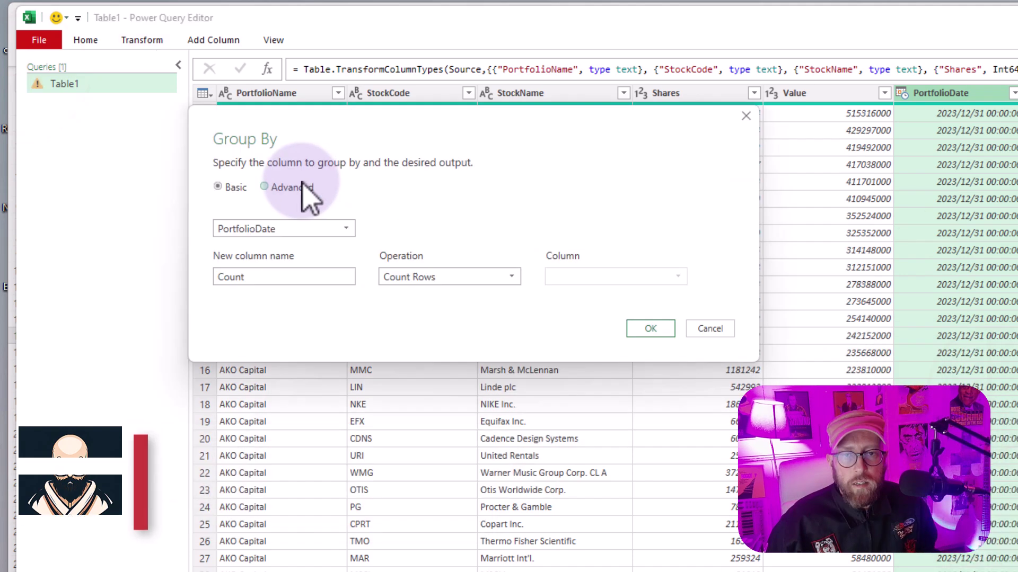
left_click(264, 187)
left_click(314, 228)
left_click(277, 246)
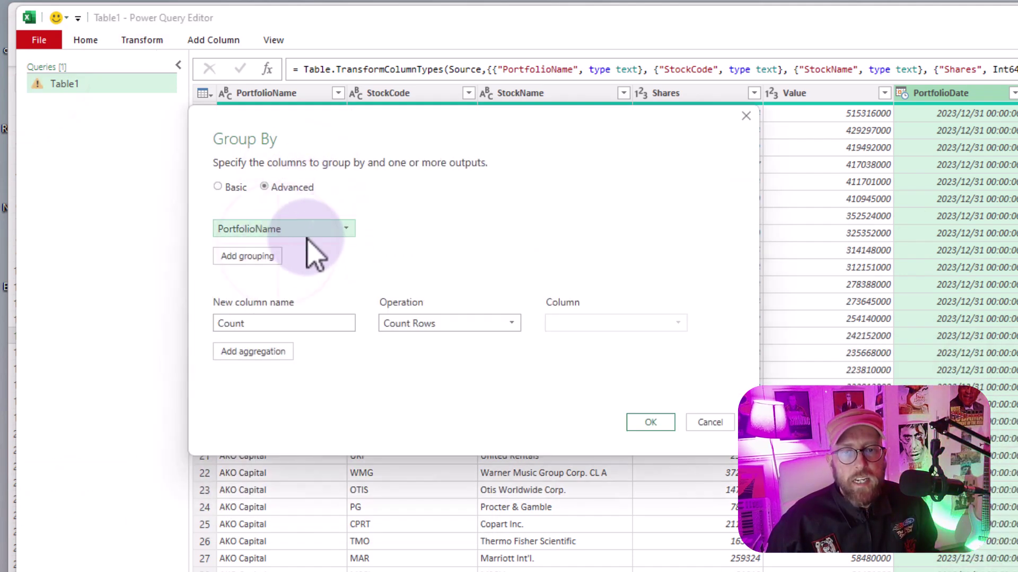
left_click(272, 355)
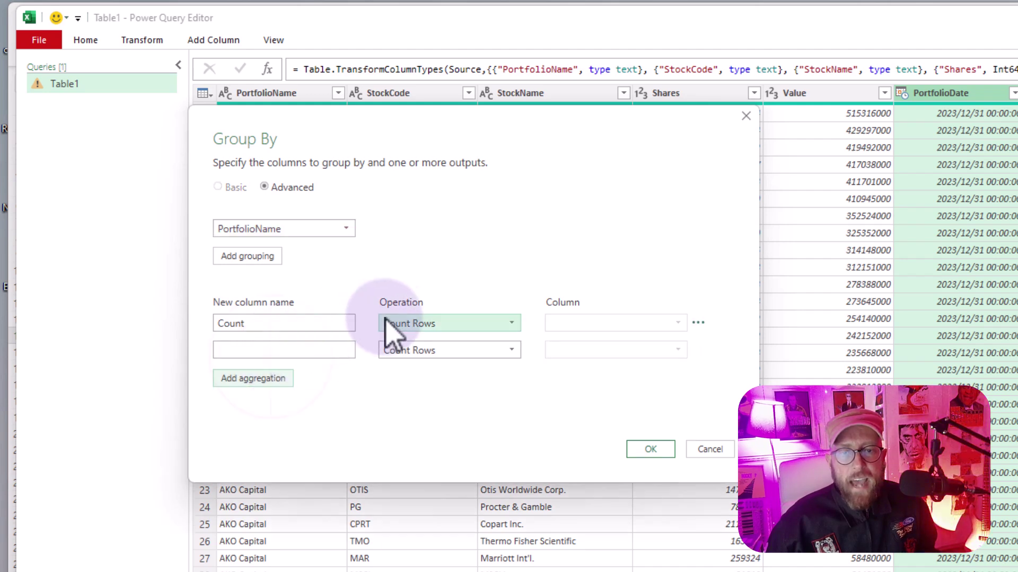
left_click(419, 350)
left_click(284, 325)
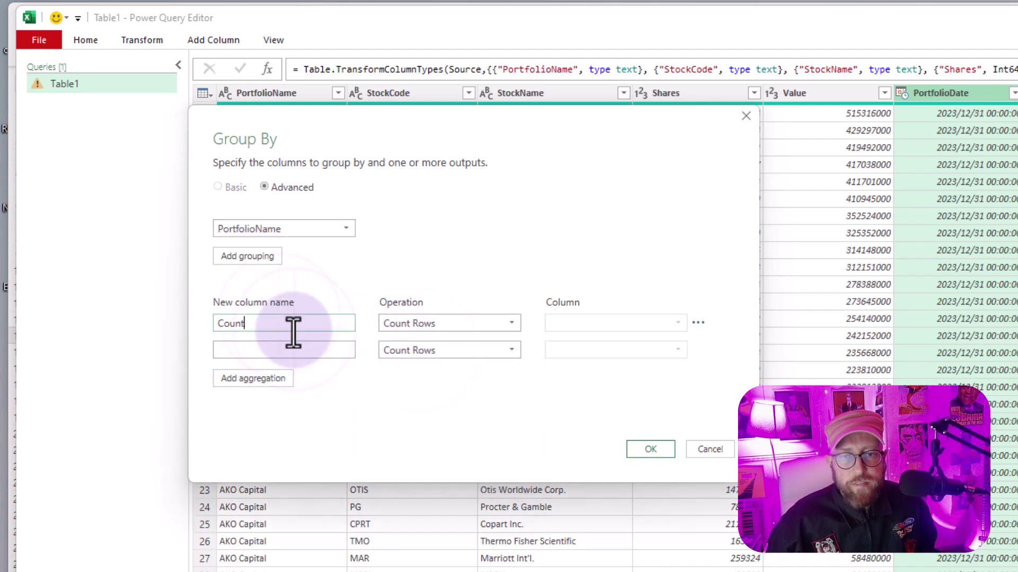
Define the TotalValue aggregation as the Sum of Value.
double_click(290, 326)
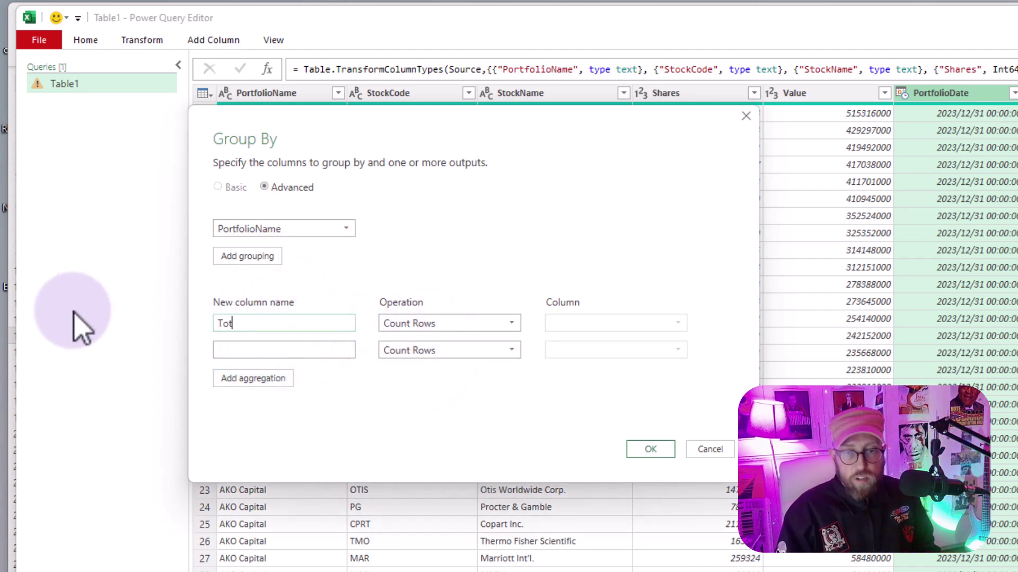
type("TotalValue")
left_click(495, 323)
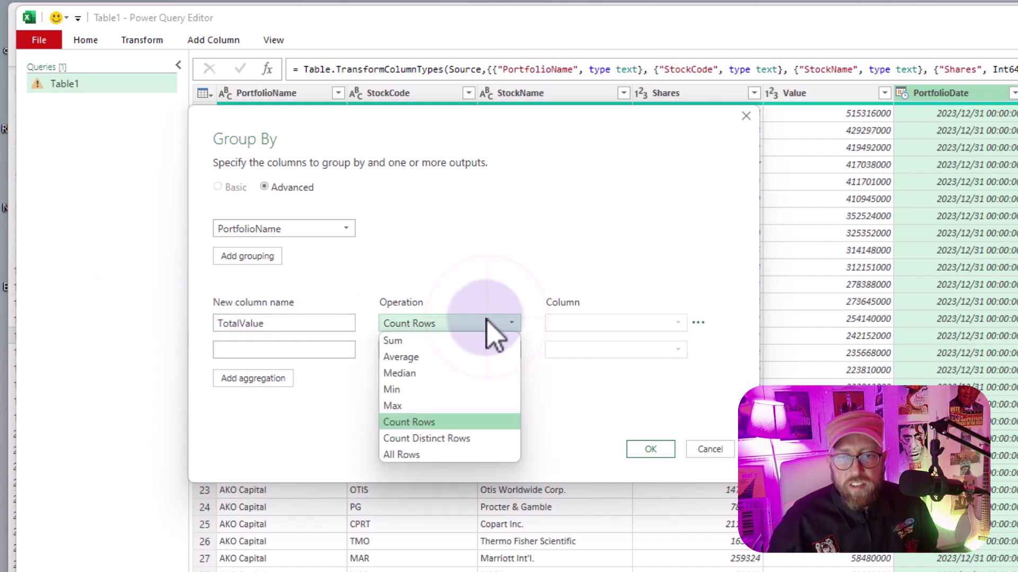
left_click(490, 336)
left_click(599, 323)
left_click(583, 406)
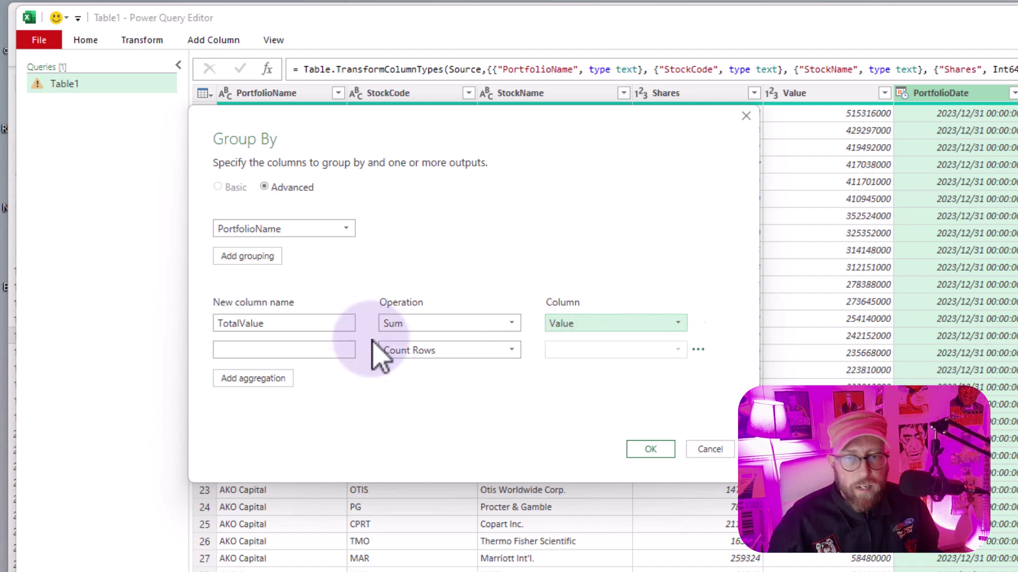
Add a Detail aggregation using All Rows and apply the grouping.
left_click(417, 352)
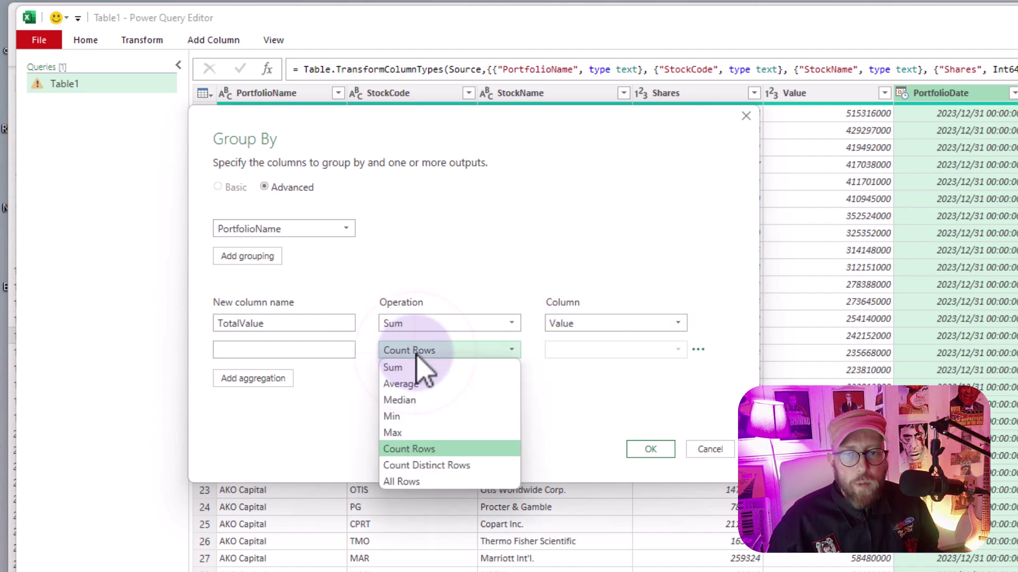
left_click(419, 481)
left_click(246, 350)
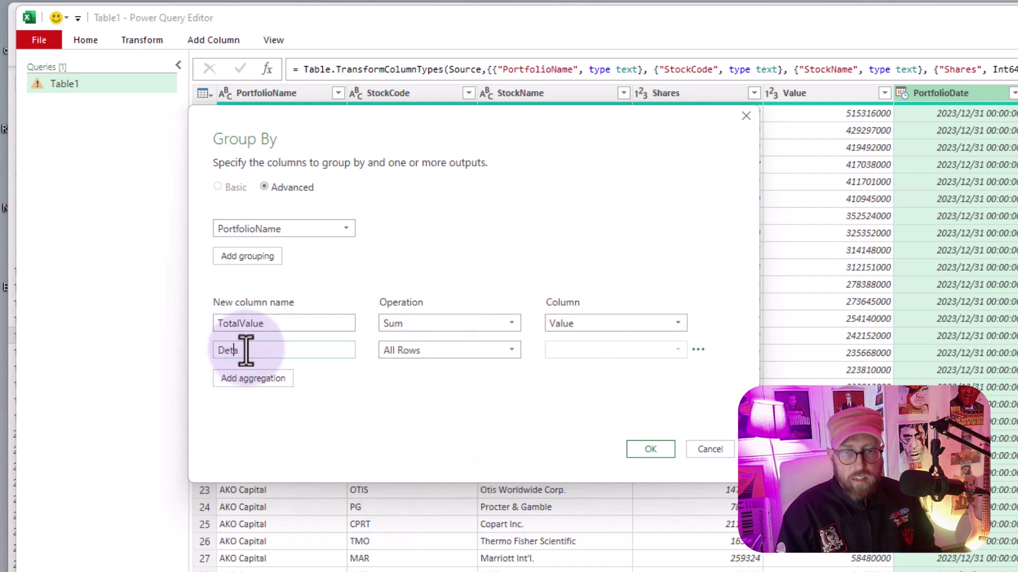
type("Detail")
left_click(660, 450)
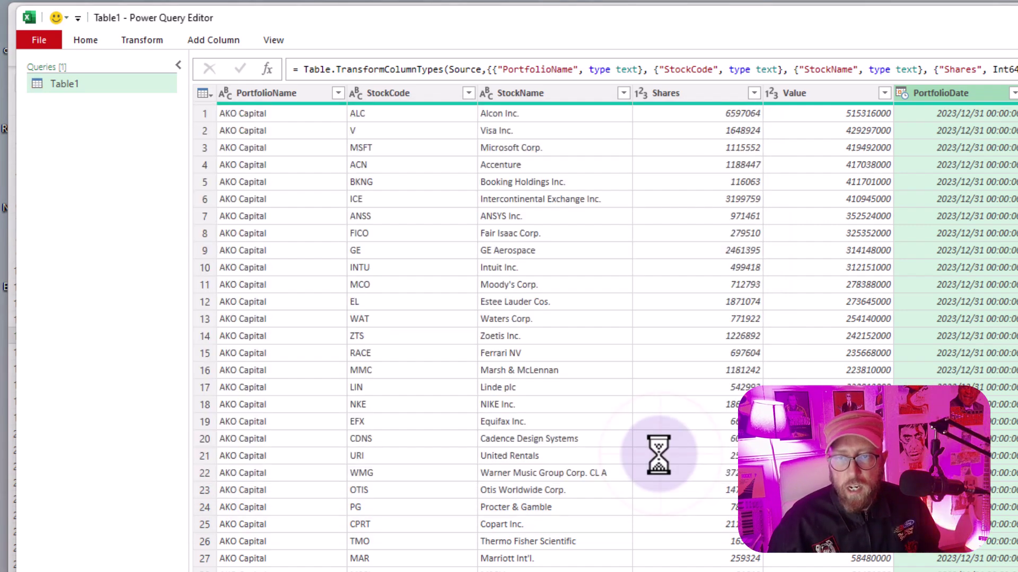
Preview AKO Capital's nested Detail table and enlarge the preview pane.
left_click(280, 113)
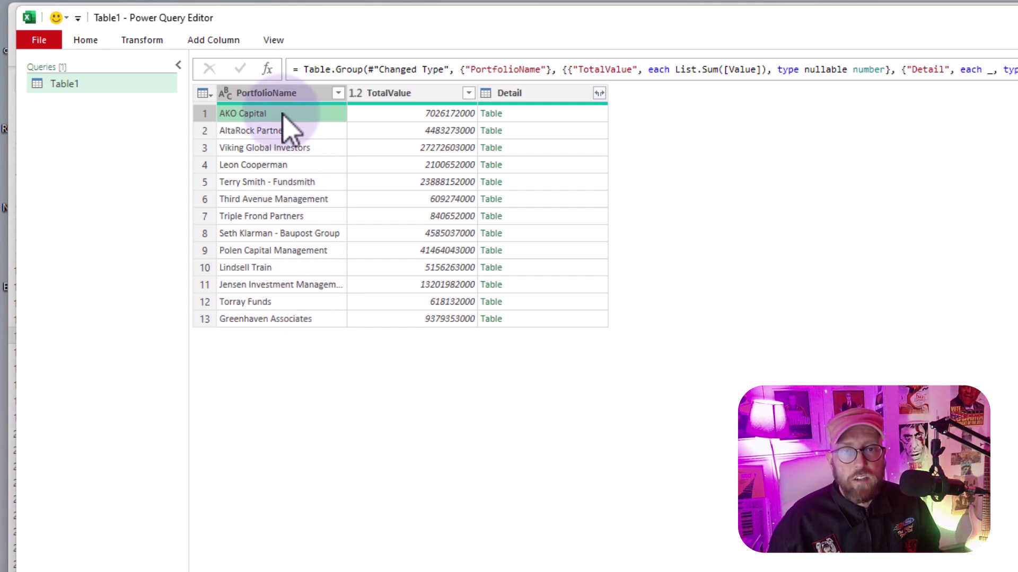
left_click(436, 116)
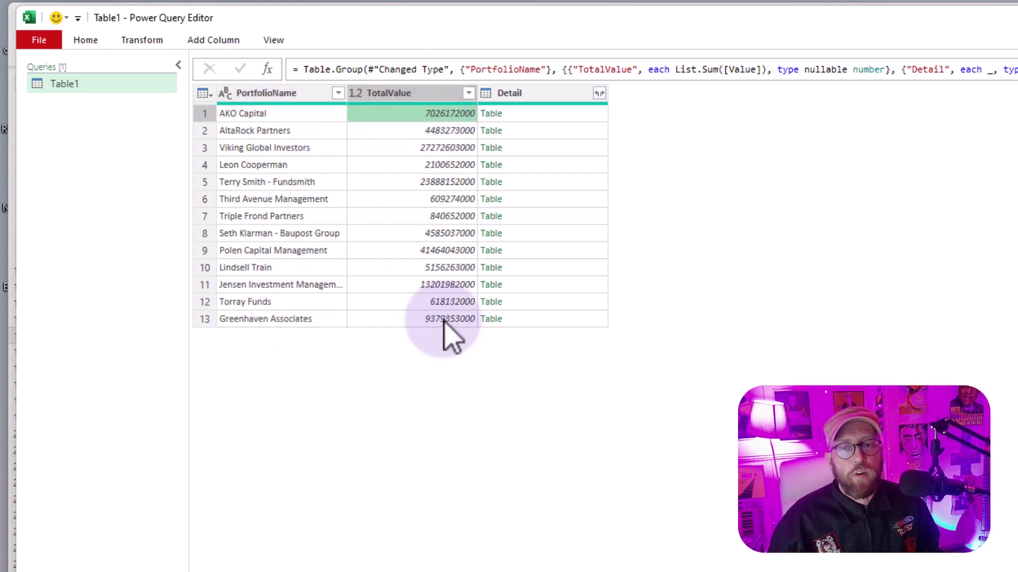
left_click(528, 113)
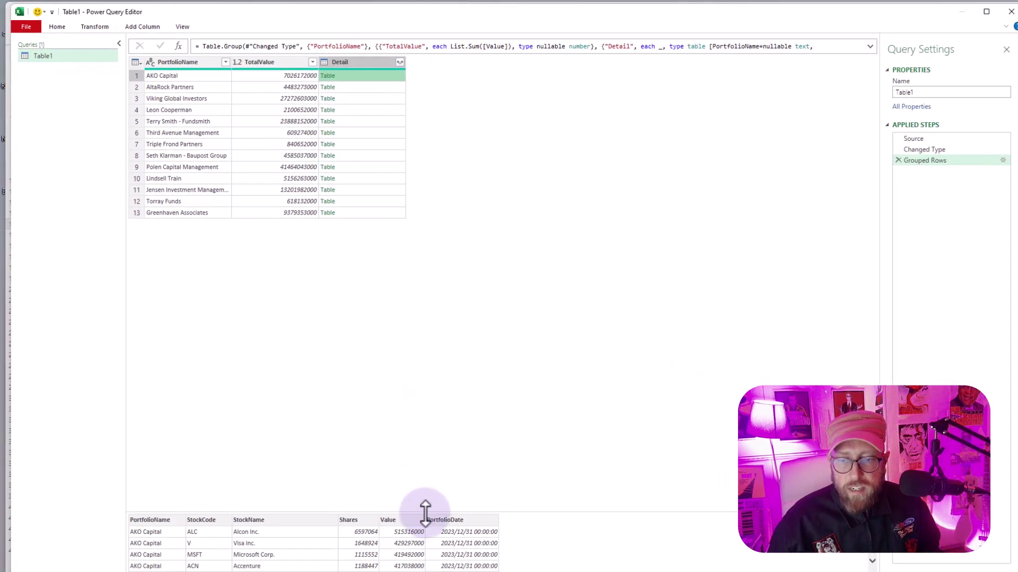
left_click_drag(425, 512, 437, 289)
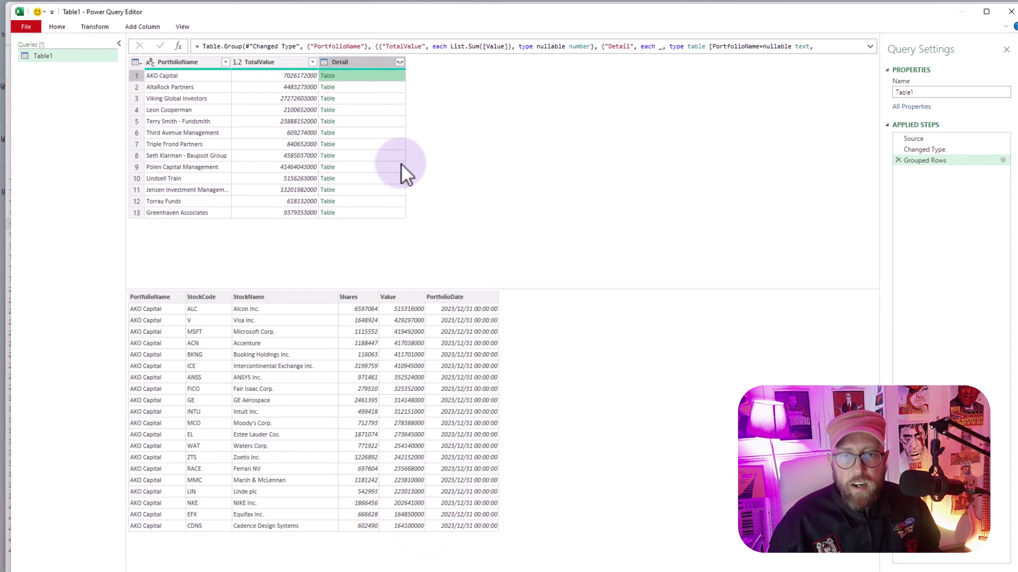
Step through other portfolios' holdings, including Triple Frond Partners, then return to AKO Capital.
left_click(367, 87)
left_click(367, 98)
left_click(368, 109)
left_click(367, 121)
left_click(368, 144)
left_click(366, 167)
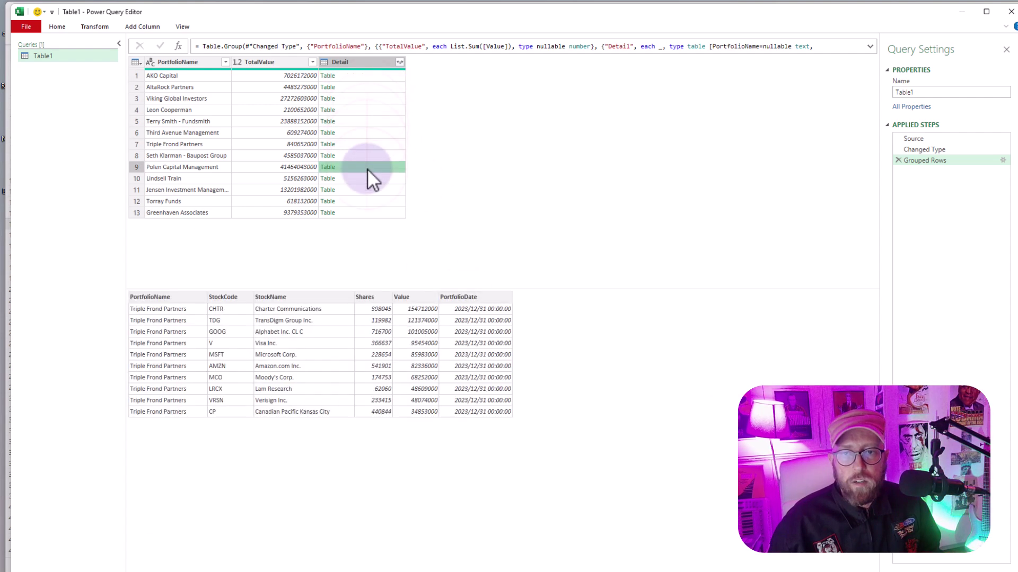
left_click(370, 99)
left_click(371, 75)
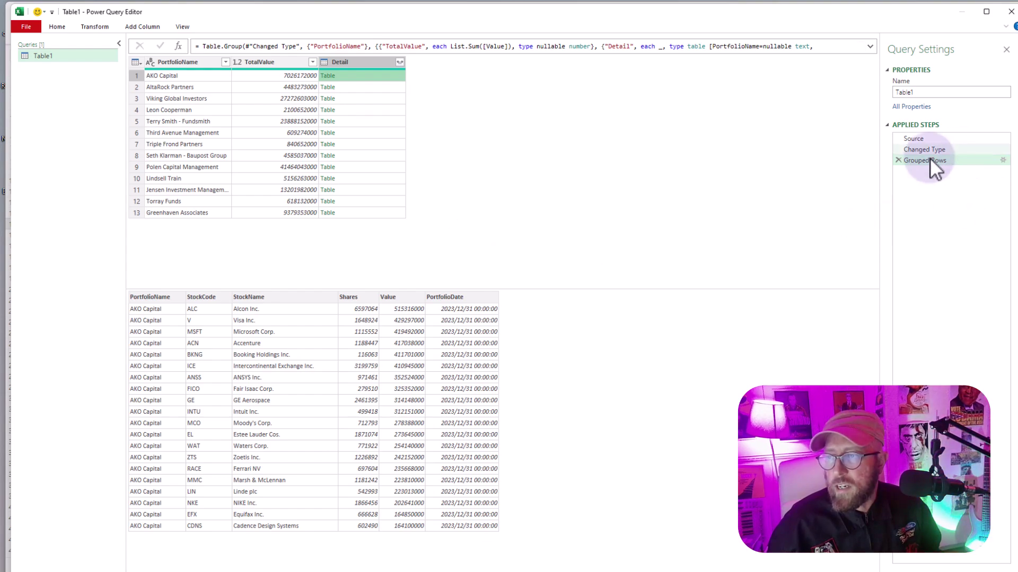
Change the TotalValue aggregation from List.Sum([Value]) to List.MaxN([Value],5) in the formula bar.
left_click(870, 45)
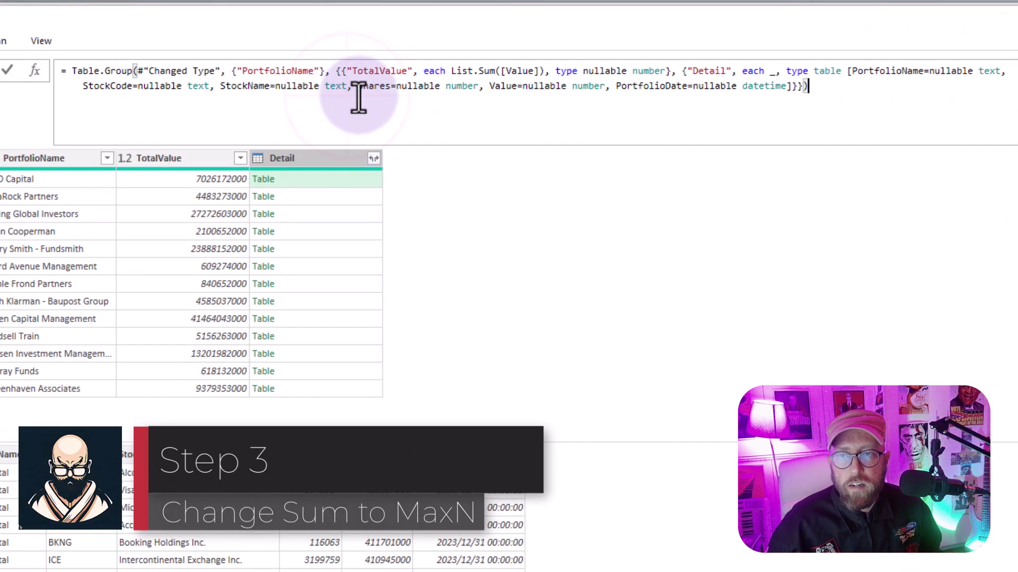
left_click(459, 58)
double_click(484, 71)
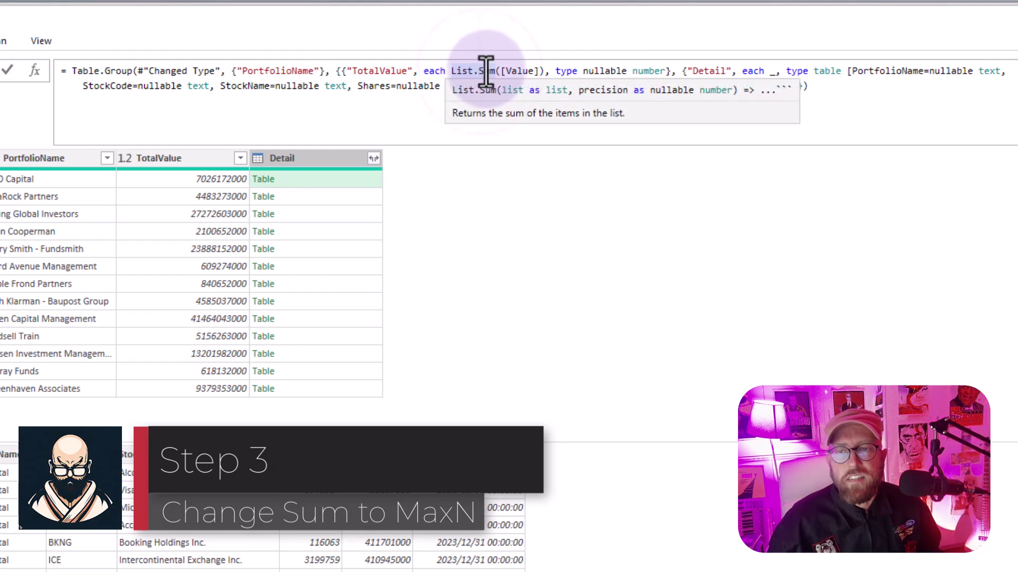
left_click_drag(480, 71, 487, 71)
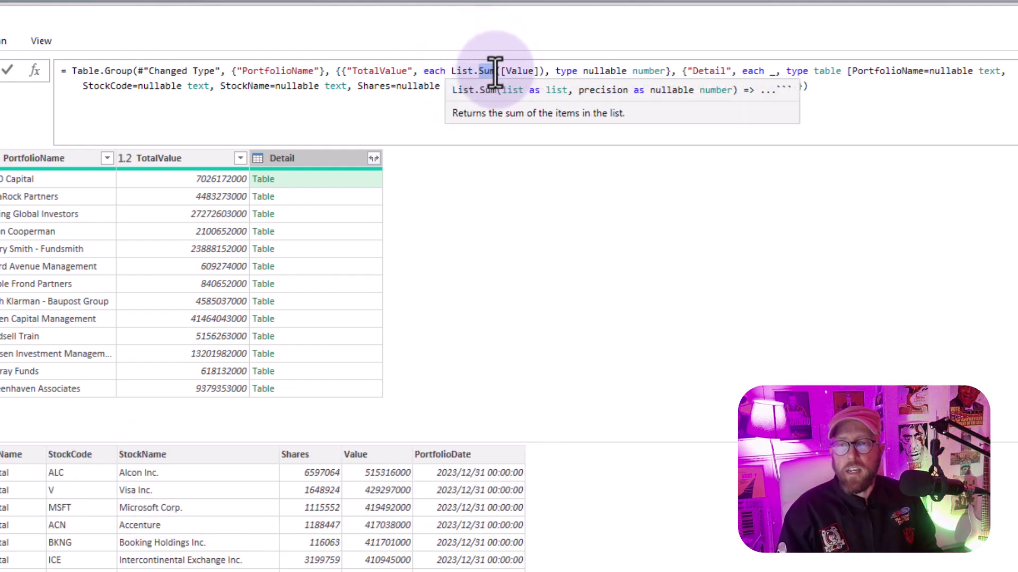
type("MaxN")
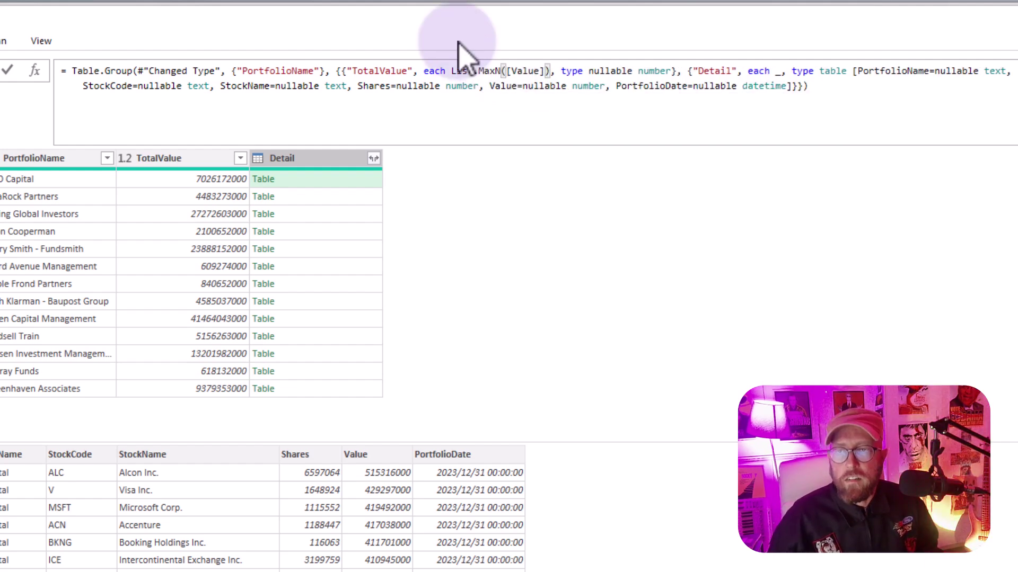
left_click(545, 70)
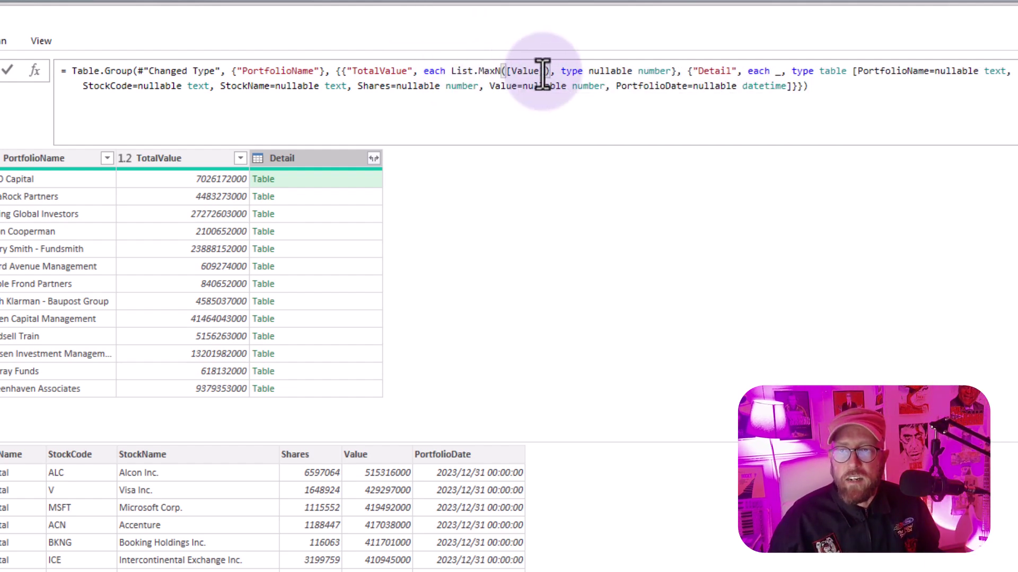
type(",5")
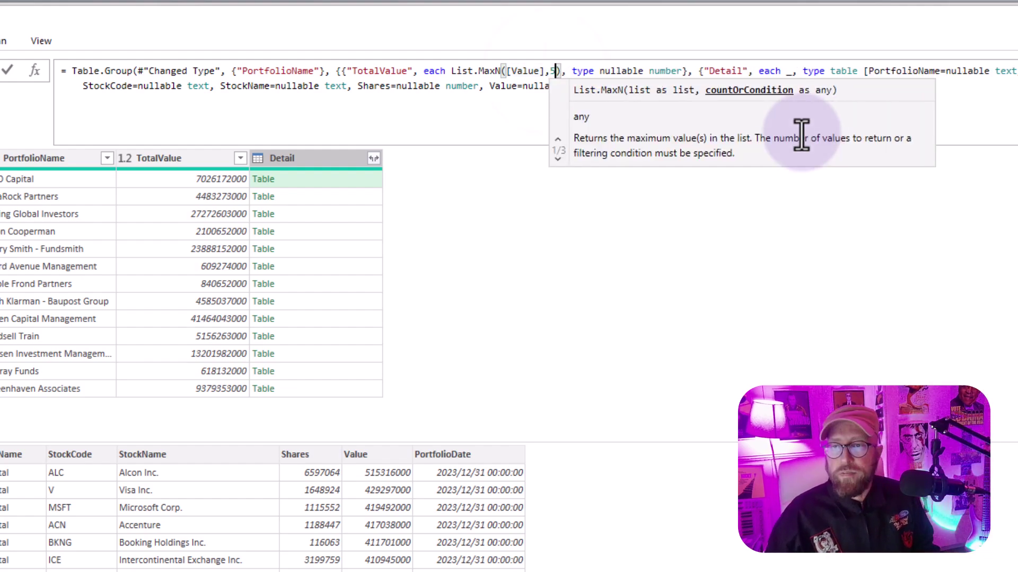
left_click(977, 118)
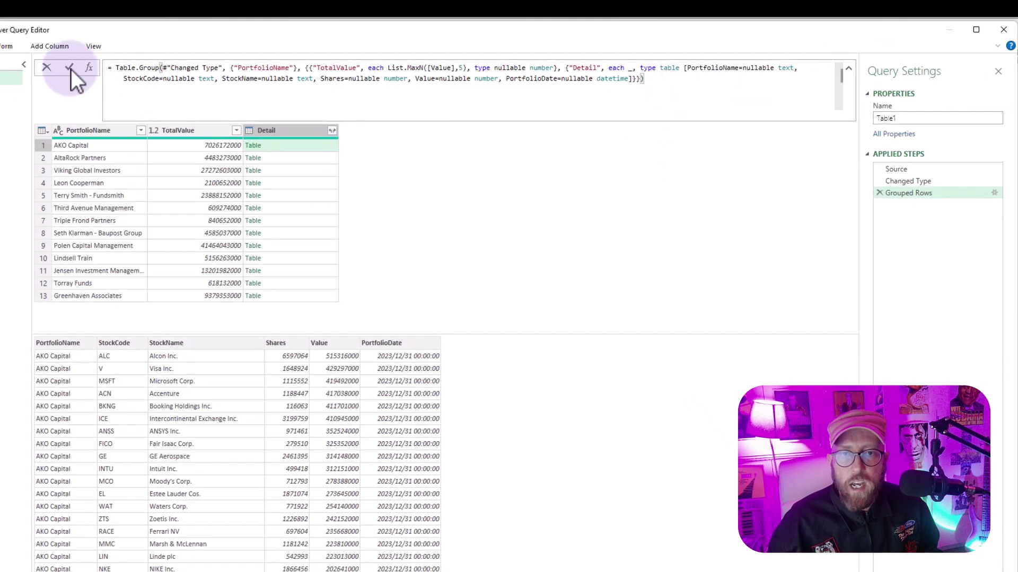
left_click(69, 68)
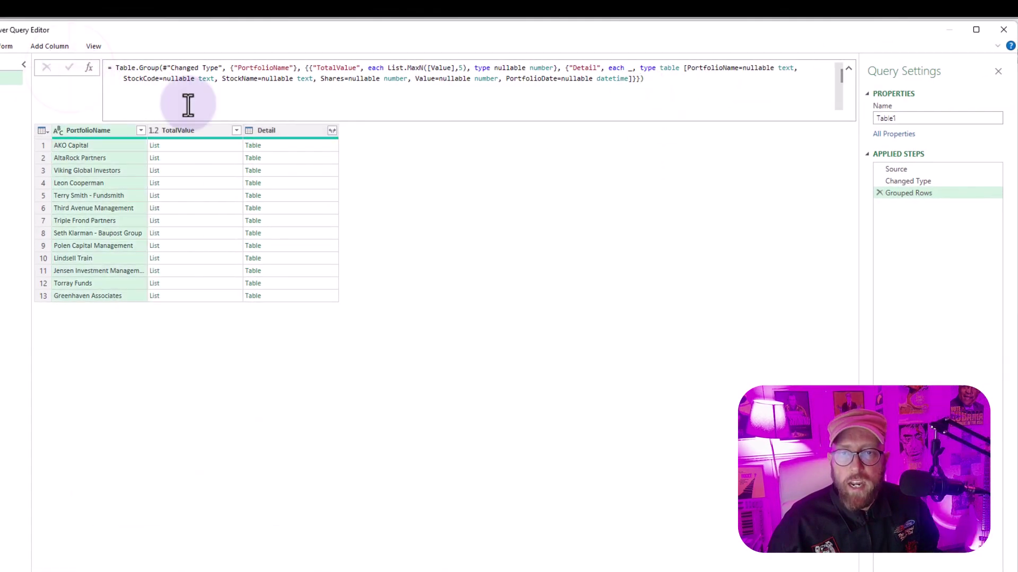
Preview several portfolios' top-five value lists, ending on AKO Capital's holdings table.
left_click(208, 145)
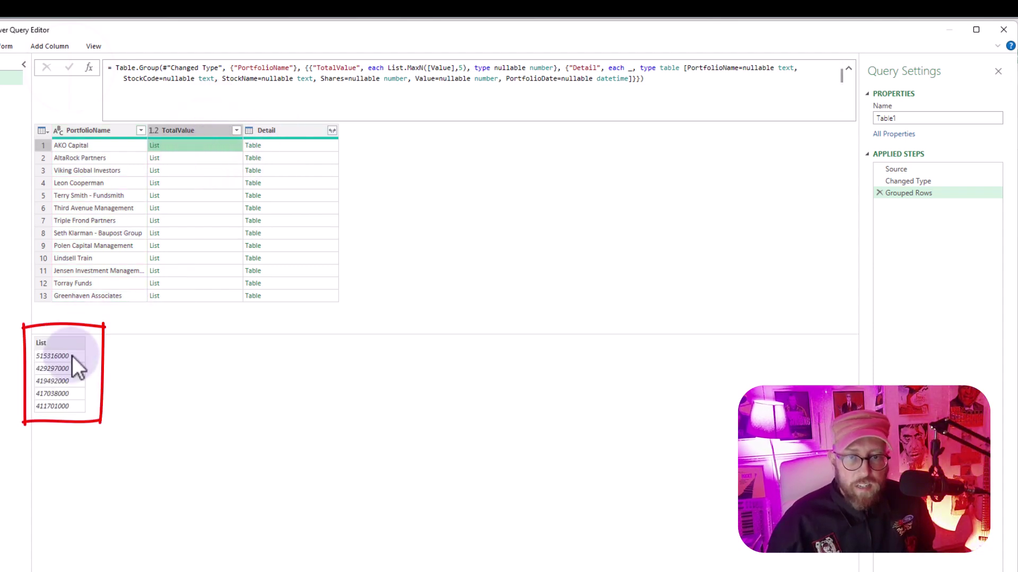
left_click(195, 160)
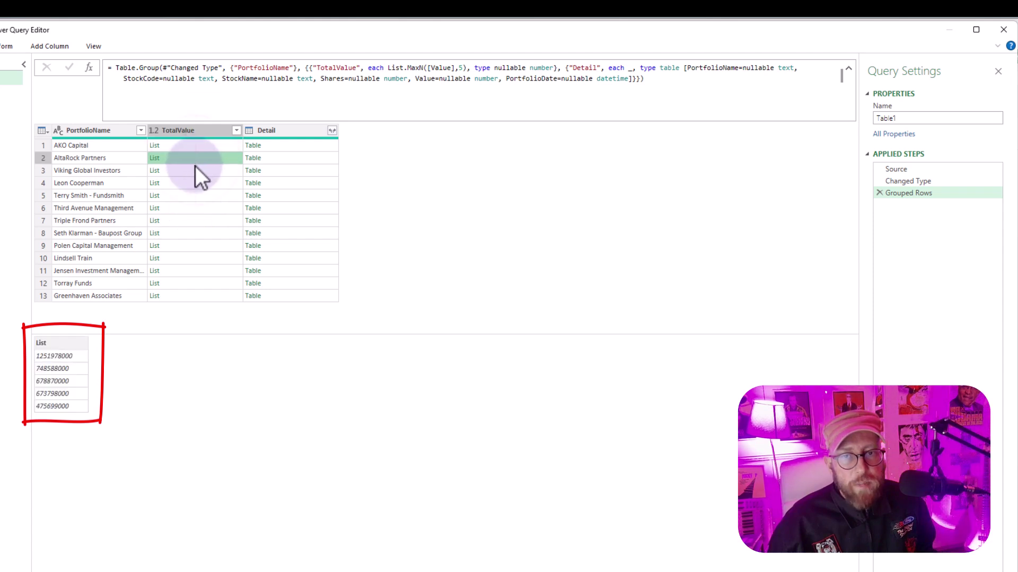
left_click(196, 171)
left_click(198, 183)
left_click(193, 195)
left_click(192, 213)
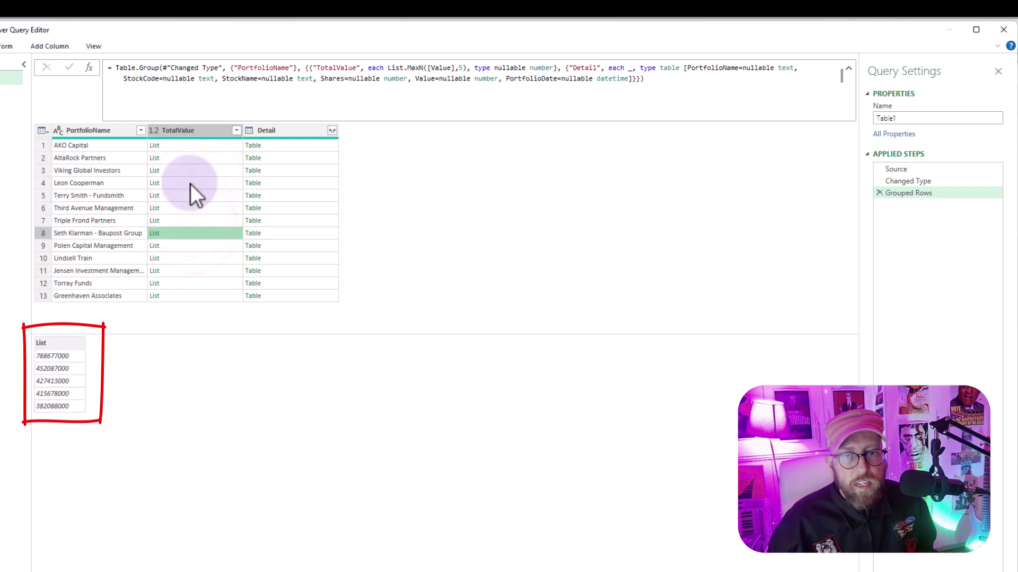
left_click(193, 147)
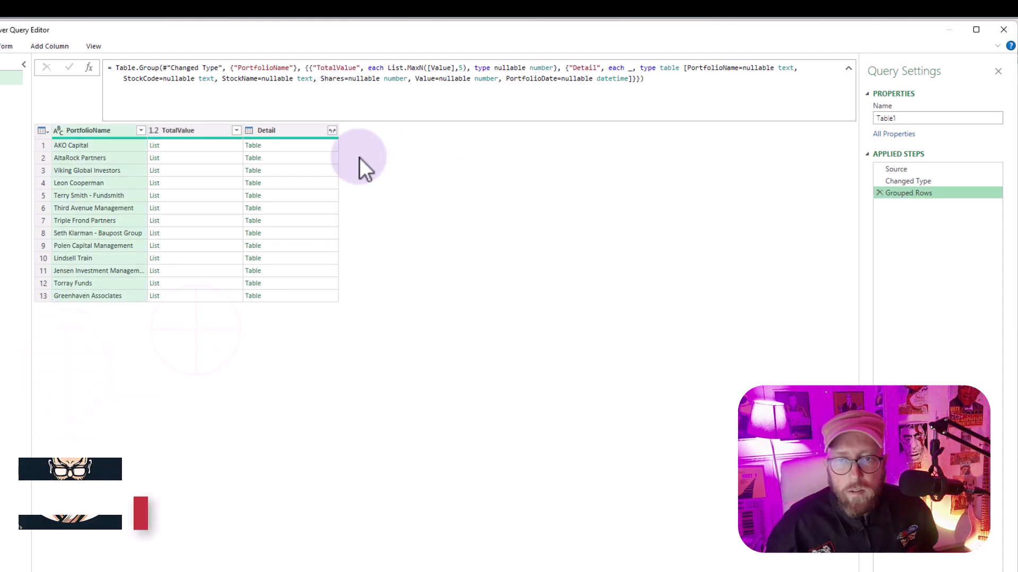
left_click(276, 150)
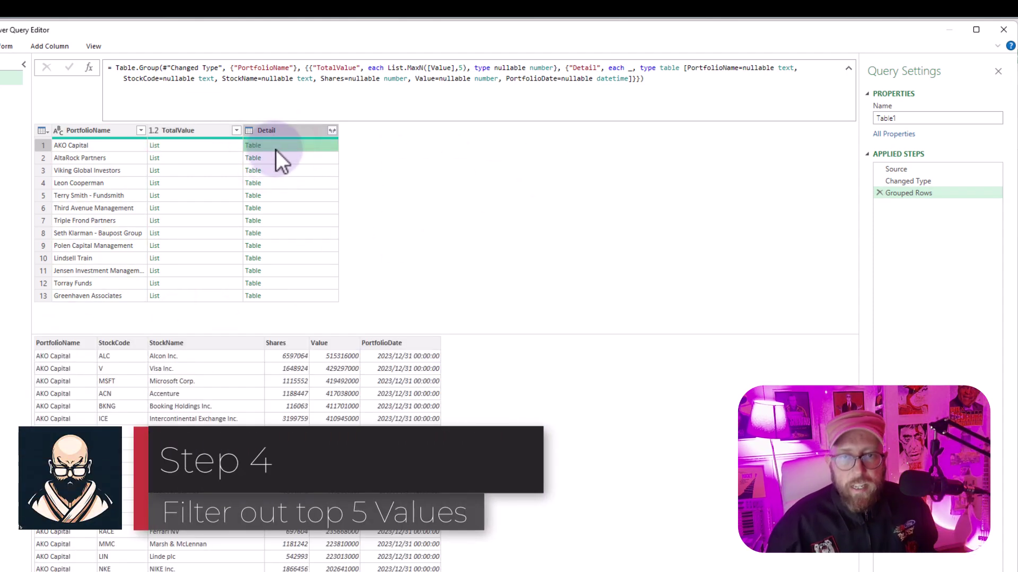
Add a new step reading =Table.AddColumn(#"Grouped Rows", "Results", with each on the next line.
left_click(88, 68)
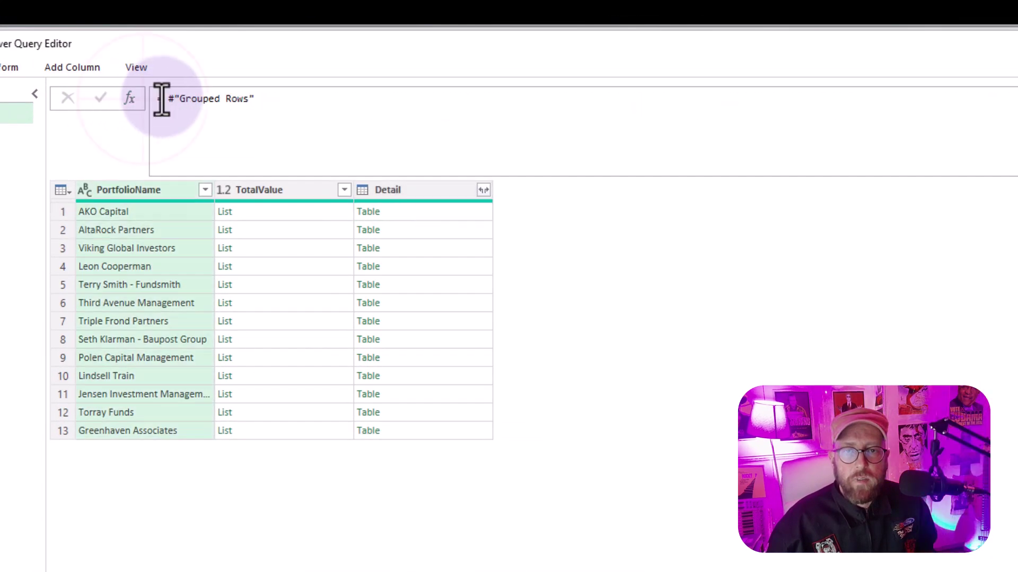
left_click(167, 101)
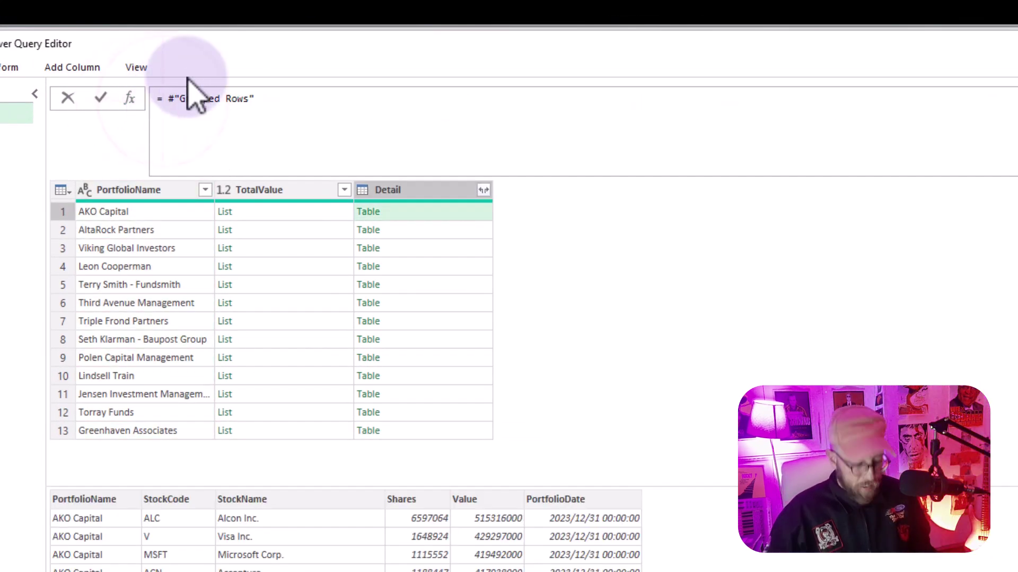
type("Table.AddColumn")
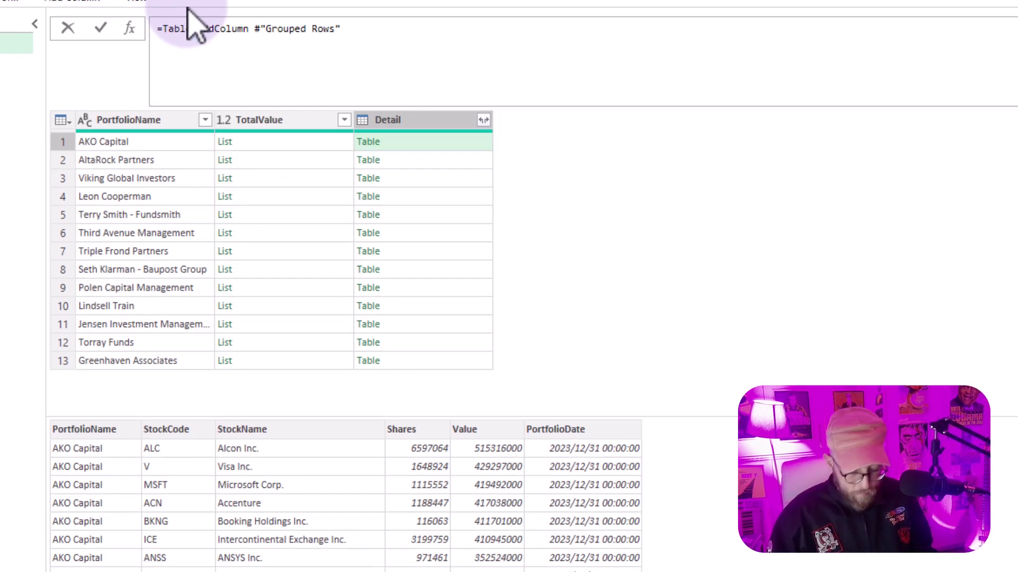
type("(")
key("End")
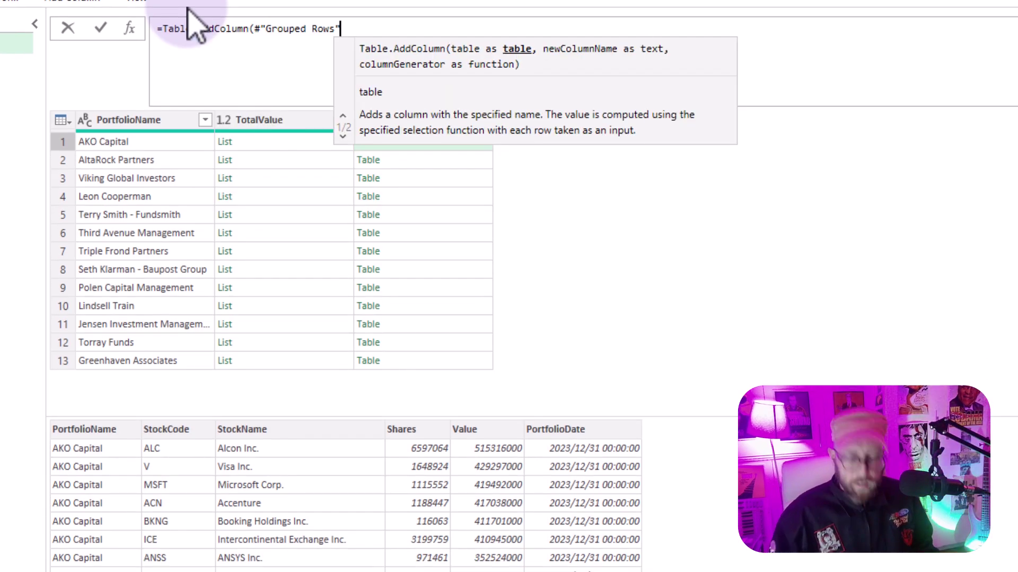
type(", \"R")
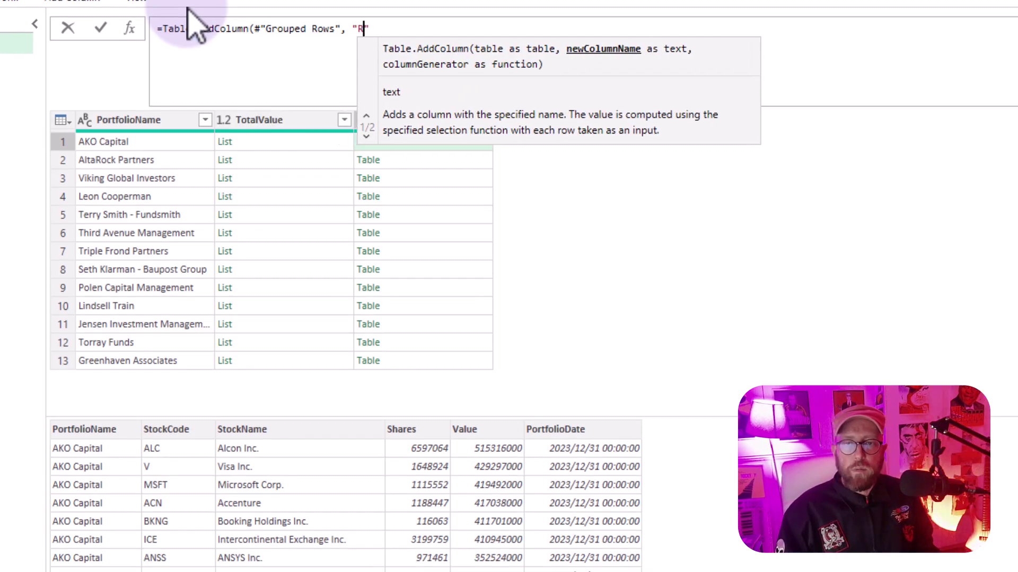
type("esults\"")
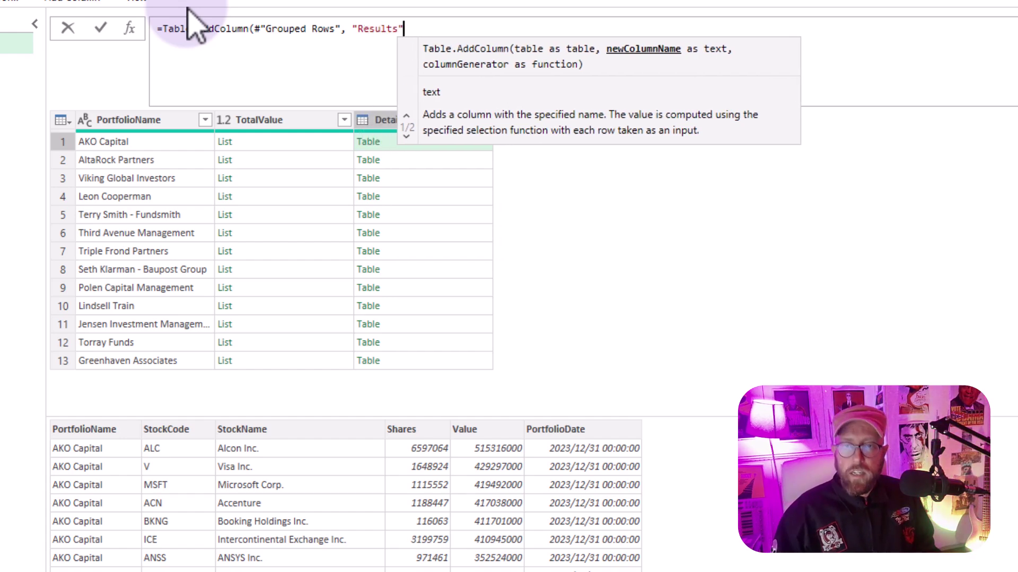
type(",")
key("shift+Return")
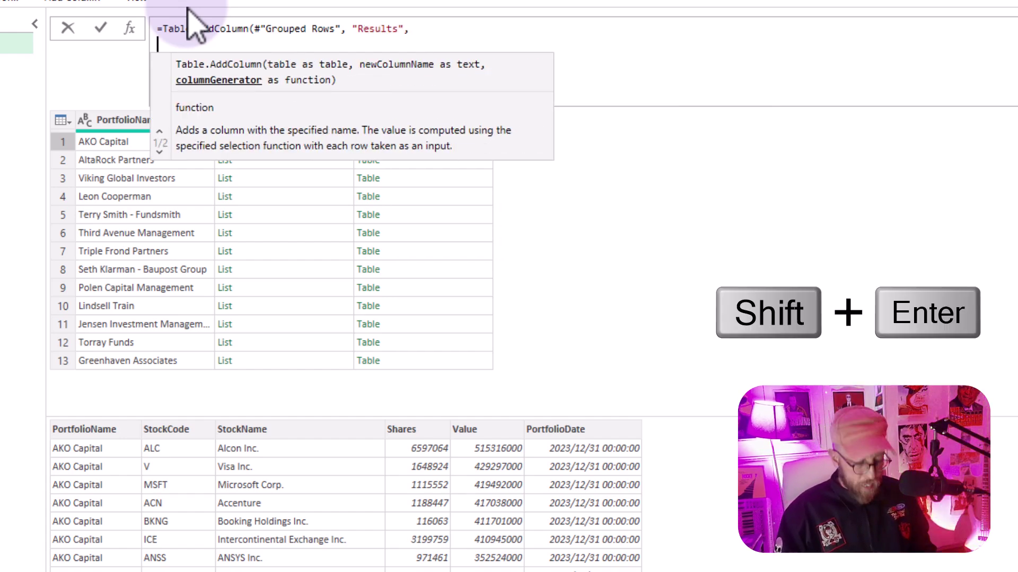
type("each")
key("shift+Return")
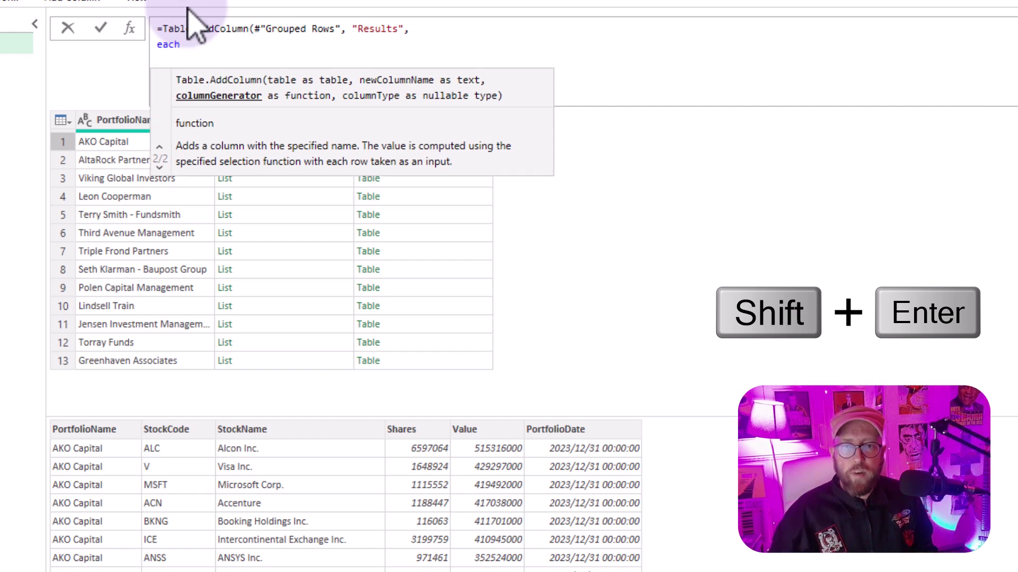
left_click(370, 48)
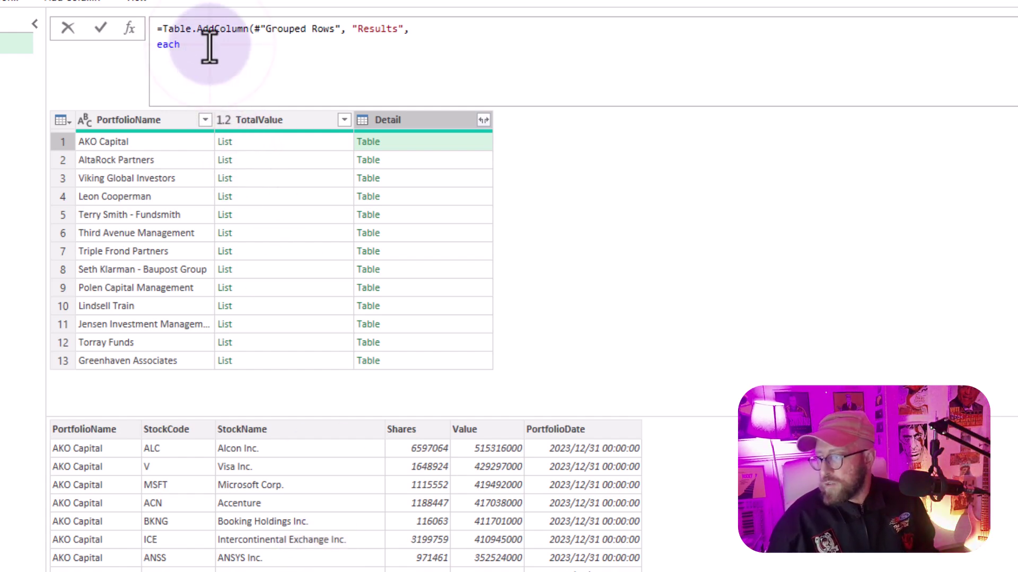
Begin the Results expression with Table.SelectRows([Detail], using autocomplete.
type("tablesel")
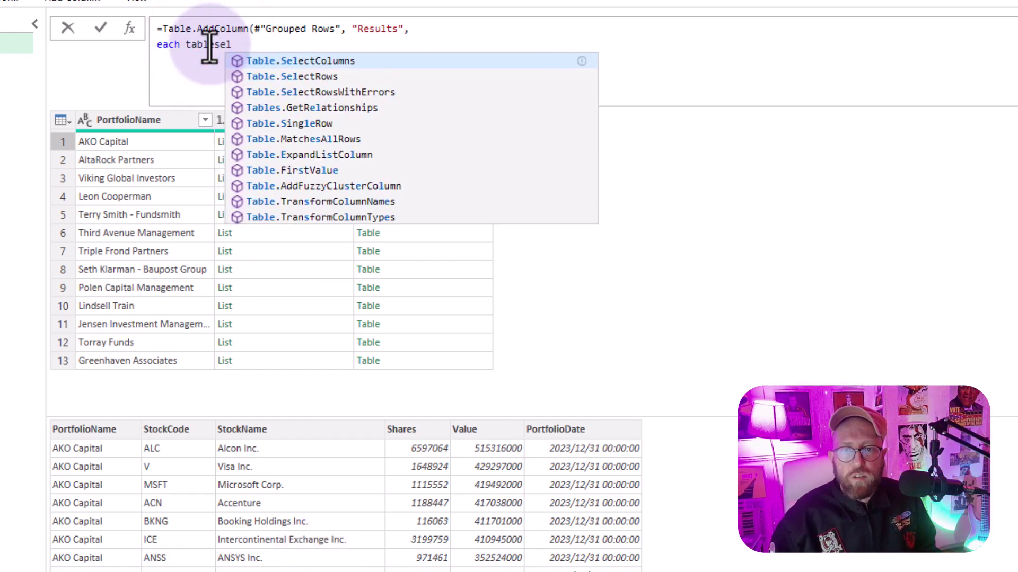
key("Down")
key("Tab")
type("(")
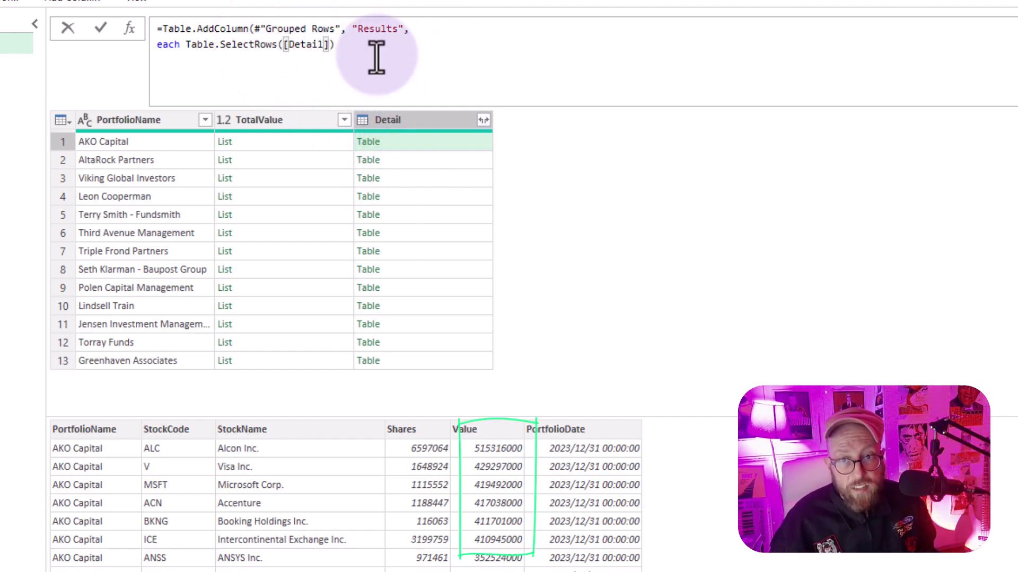
type(",")
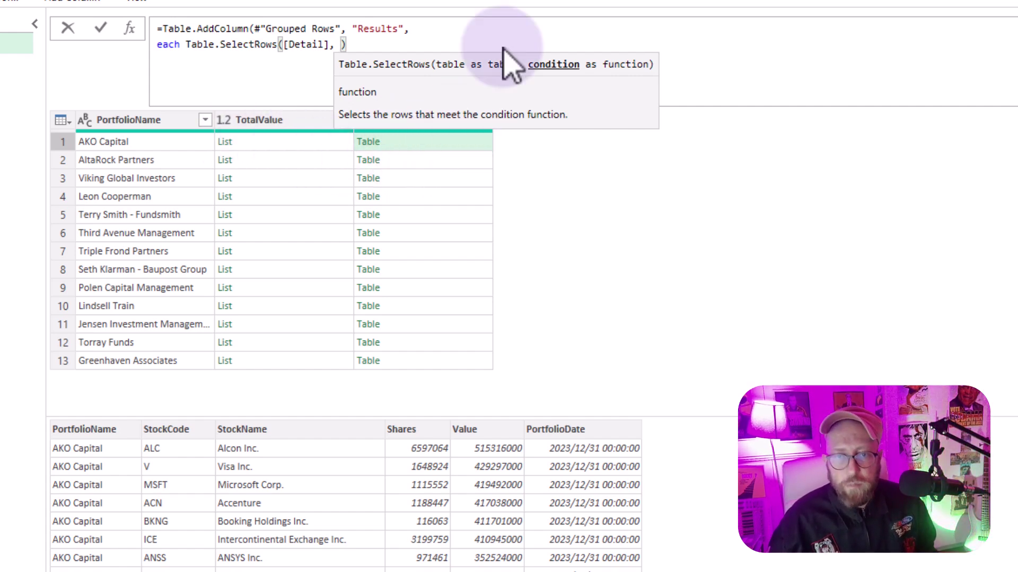
Add the condition (Inner)=> List.Contains([TotalValue], Inner[Value]), close the brackets and commit.
type("(I")
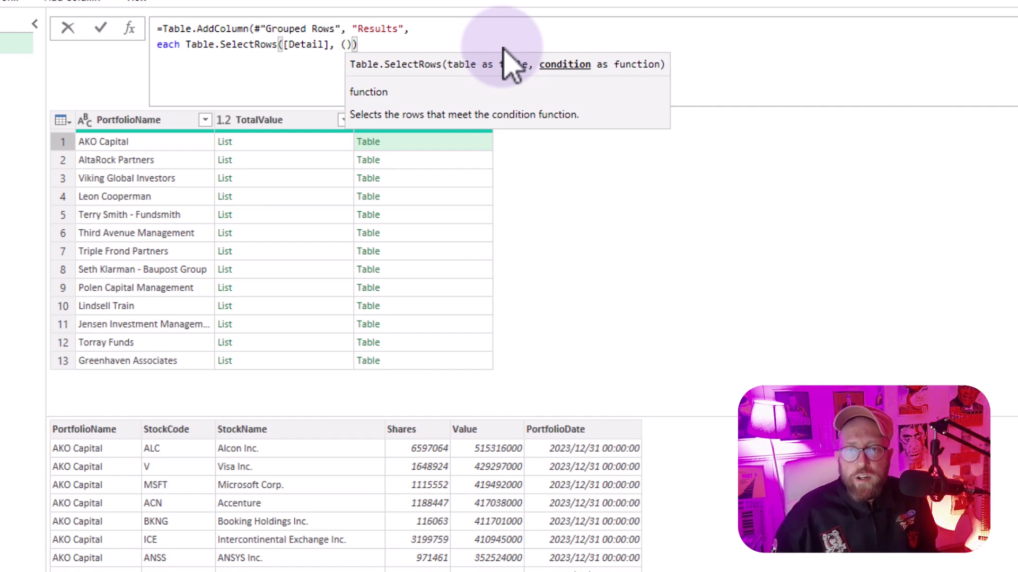
type("nner")
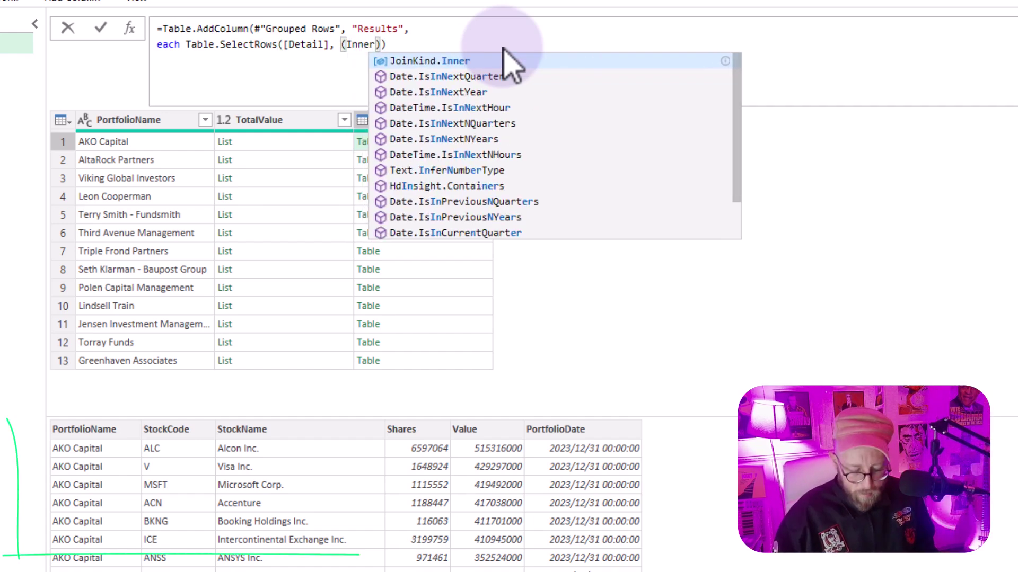
type(")=> ")
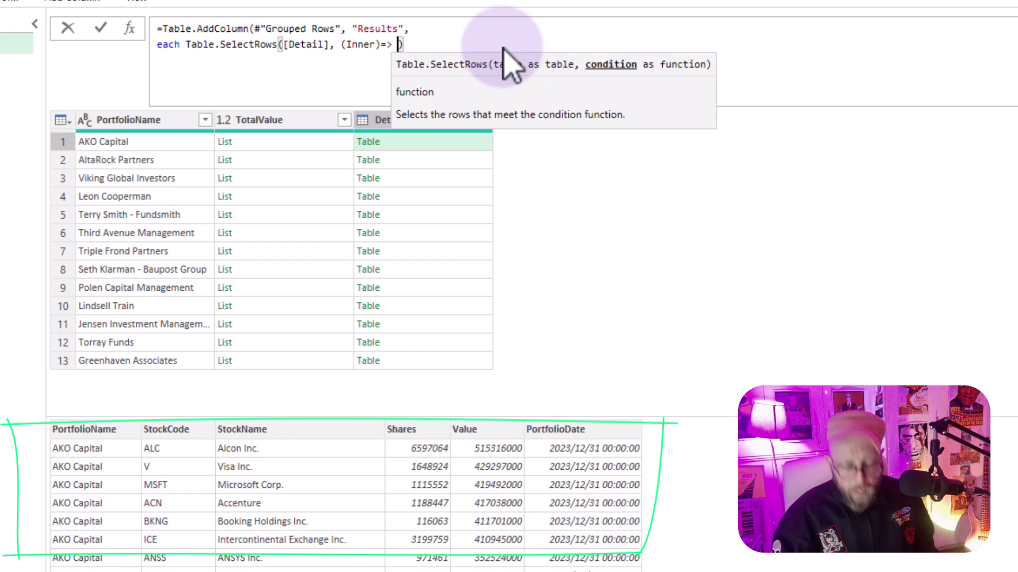
type("listcont")
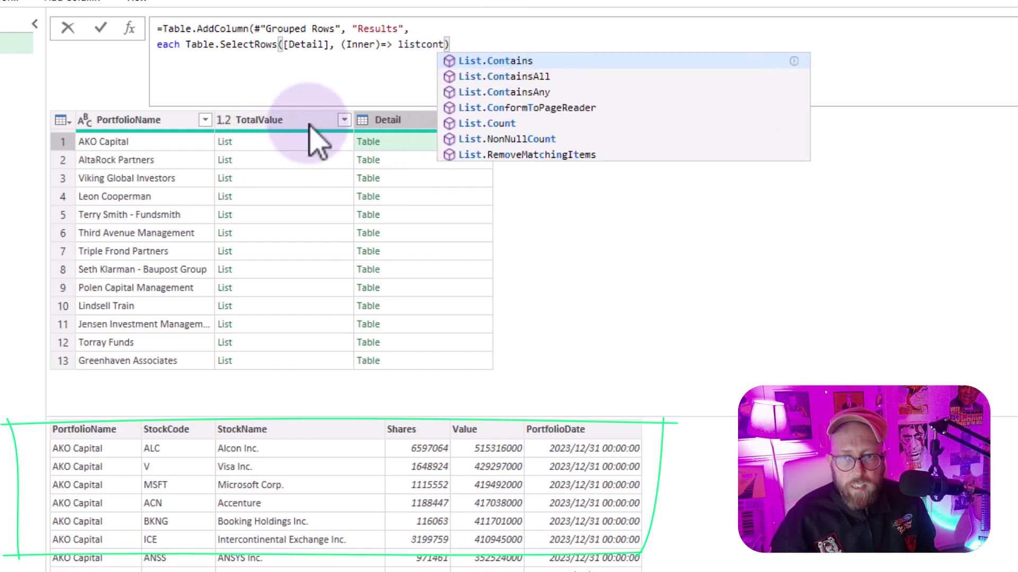
key("Tab")
type("(")
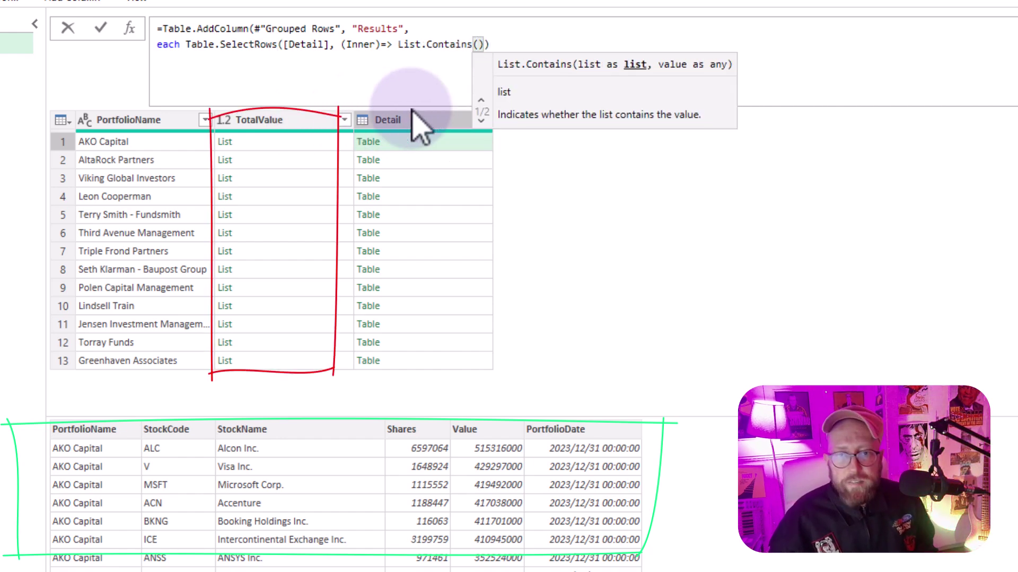
type("[")
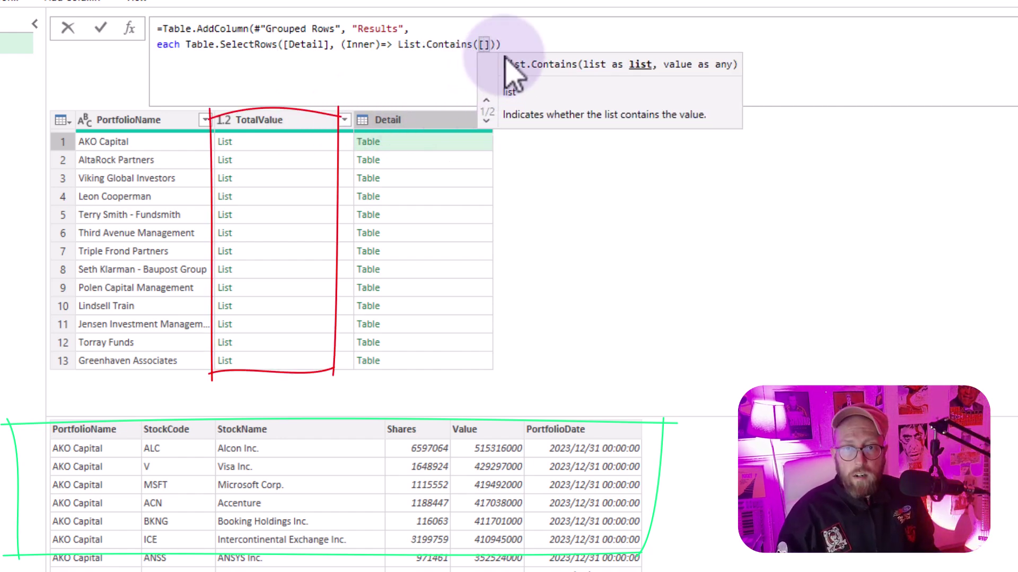
type("TotalValue")
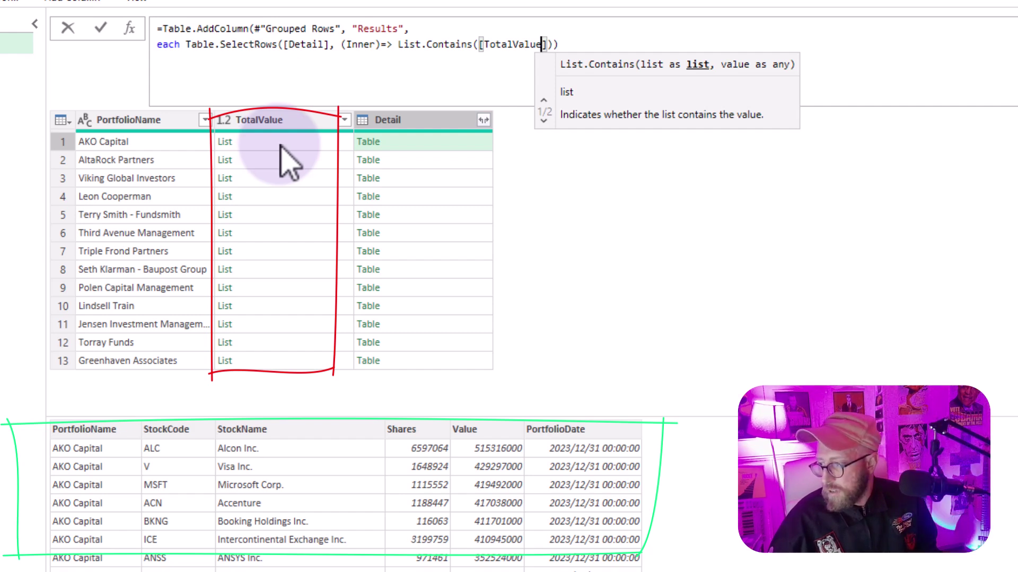
key("Right")
type(", ")
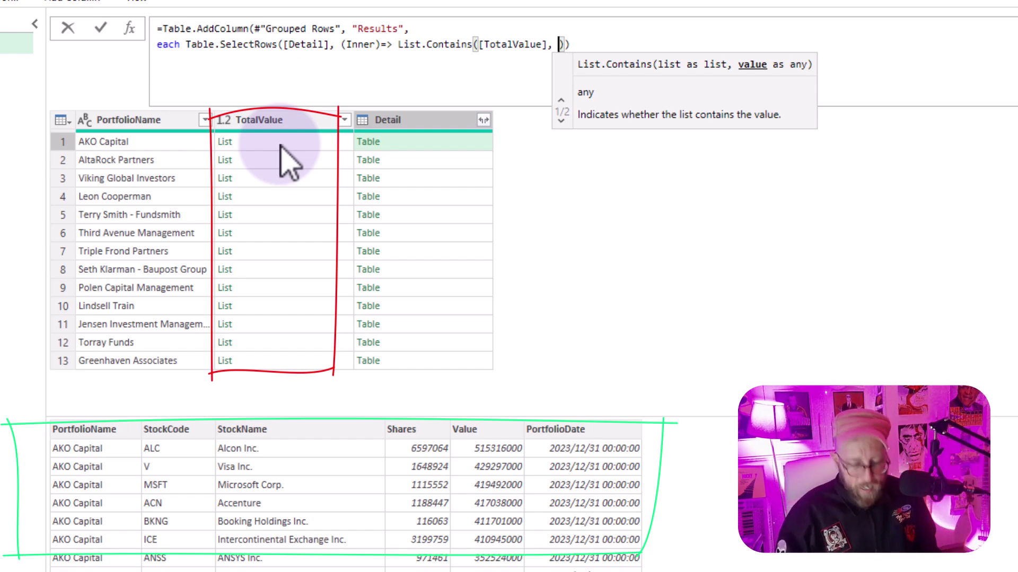
type("Inner")
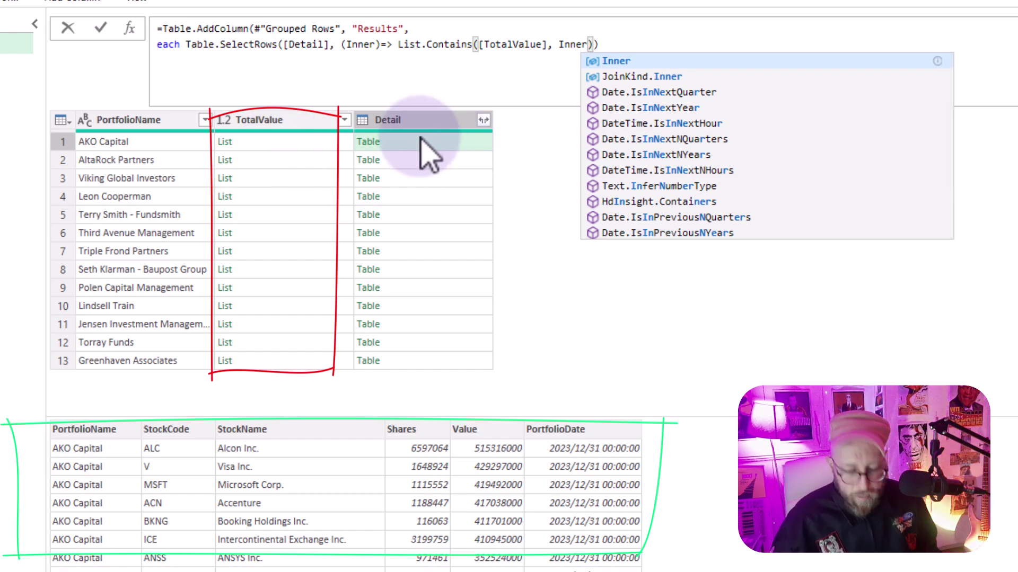
type("[")
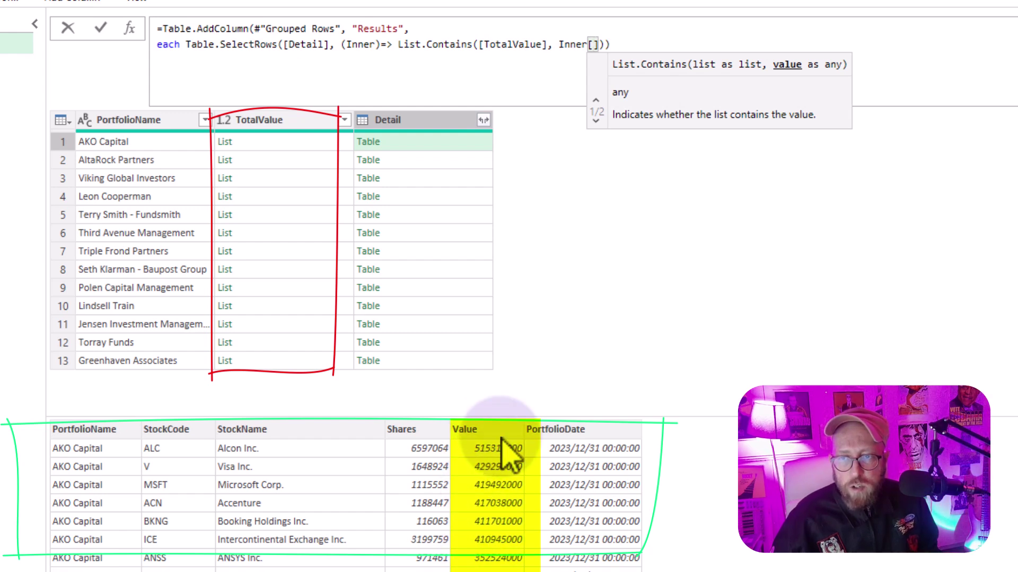
type("Value")
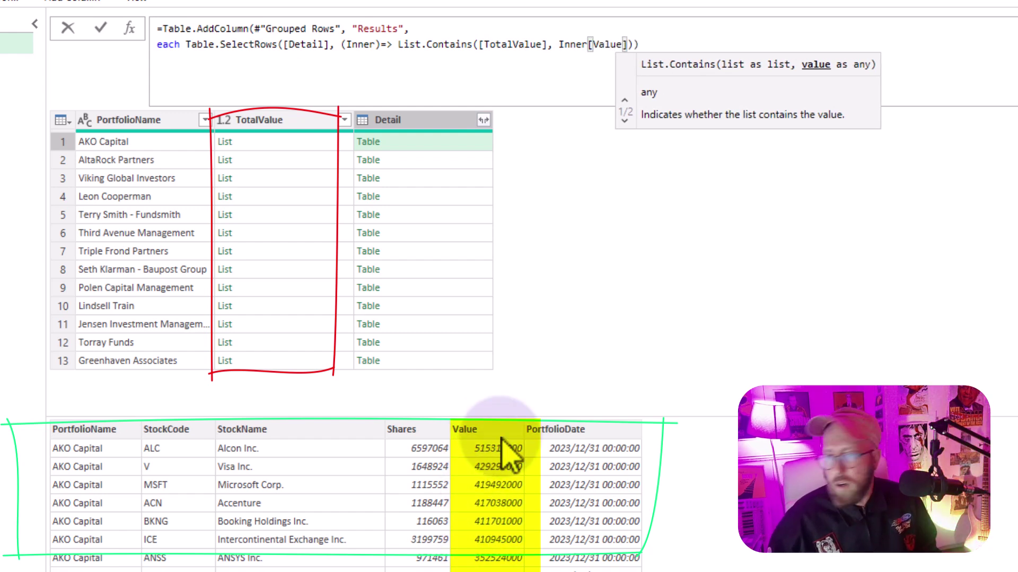
key("Right")
key("Right")
key("Right")
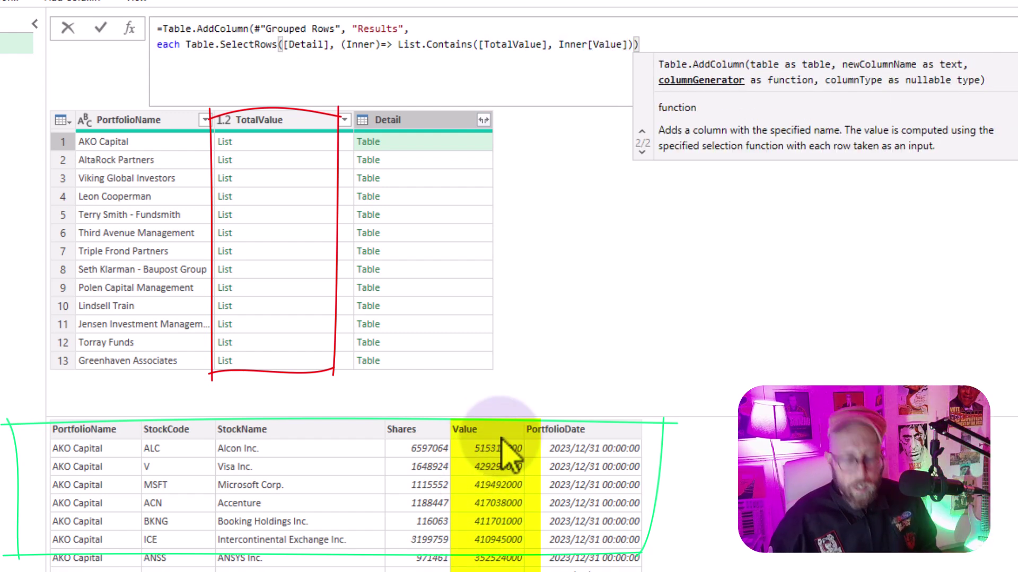
type(")")
key("Return")
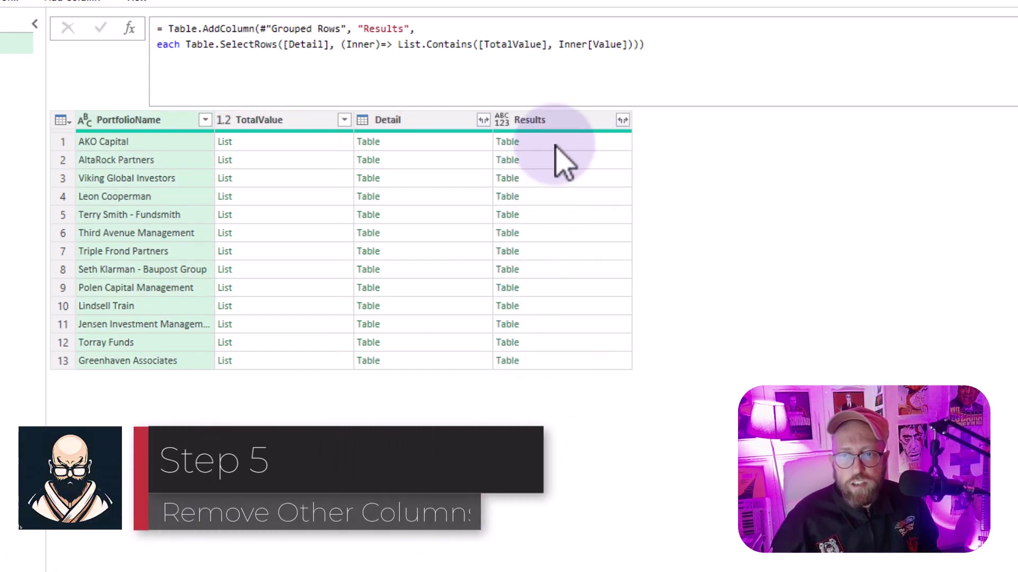
Preview the filtered Results tables from AKO Capital down to Polen Capital Management.
left_click(554, 143)
left_click(570, 161)
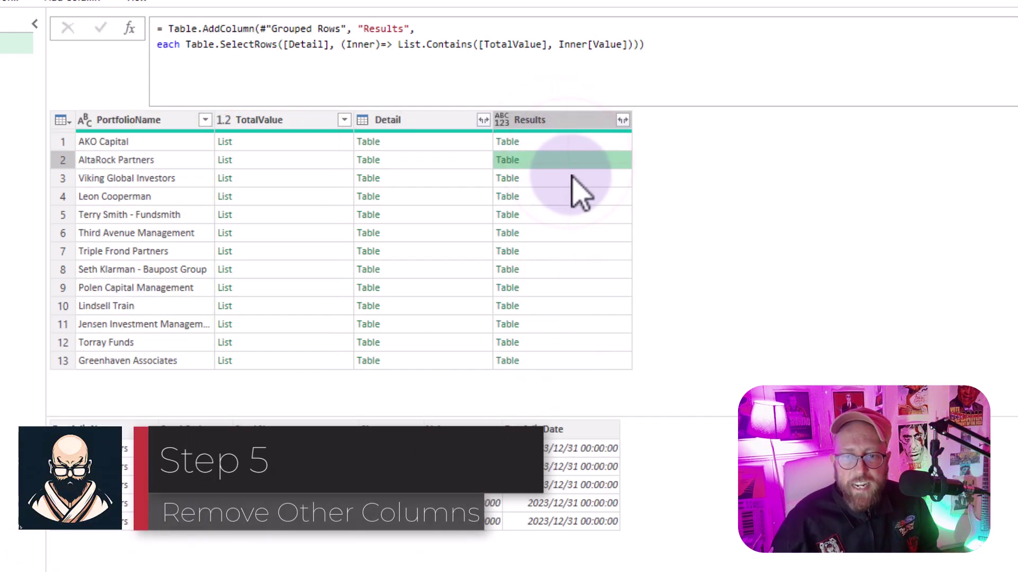
left_click(571, 179)
left_click(572, 197)
left_click(573, 215)
left_click(571, 234)
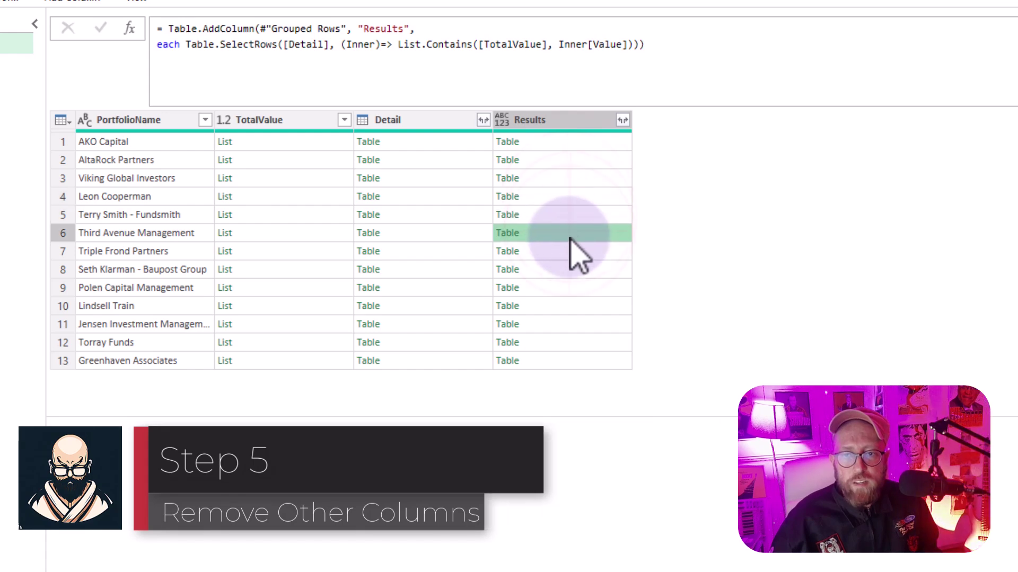
left_click(569, 251)
left_click(568, 270)
left_click(565, 306)
left_click(556, 287)
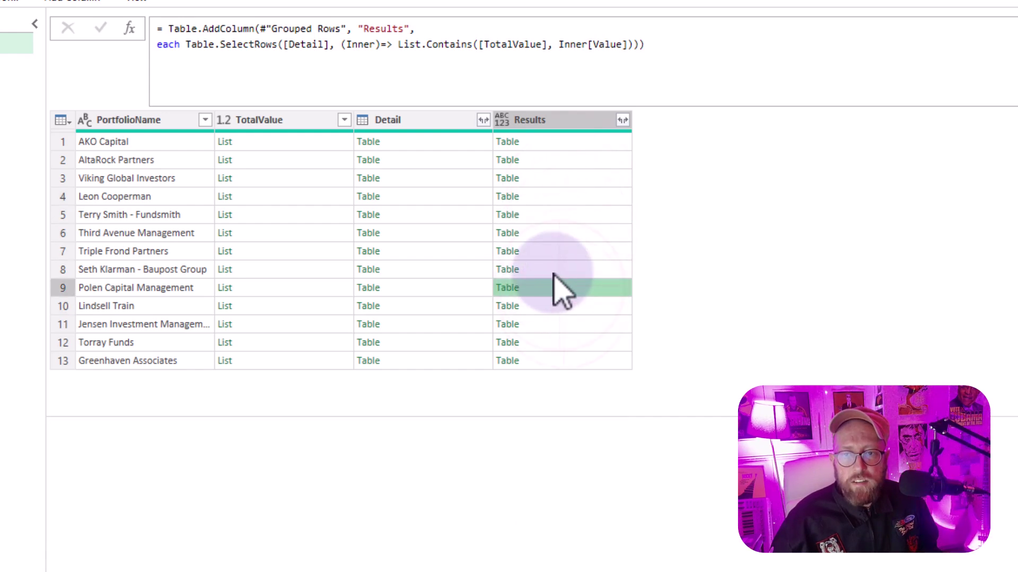
Recheck the Results tables from AKO Capital down to Jensen Investment Management.
left_click(554, 269)
left_click(552, 233)
left_click(547, 215)
left_click(551, 196)
left_click(549, 178)
left_click(546, 160)
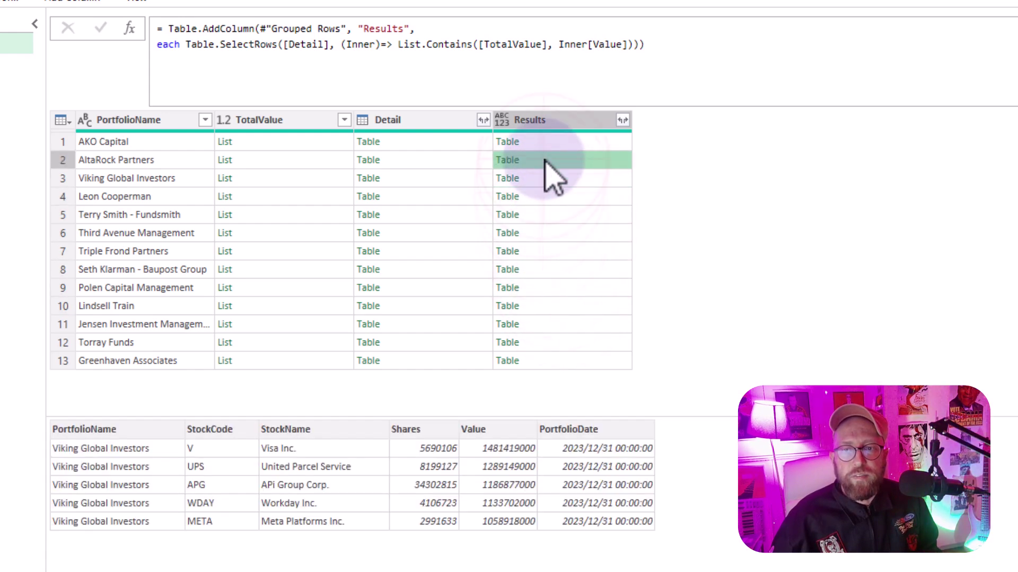
left_click(547, 143)
left_click(550, 161)
left_click(556, 179)
left_click(561, 235)
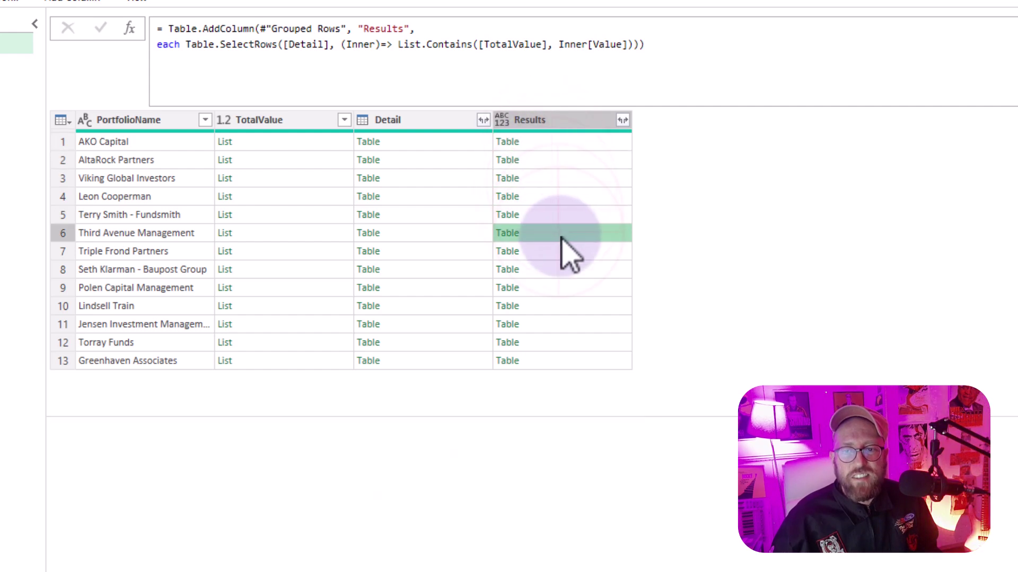
left_click(566, 269)
left_click(559, 324)
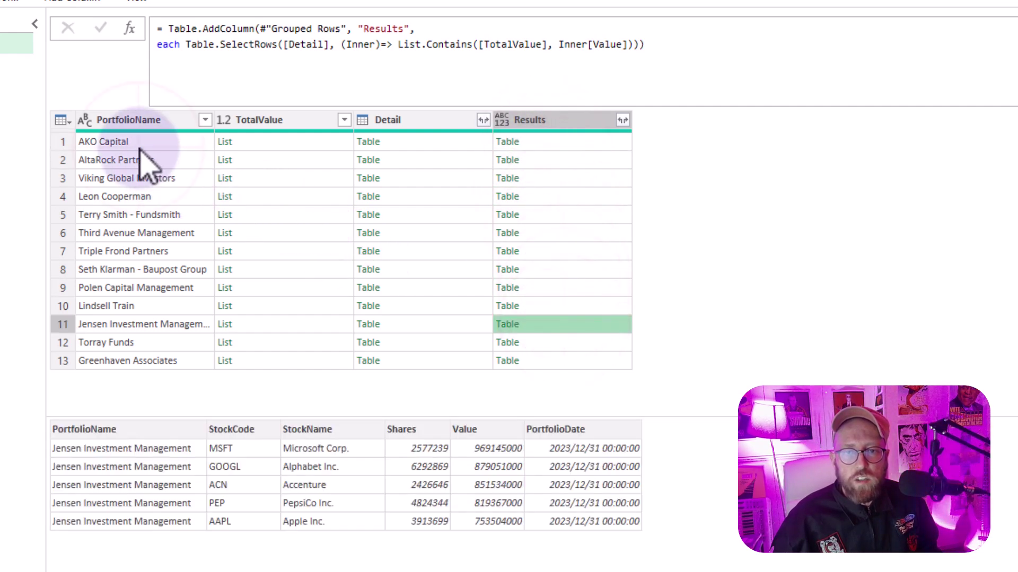
Return to AKO Capital's Results table and select the Results column.
left_click(140, 145)
left_click(542, 143)
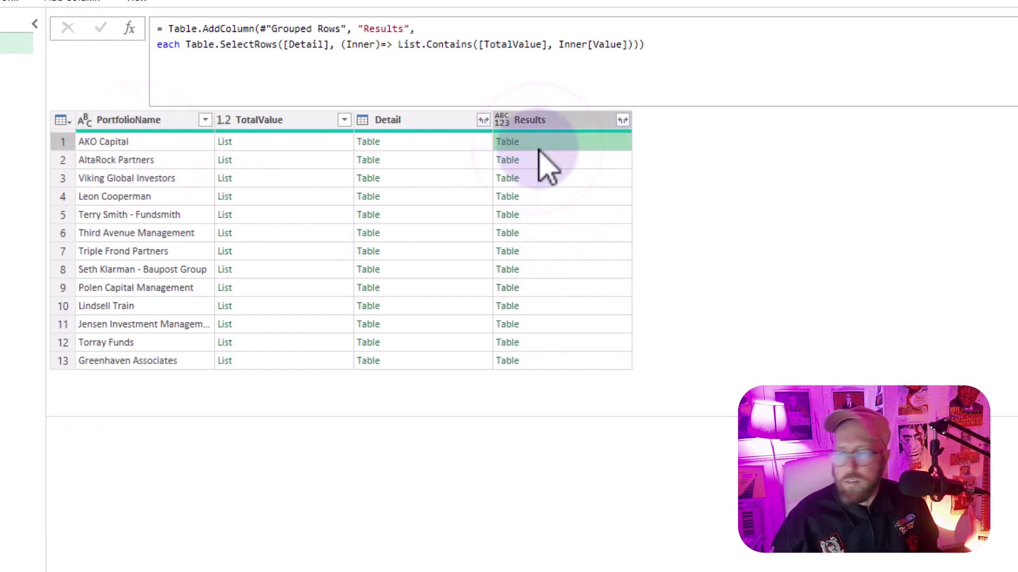
left_click(557, 121)
Keep only the Results column and expand its nested tables into columns.
right_click(559, 122)
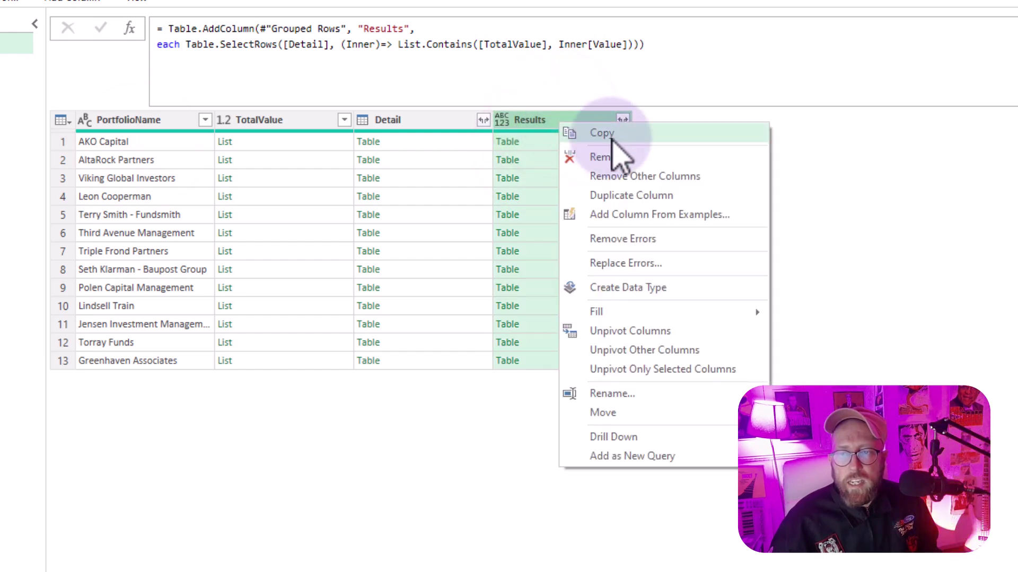
left_click(656, 180)
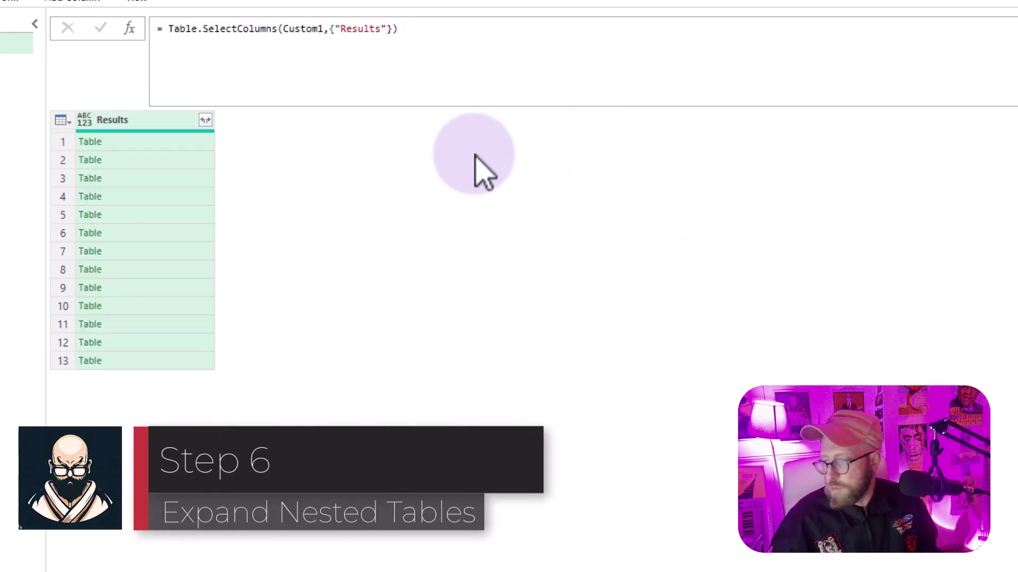
left_click(239, 114)
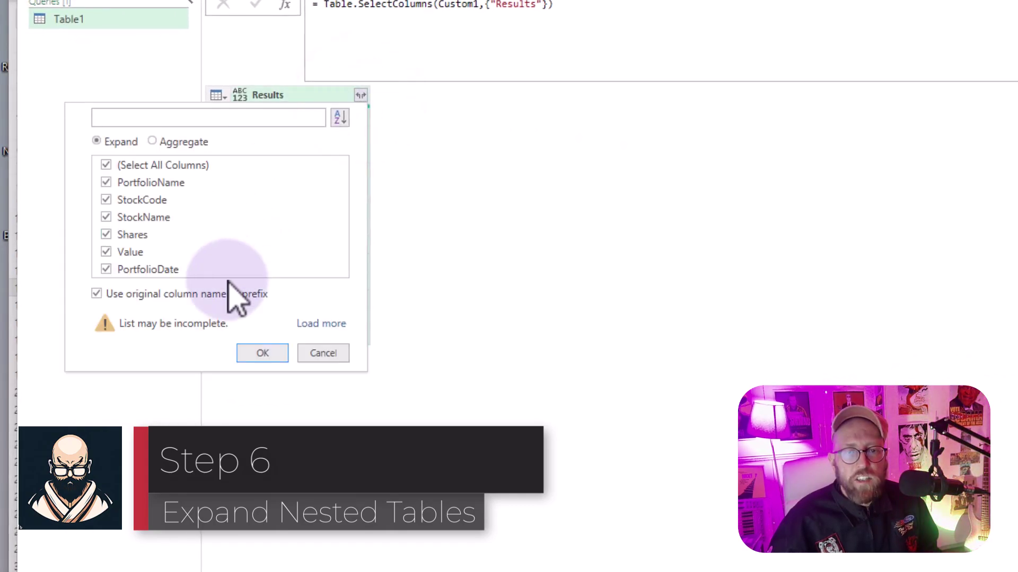
left_click(257, 355)
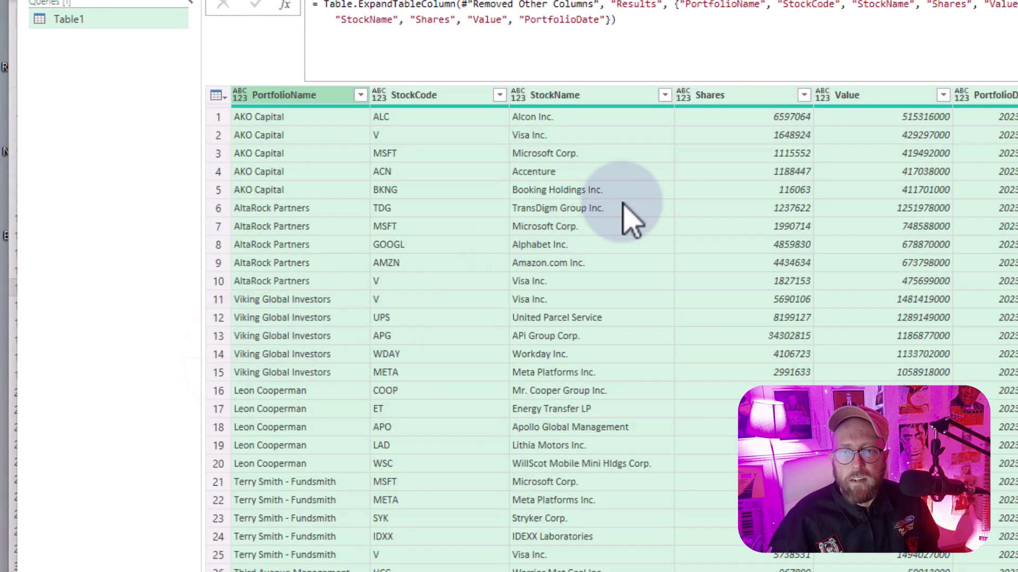
left_click(790, 155)
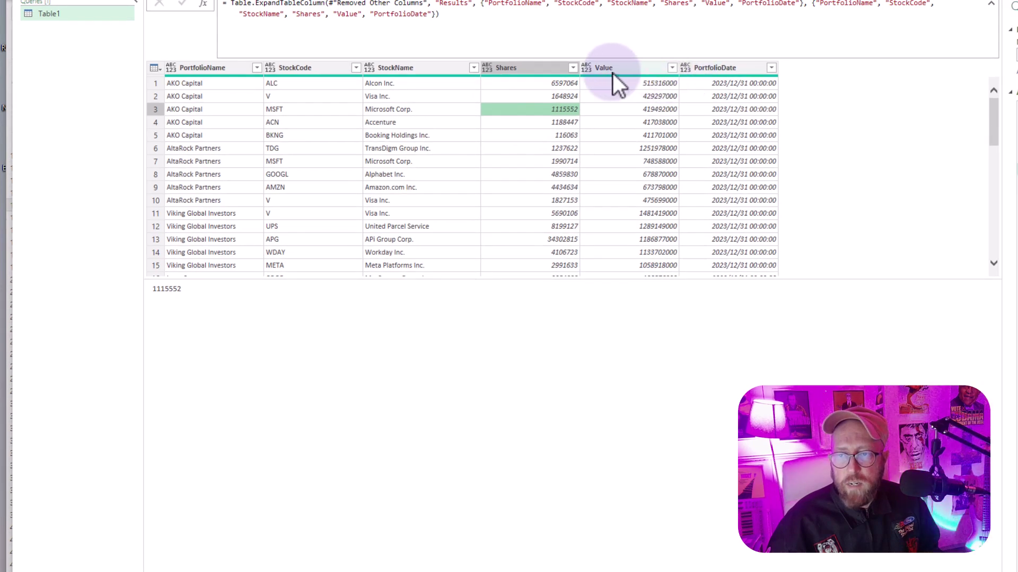
Remove the PortfolioDate column.
left_click(720, 73)
right_click(721, 72)
left_click(754, 97)
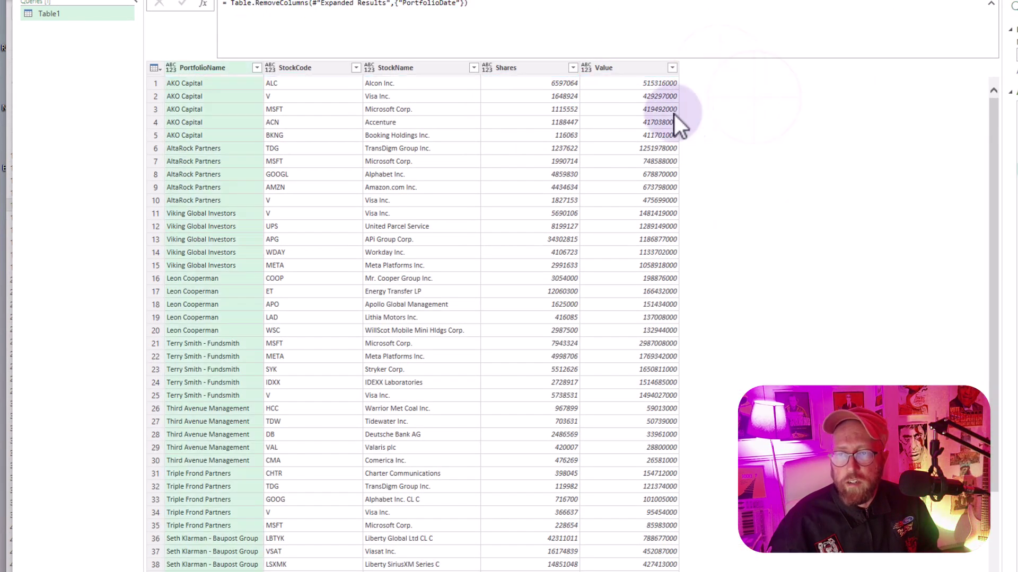
Set the Value and Shares columns to the Whole Number data type.
left_click(627, 65)
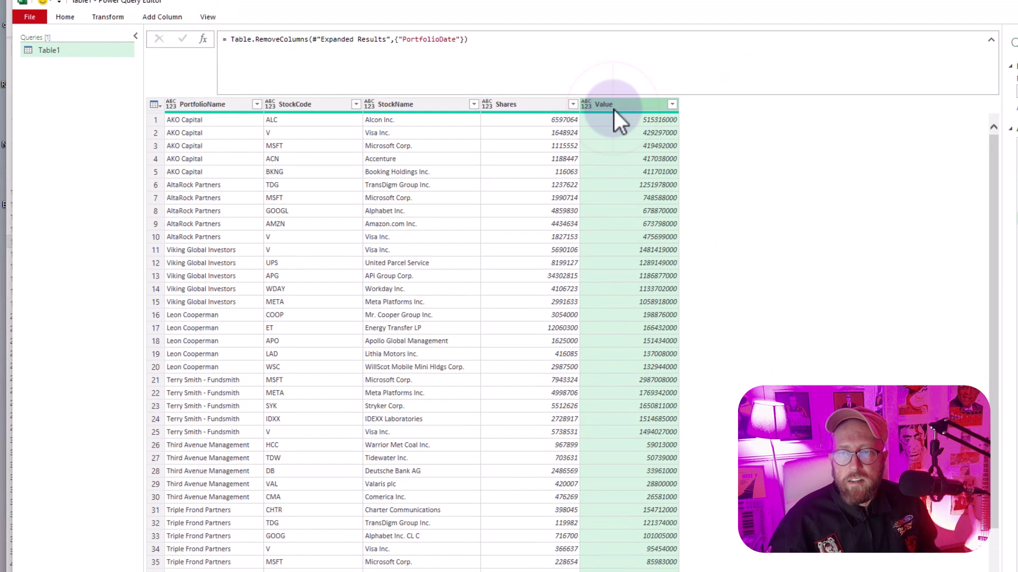
left_click(540, 119, "ctrl")
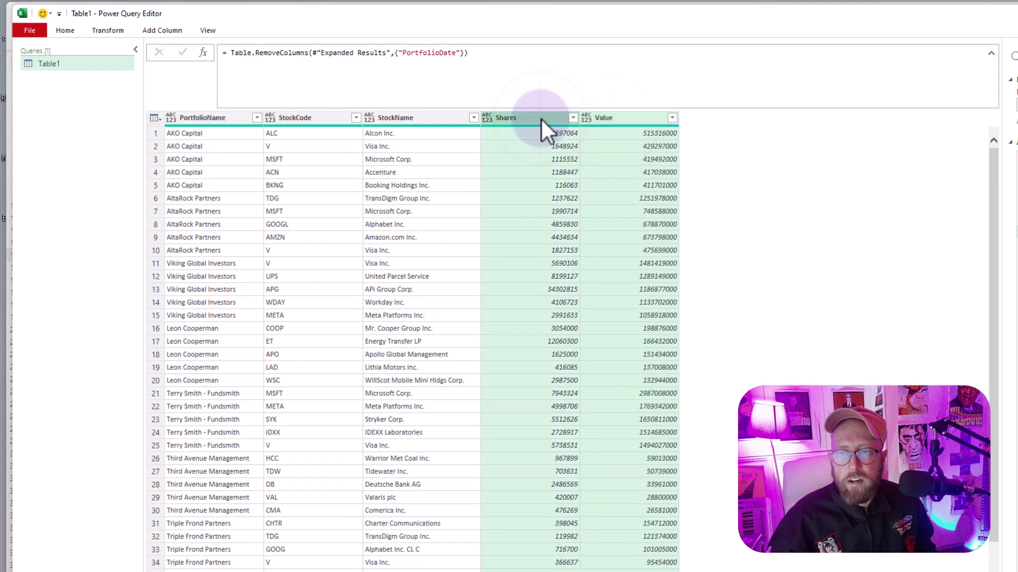
left_click(74, 32)
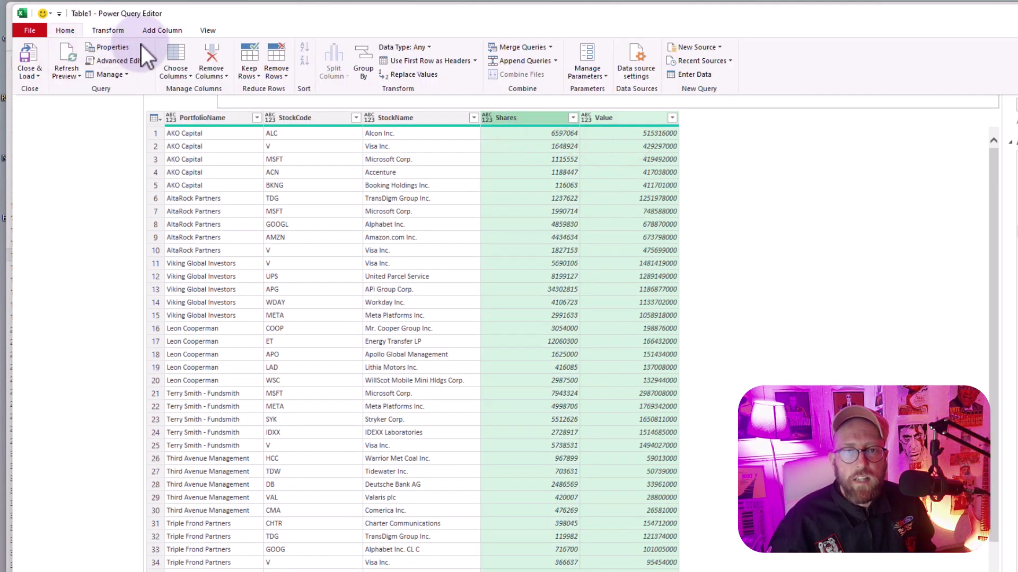
left_click(114, 32)
left_click(180, 47)
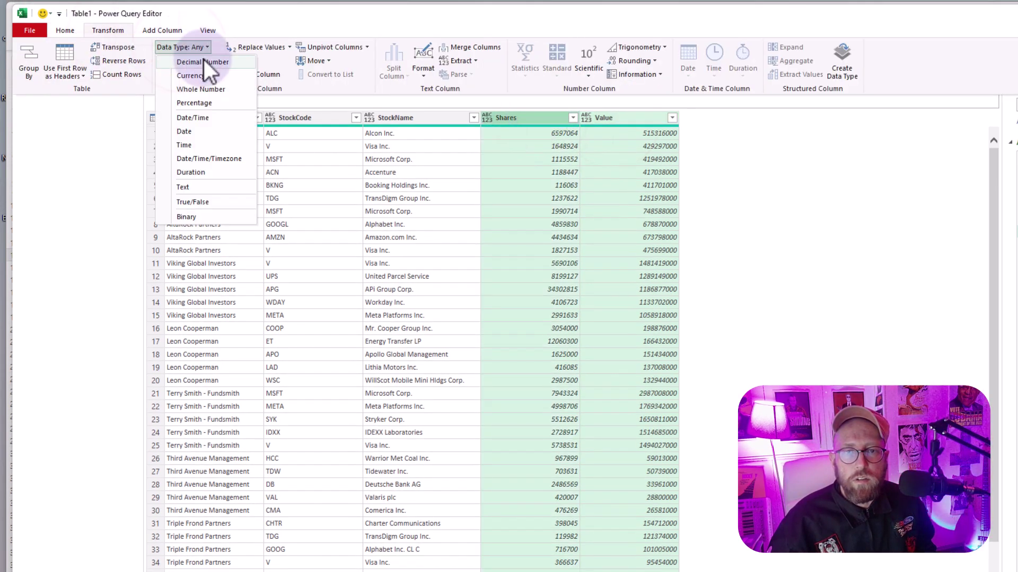
left_click(211, 91)
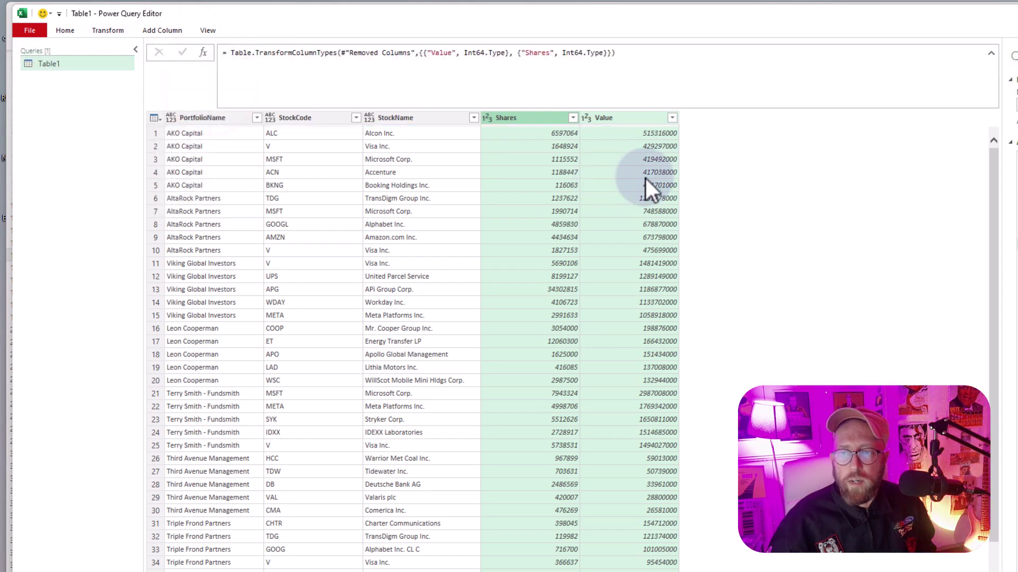
Check the converted Value cells and a StockName cell.
left_click(614, 148)
left_click(602, 175)
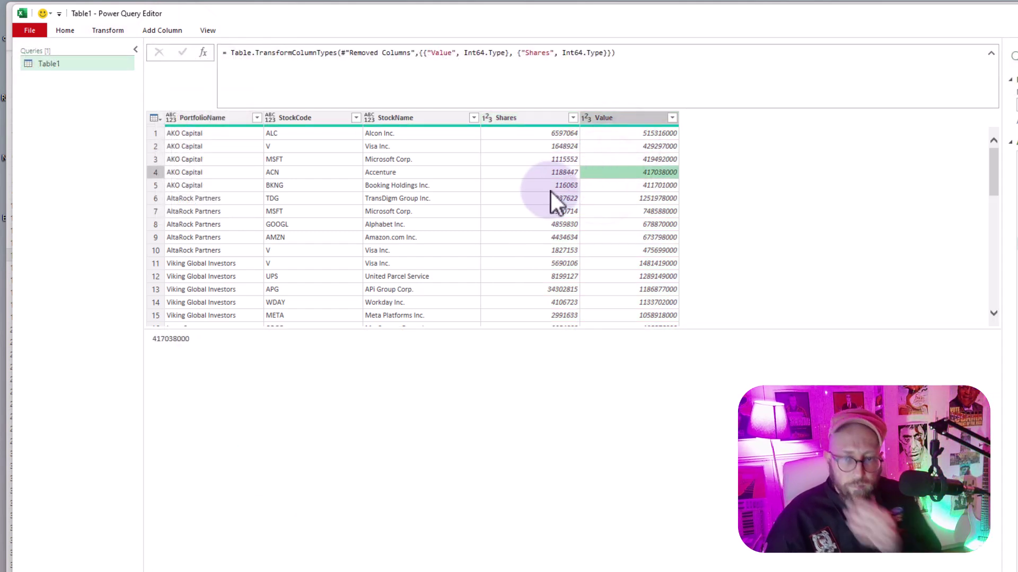
left_click(424, 185)
left_click(257, 117)
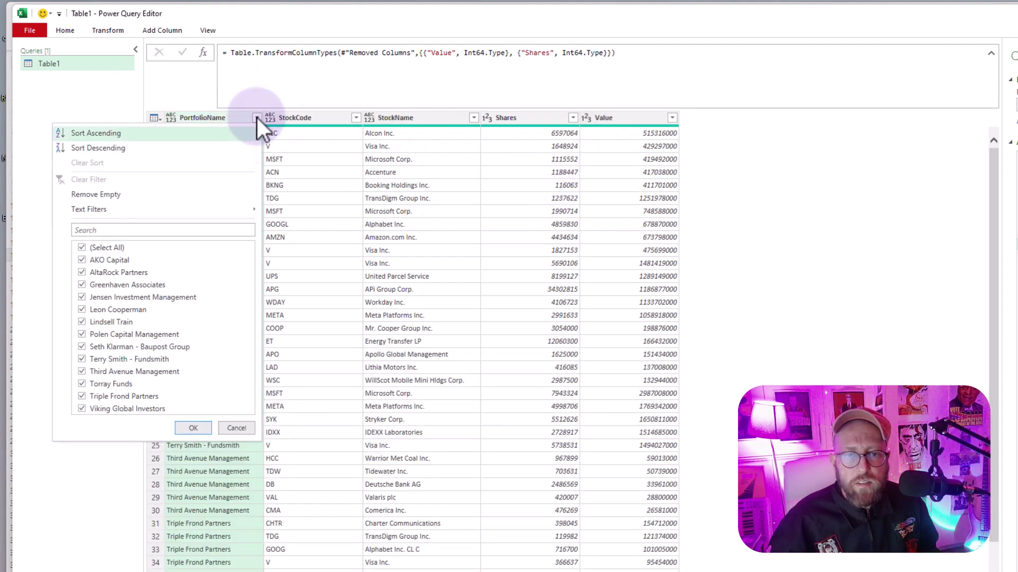
Sort by PortfolioName ascending, then edit Table.Sort to add {"Value", Order.Ascending} as the second key.
left_click(122, 136)
left_click(382, 57)
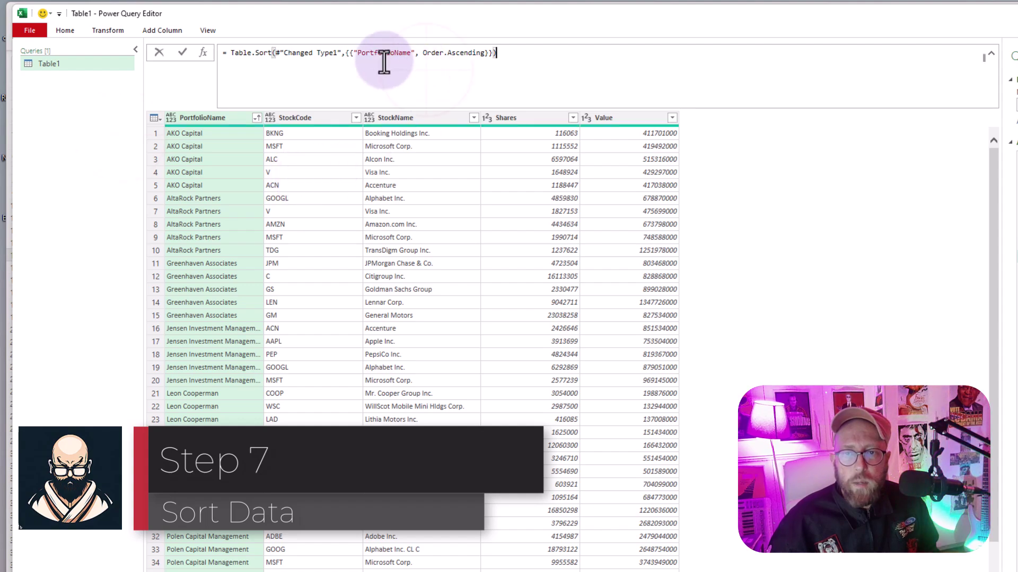
left_click_drag(348, 57, 486, 56)
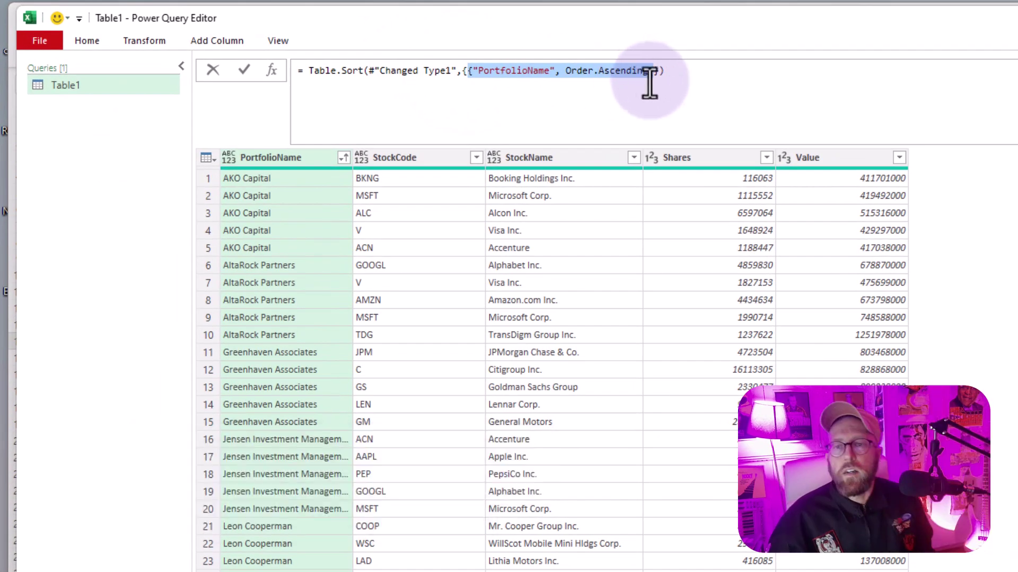
left_click(655, 72)
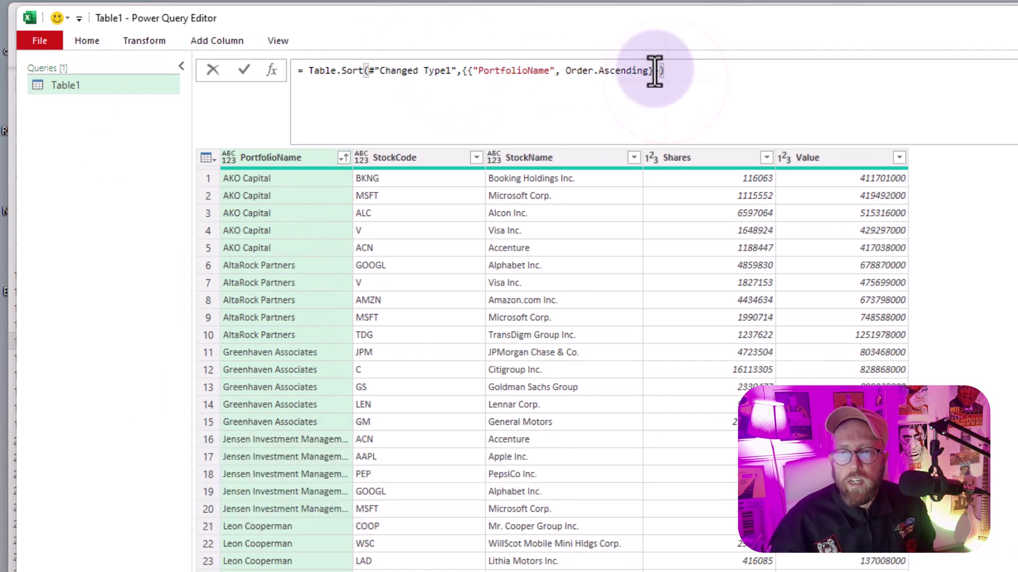
left_click(655, 70)
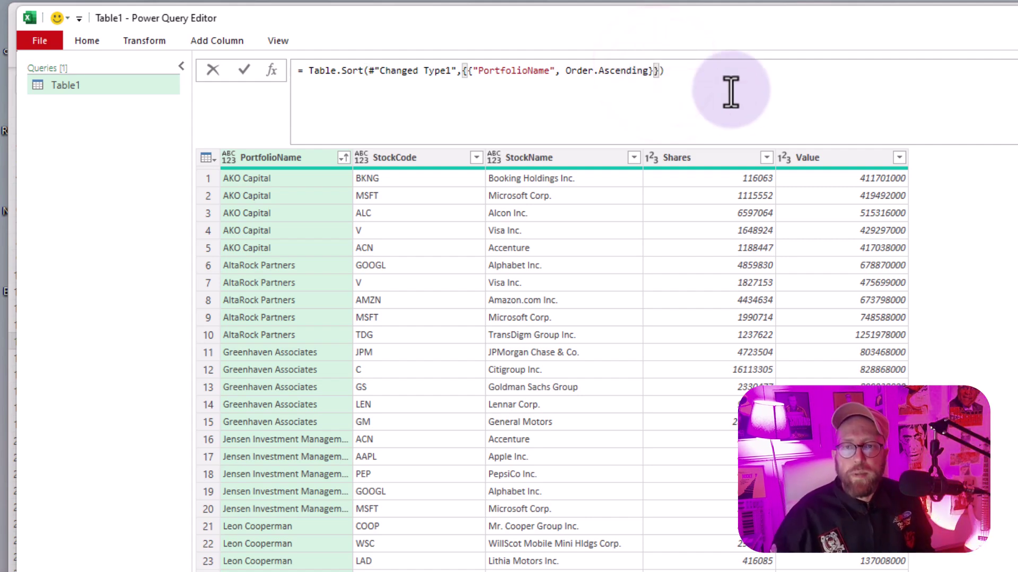
type("{\"PortfolioName\", Order.Ascending}")
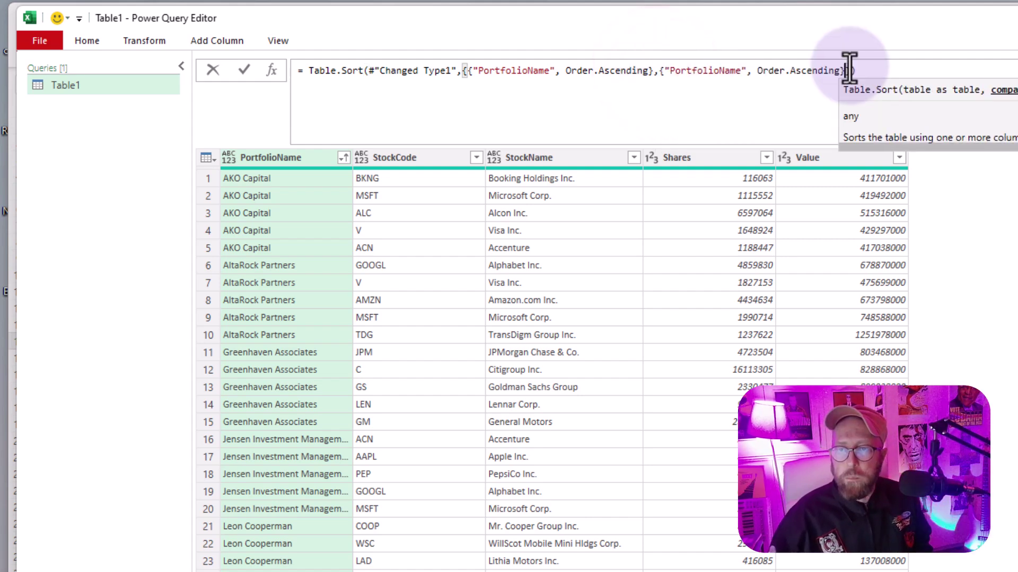
double_click(707, 71)
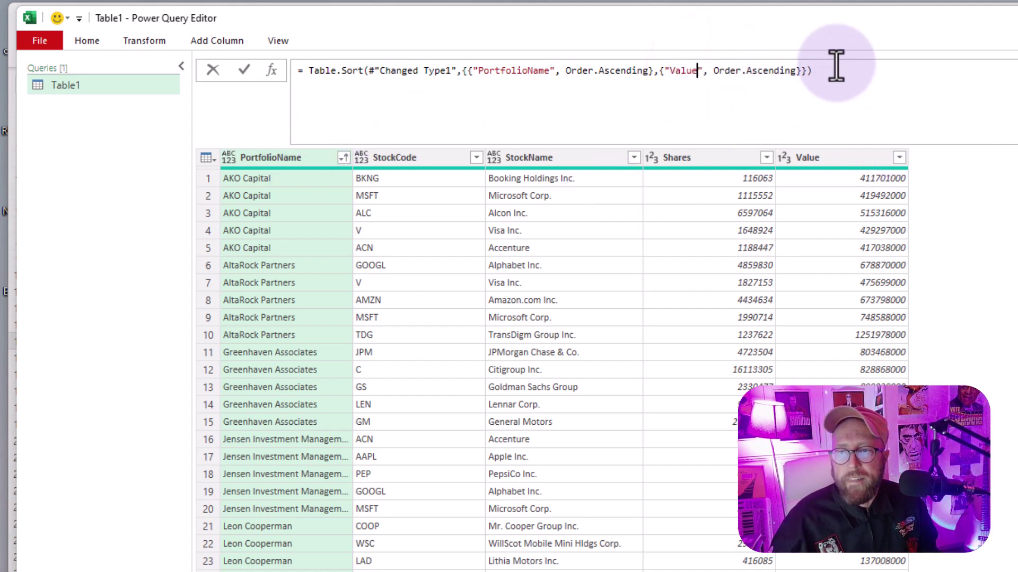
left_click(826, 79)
left_click(244, 69)
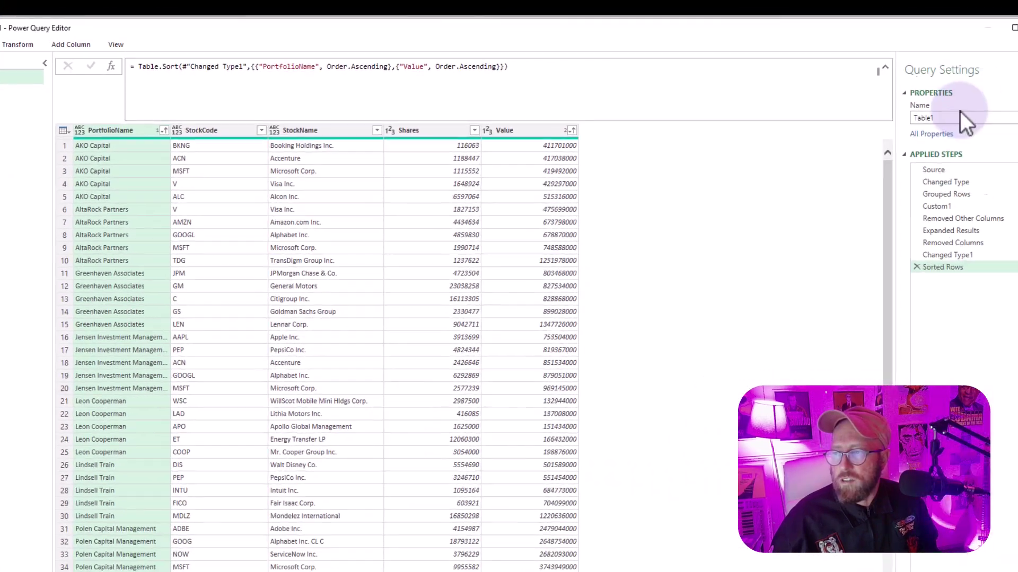
Rename the query Top5NoParam and load it to a worksheet with Close & Load.
double_click(867, 114)
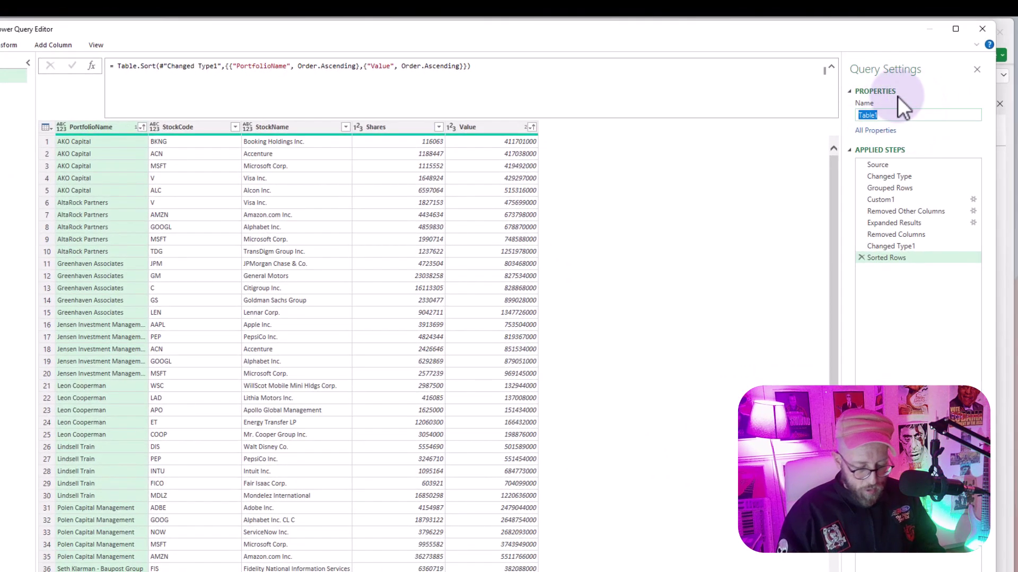
type("Top5NoParam")
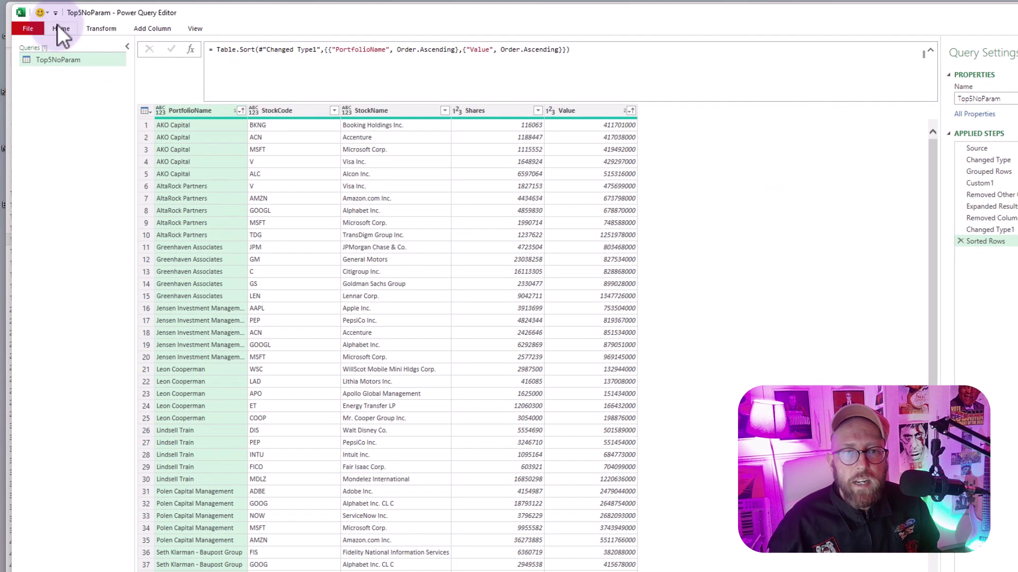
left_click(21, 34)
left_click(45, 48)
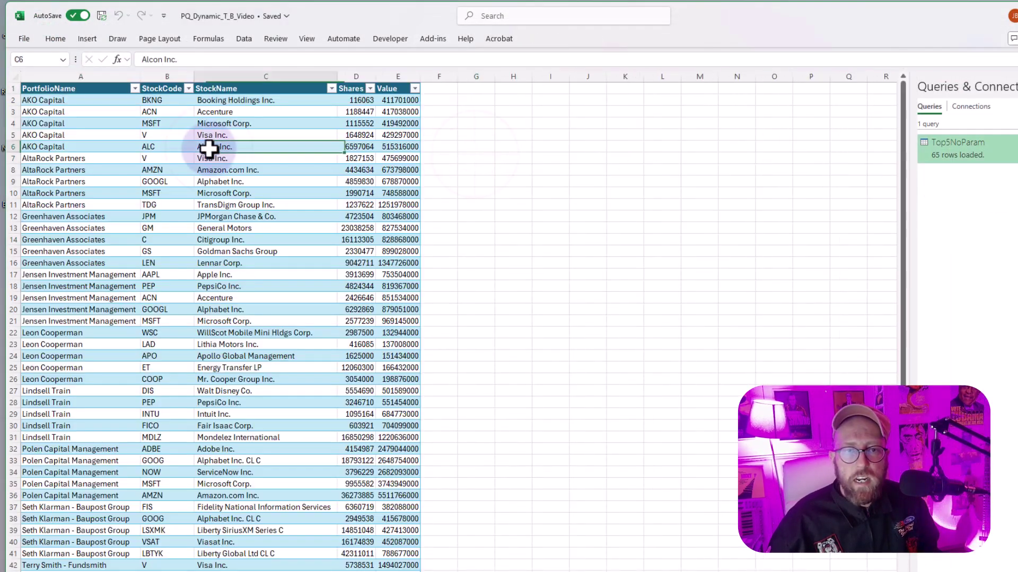
left_click(92, 111)
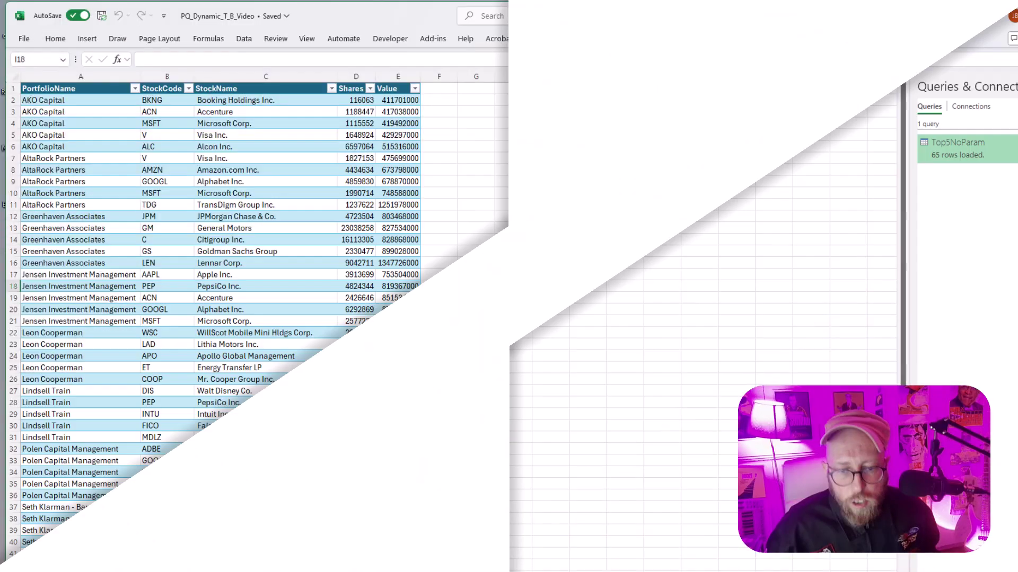
Switch to the parameter sheet and select a cell in the TopOrBottom/Nvalues input table.
key("ctrl+Page_Down")
left_click(207, 152)
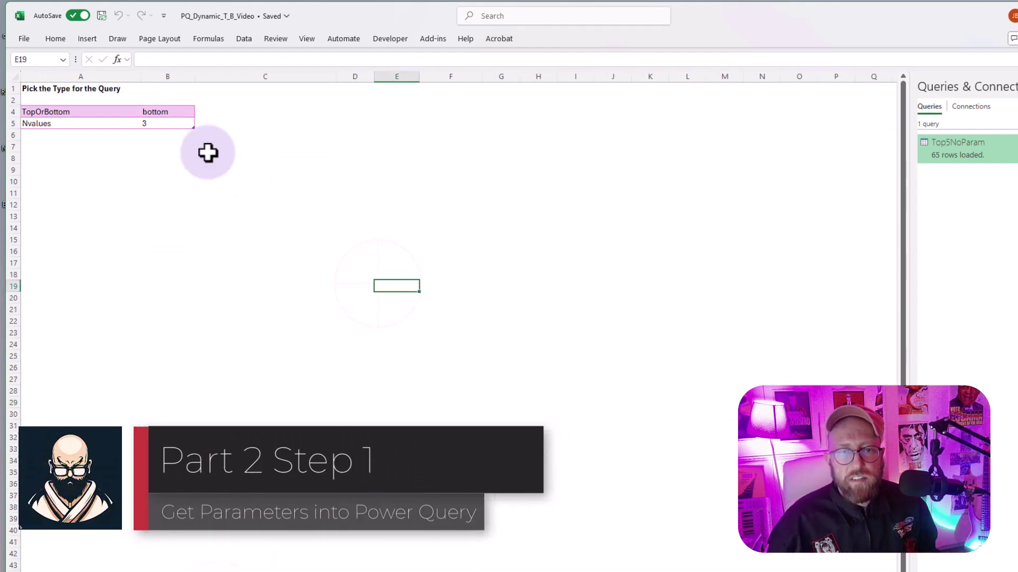
left_click_drag(100, 112, 163, 126)
left_click(214, 240)
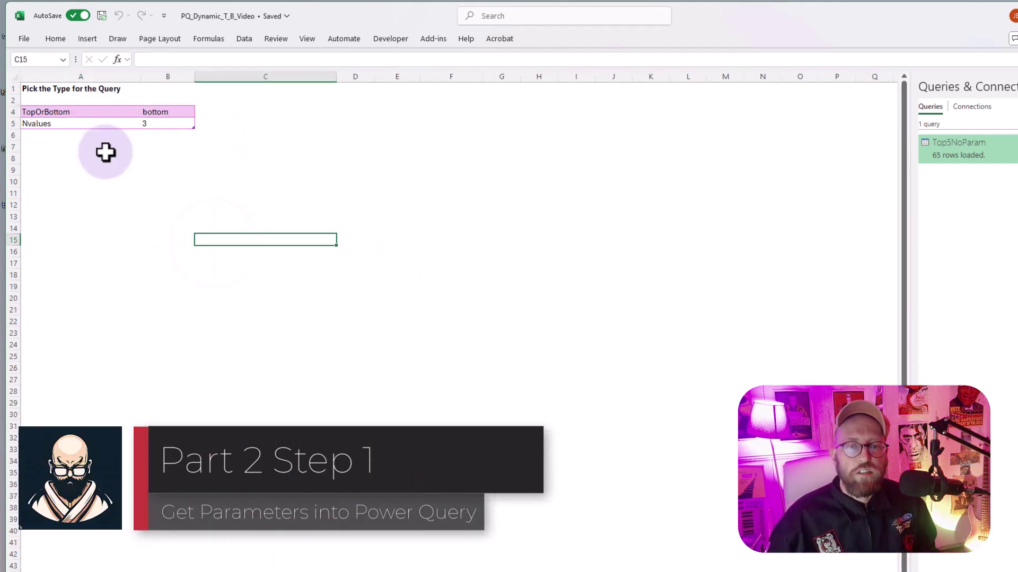
left_click(135, 114)
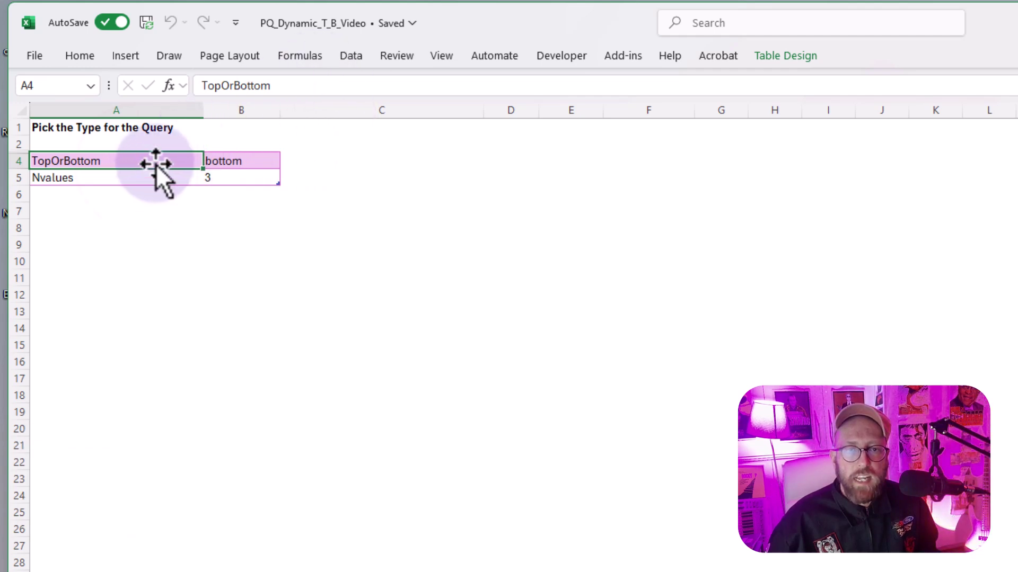
Import the input table From Table/Range, name it UserParam, and delete the Changed Type step.
left_click(348, 57)
left_click(132, 126)
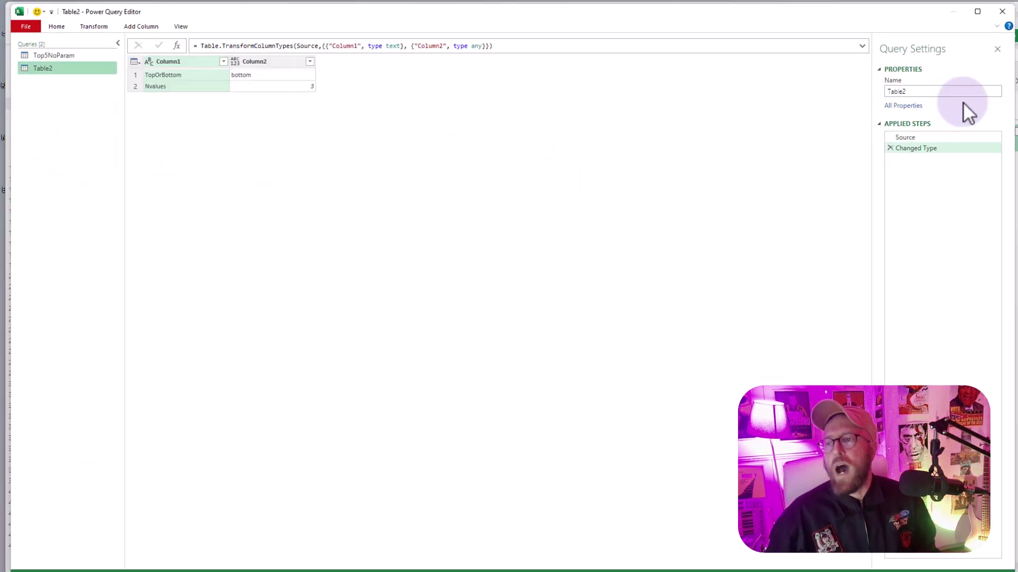
double_click(930, 92)
type("Param")
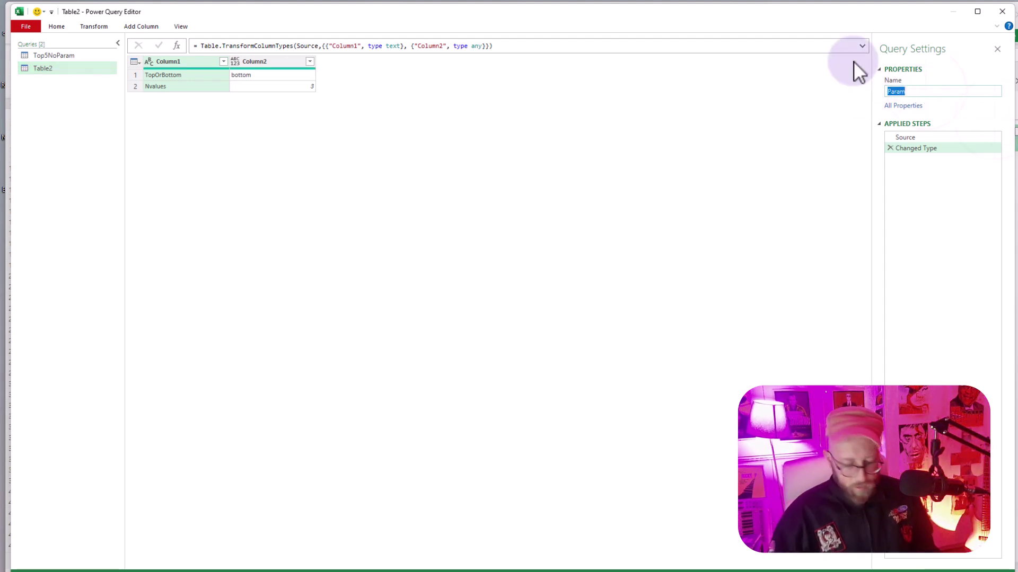
type("UserPar")
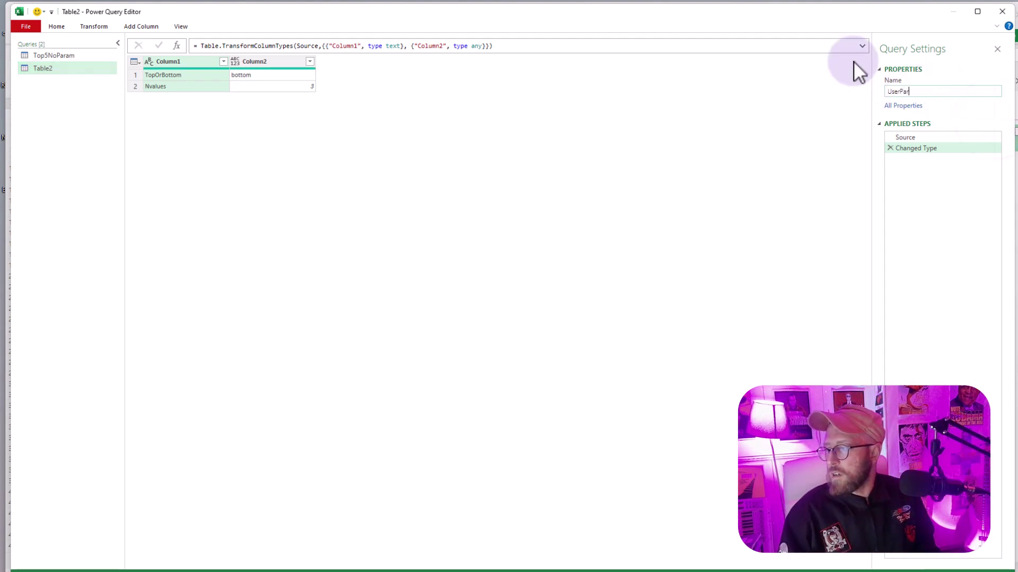
type("am")
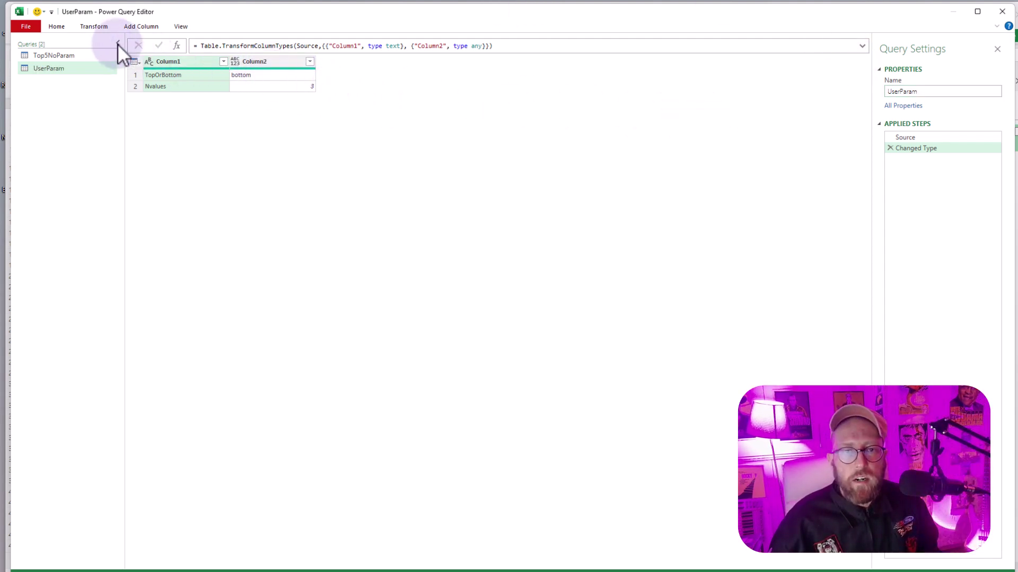
left_click(890, 149)
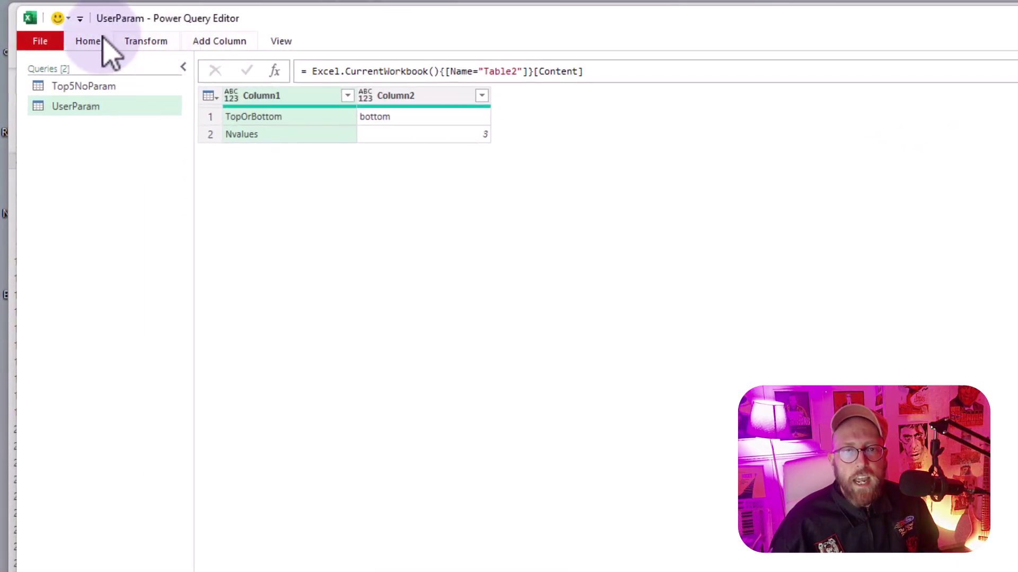
Add a Table.Transpose(Source) step and promote the first row to TopOrBottom and Nvalues headers.
left_click(275, 70)
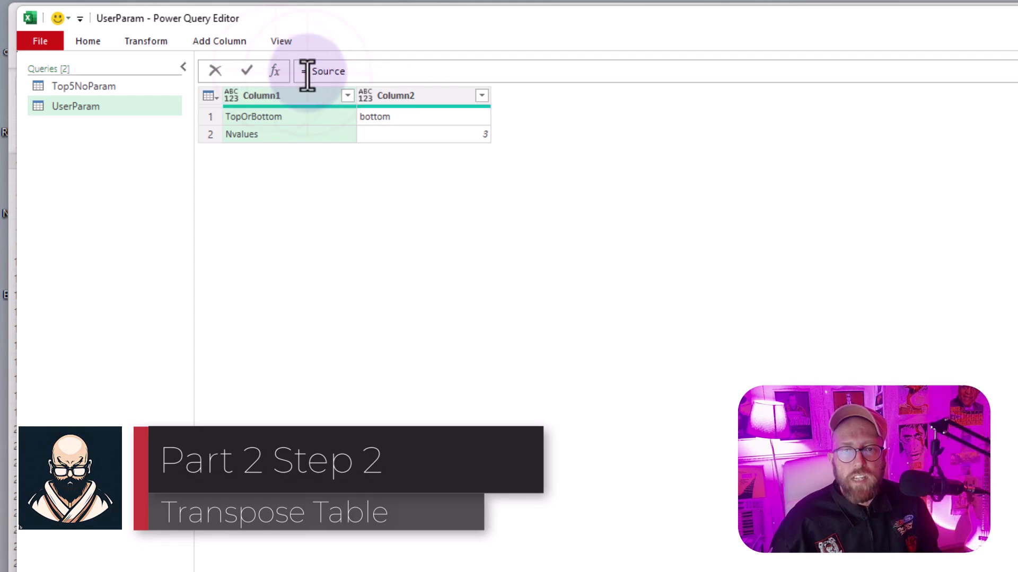
left_click(307, 74)
type("tabletrna")
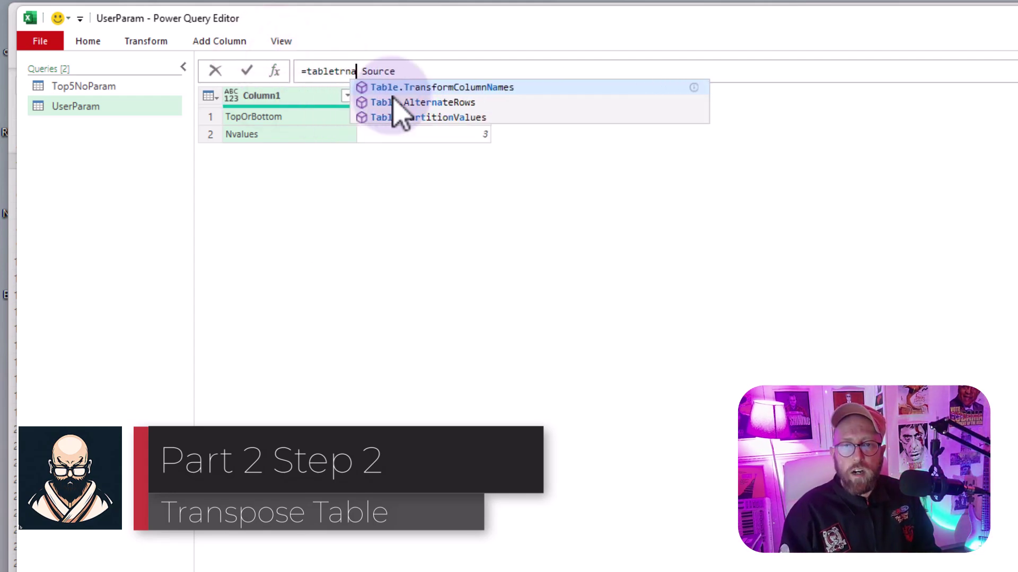
key("BackSpace")
key("BackSpace")
key("BackSpace")
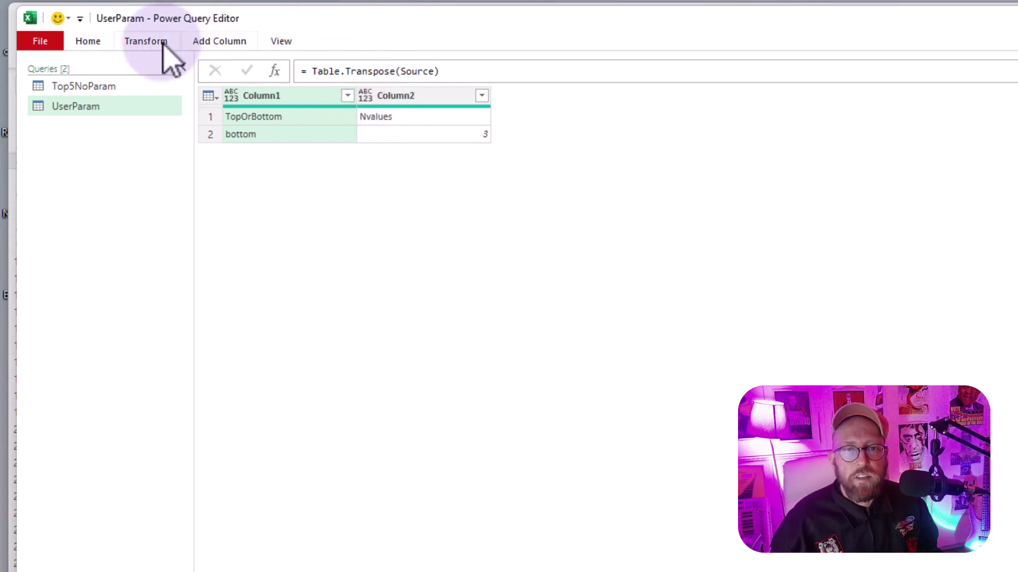
left_click(134, 46)
left_click(106, 105)
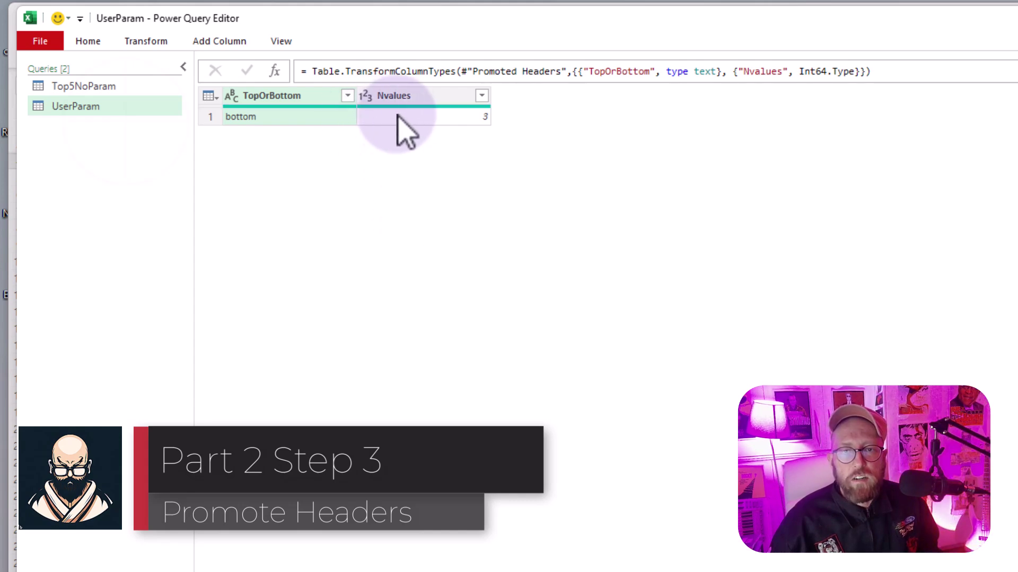
left_click(419, 98)
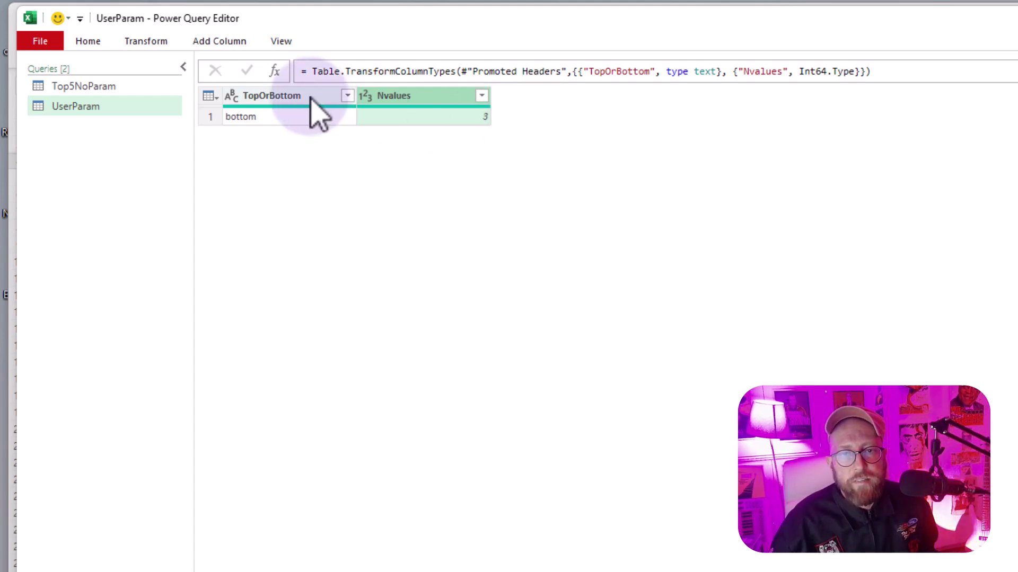
left_click(424, 117)
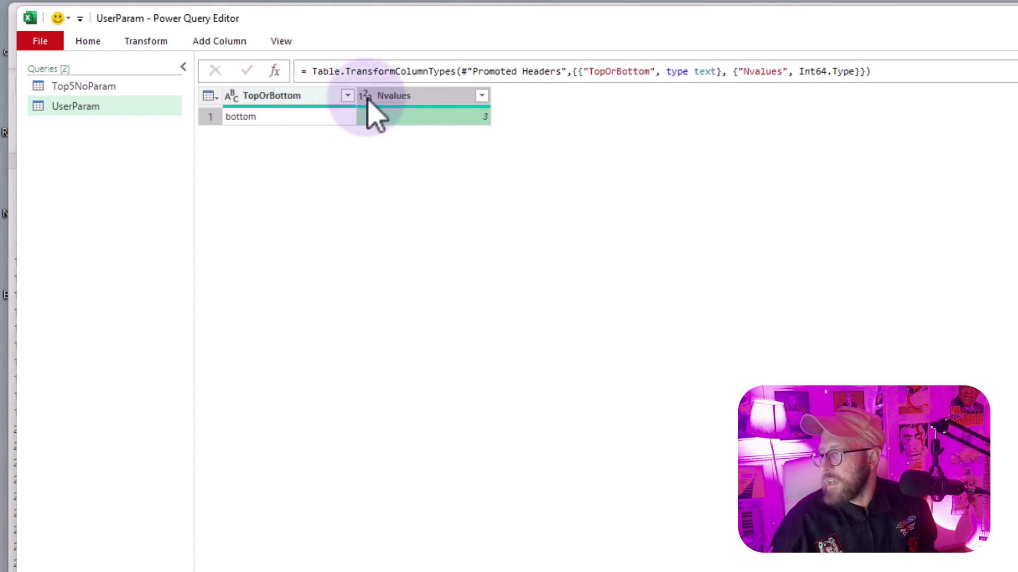
Duplicate the Top5NoParam query and name the copy TopNWithParam.
left_click(98, 87)
right_click(99, 87)
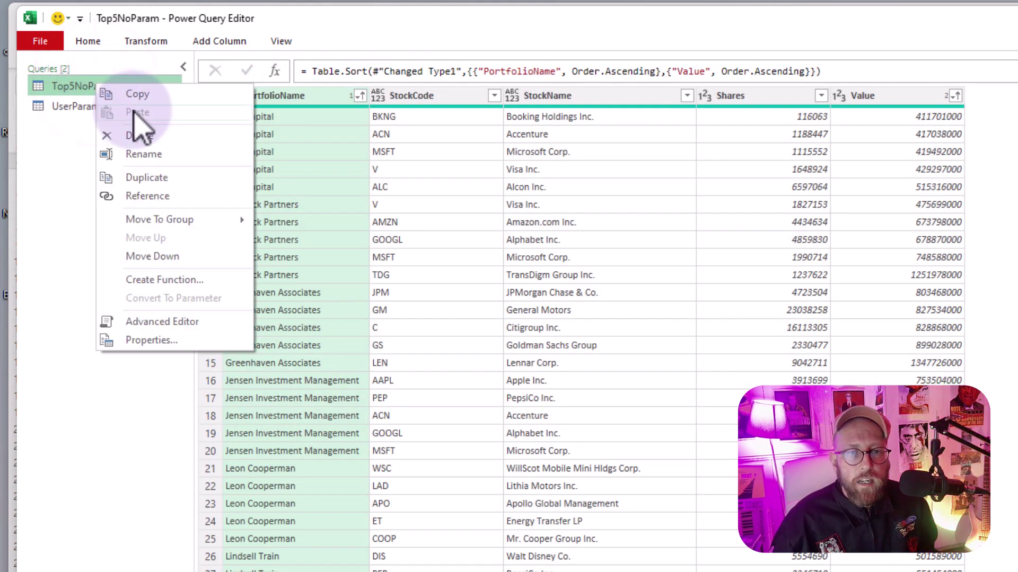
left_click(144, 176)
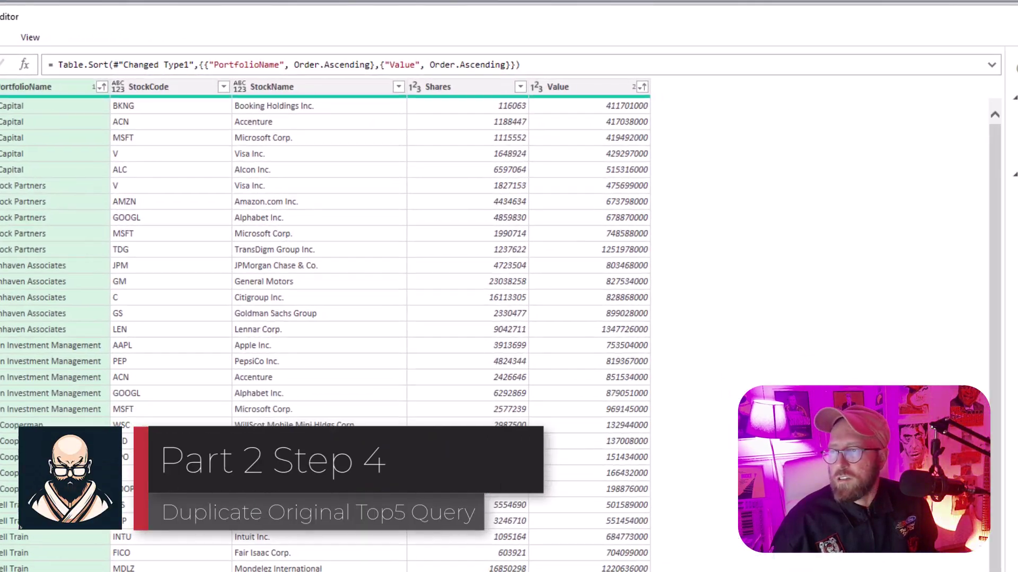
left_click(943, 126)
key("ctrl+a")
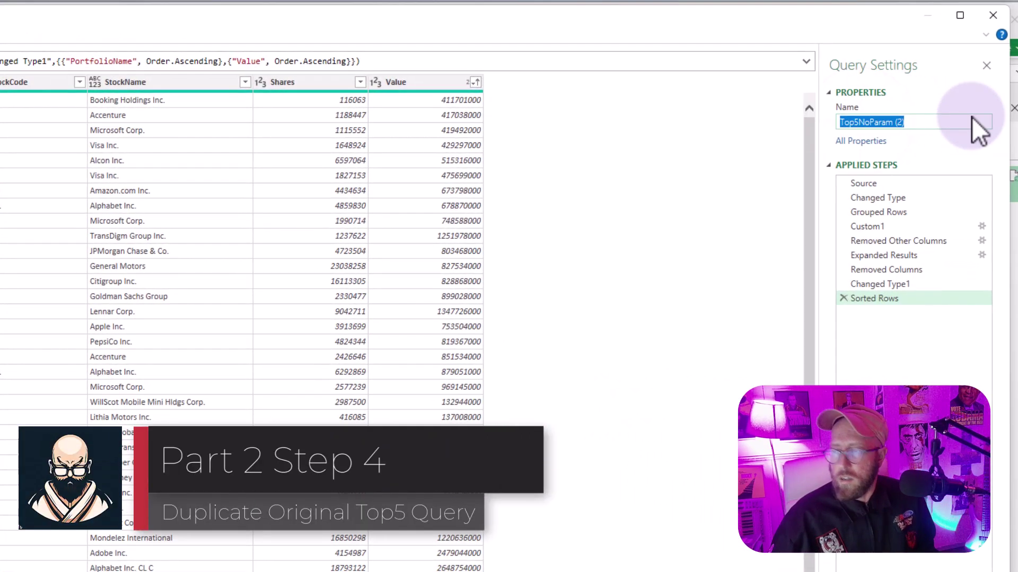
type("TopN")
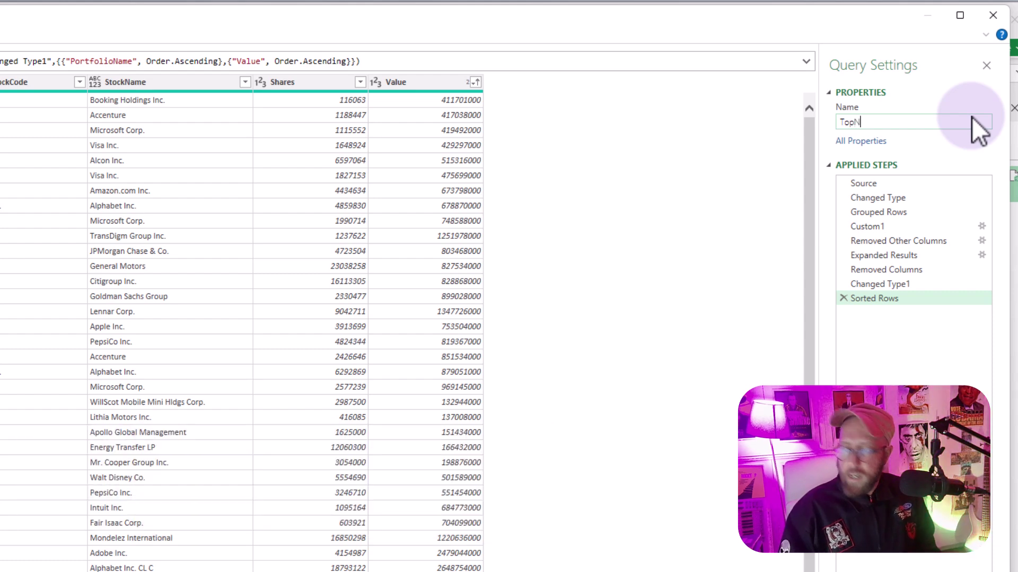
type("WithParam")
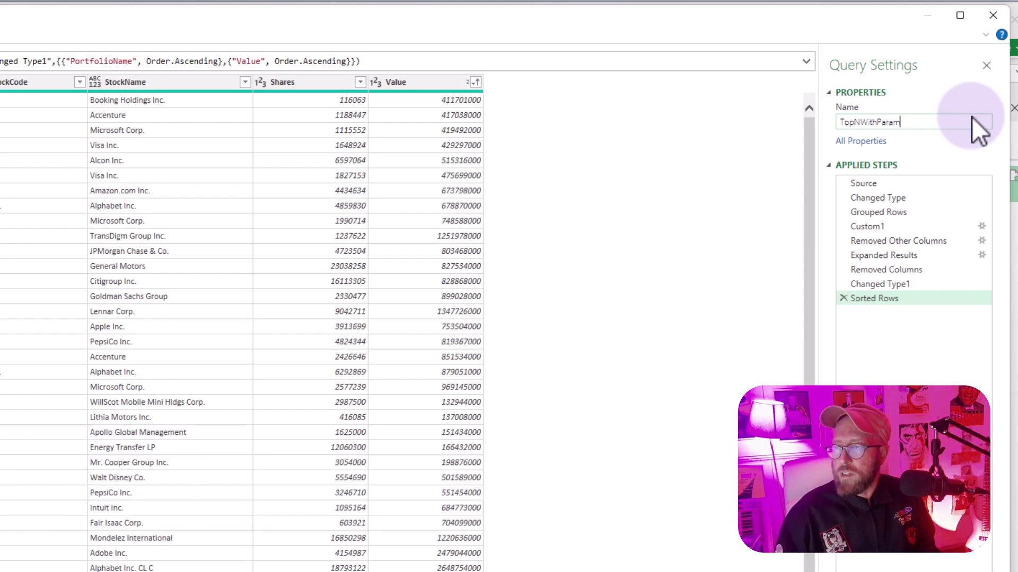
key("Return")
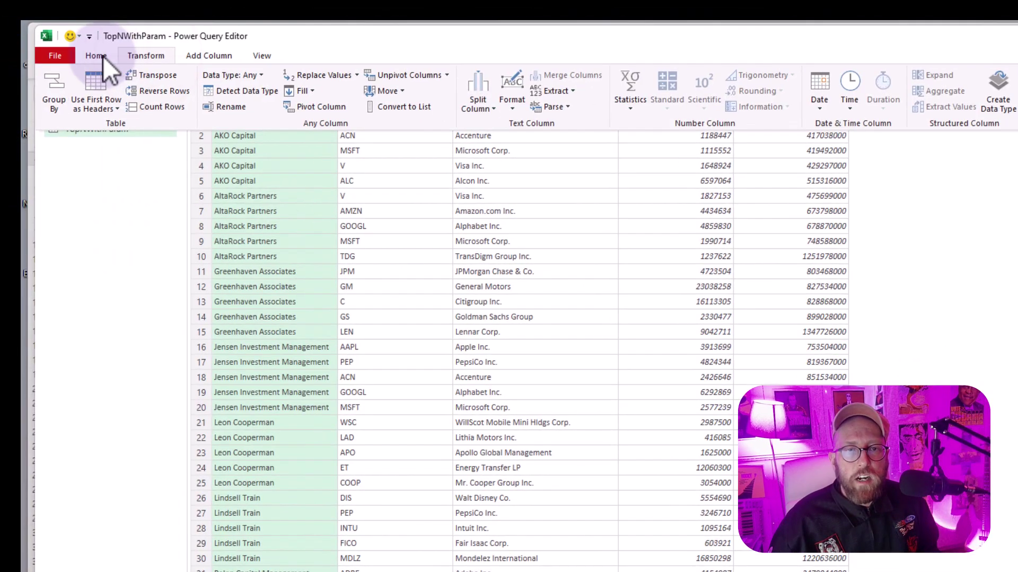
In the Advanced Editor, add blank lines after Source and before Grouped Rows and Custom1.
left_click(159, 91)
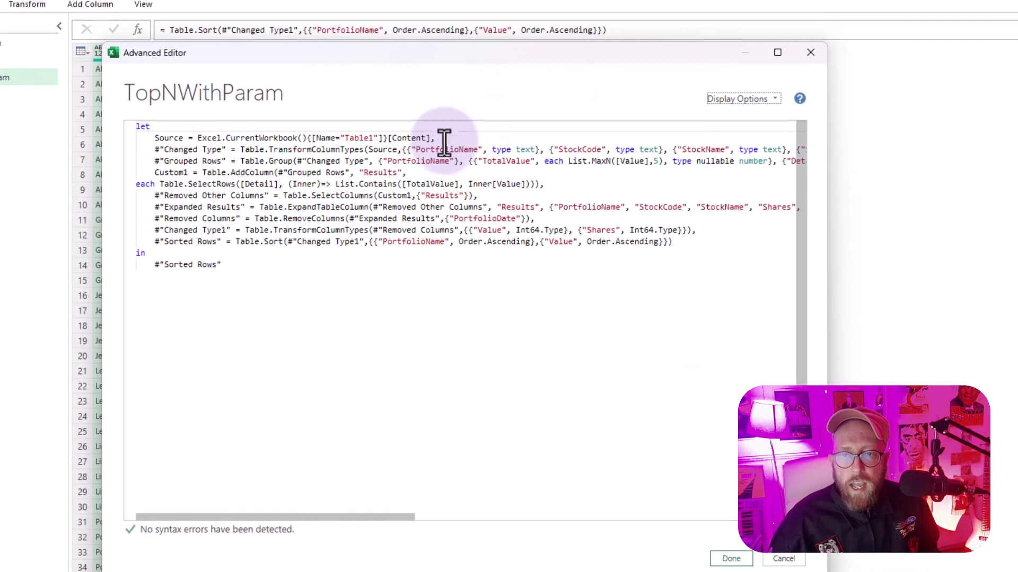
left_click(688, 234)
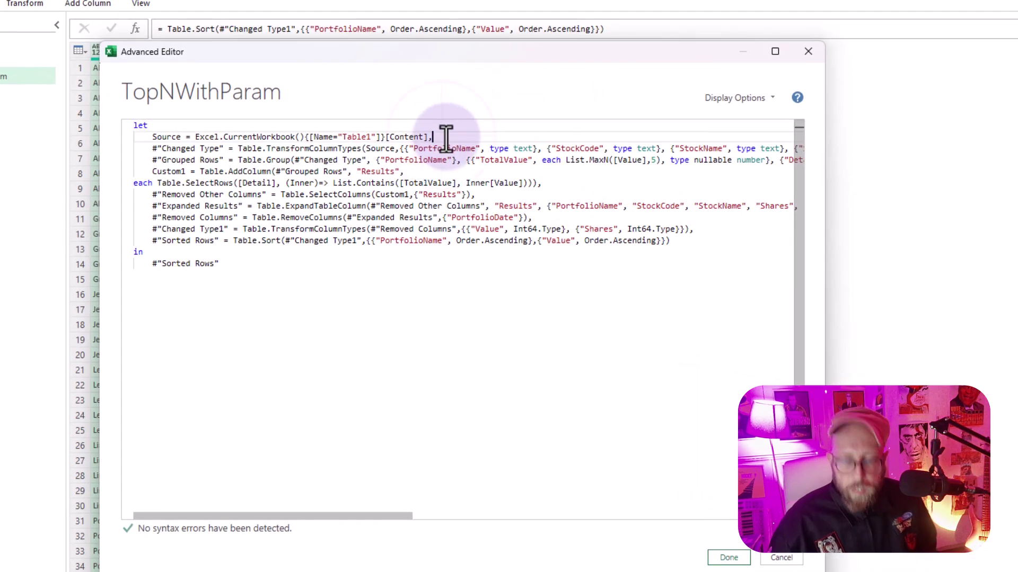
key("Return")
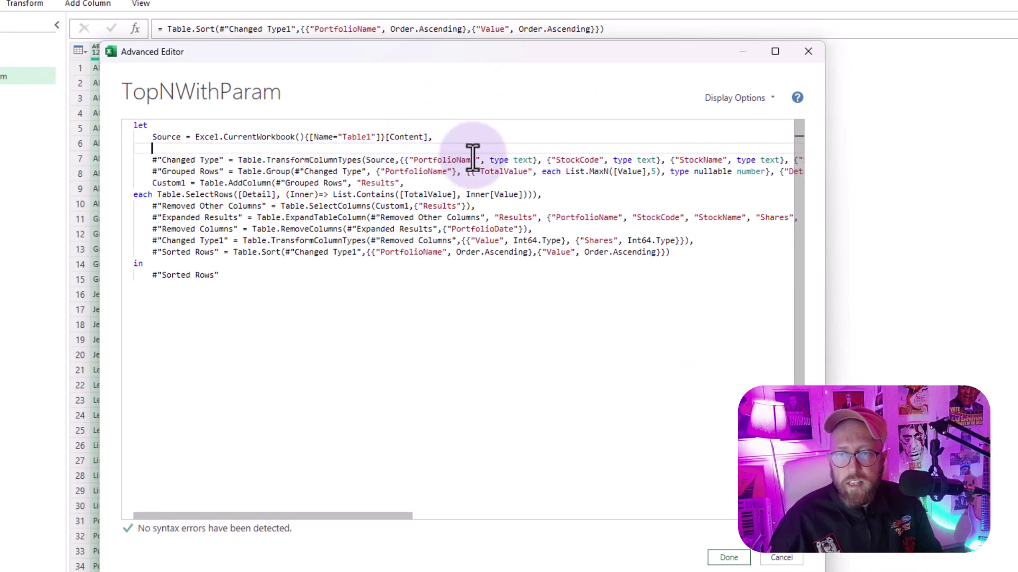
left_click(150, 171)
key("Return")
left_click(150, 195)
key("Return")
key("Return")
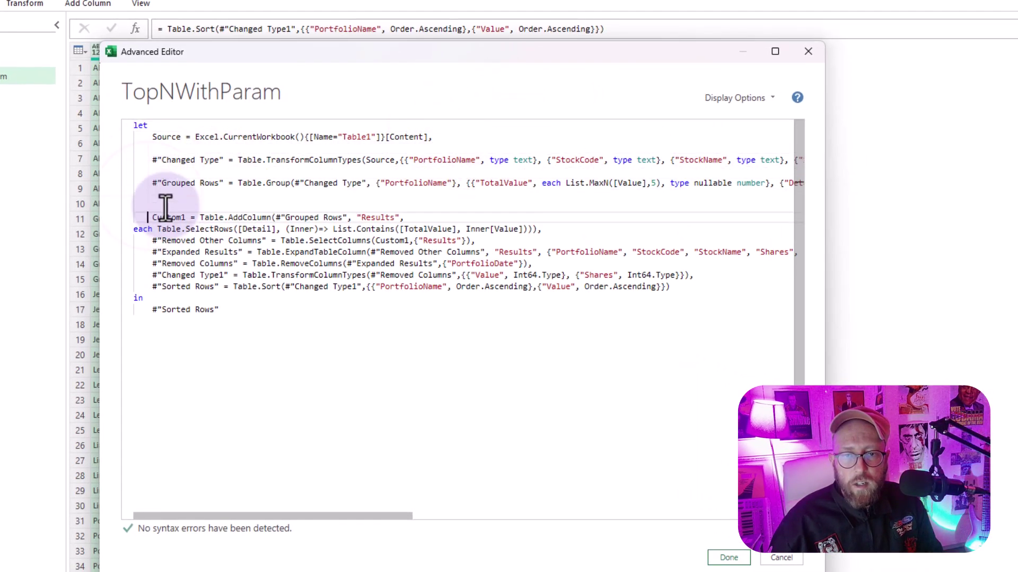
Put Table.Group, the PortfolioName key, and the TotalValue aggregation on separate indented lines.
left_click(239, 183)
key("Return")
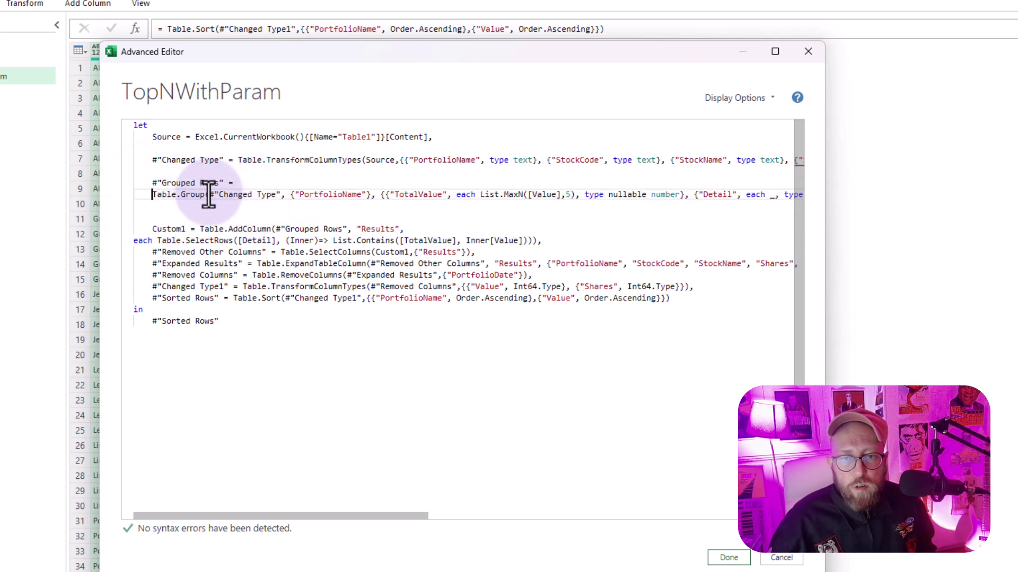
left_click(291, 194)
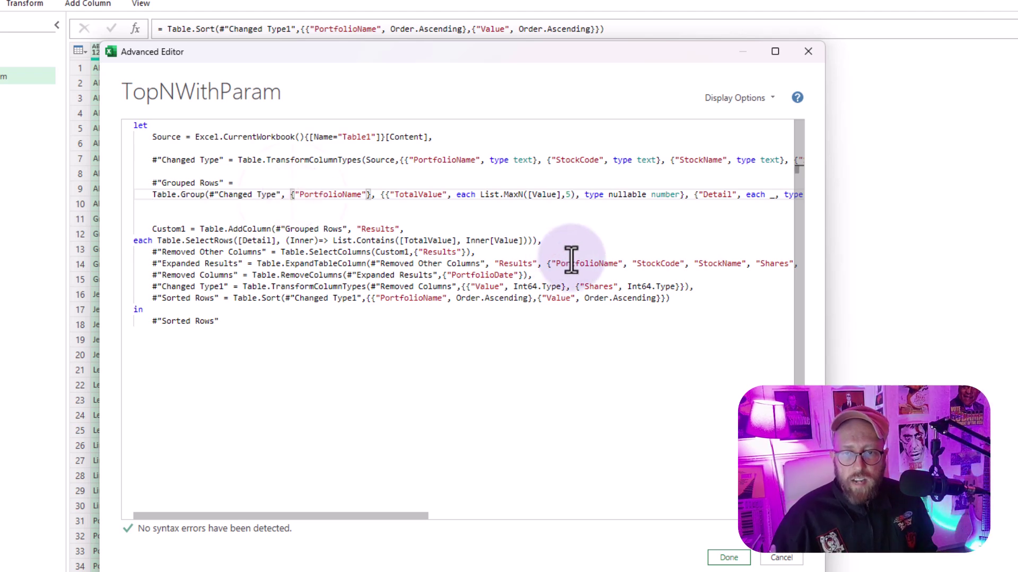
key("Return")
key("Tab")
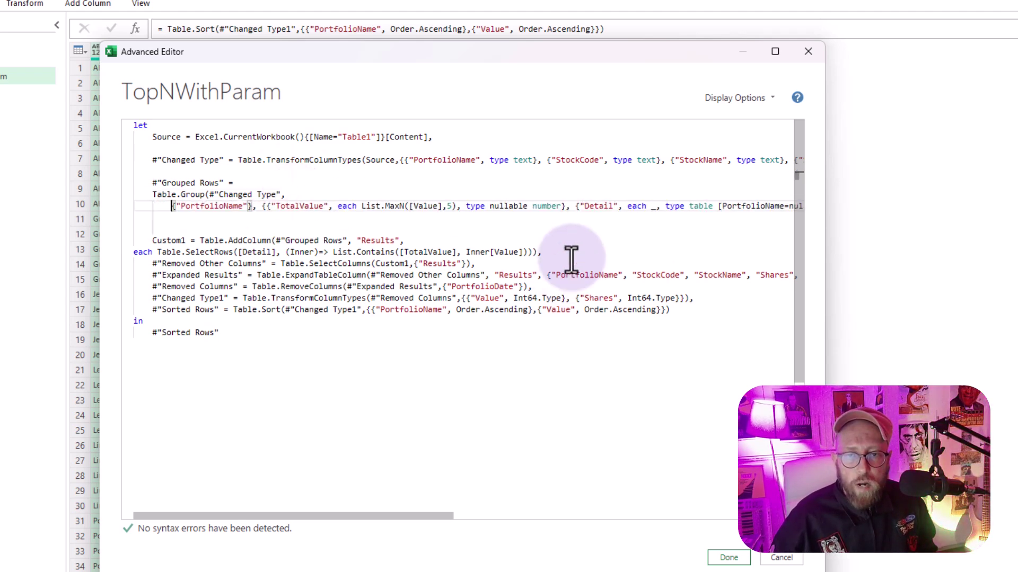
left_click(261, 206)
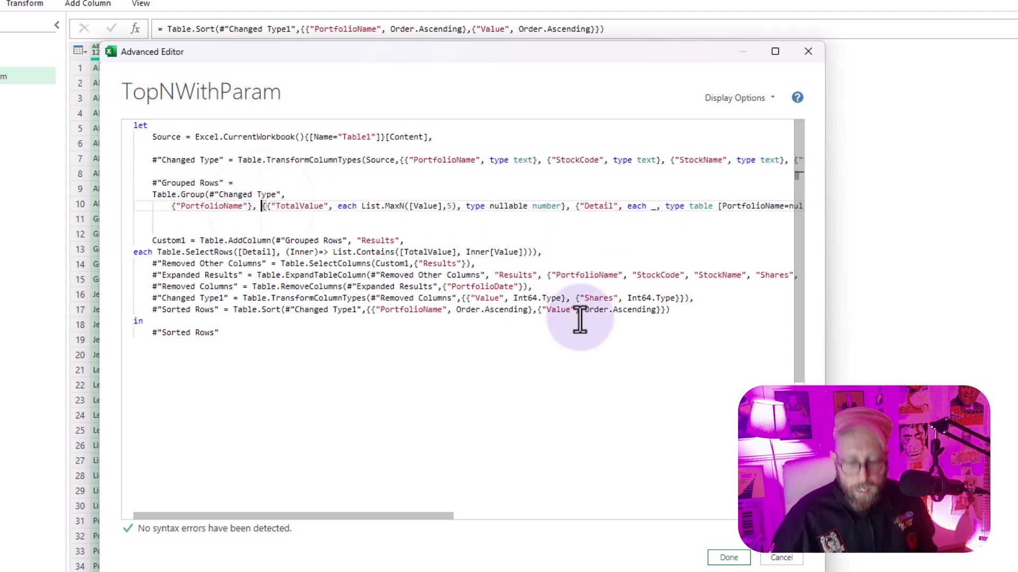
key("Return")
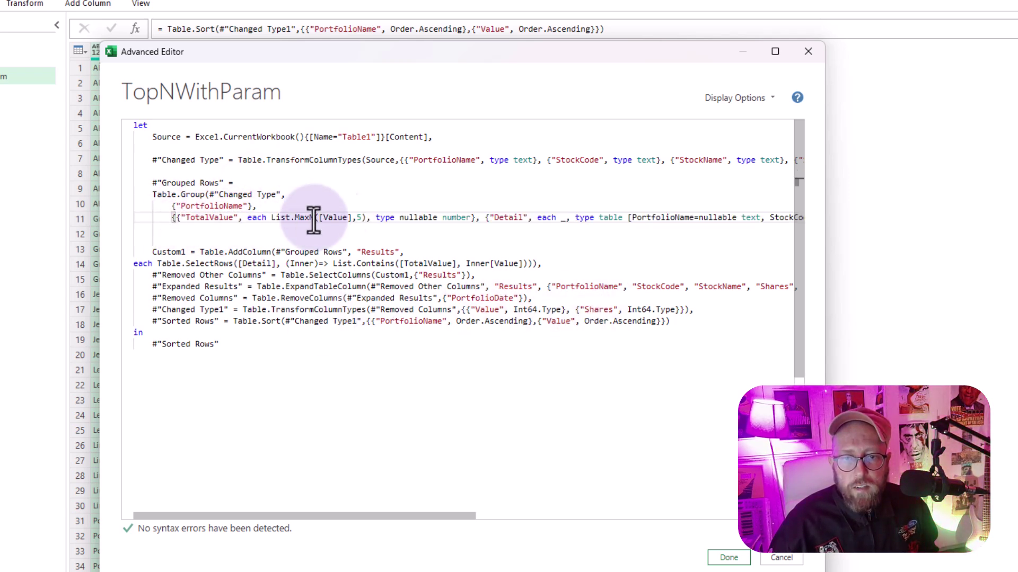
Delete ', type nullable number' after List.MaxN and move the Detail aggregation onto its own line.
left_click_drag(367, 218, 471, 222)
key("Delete")
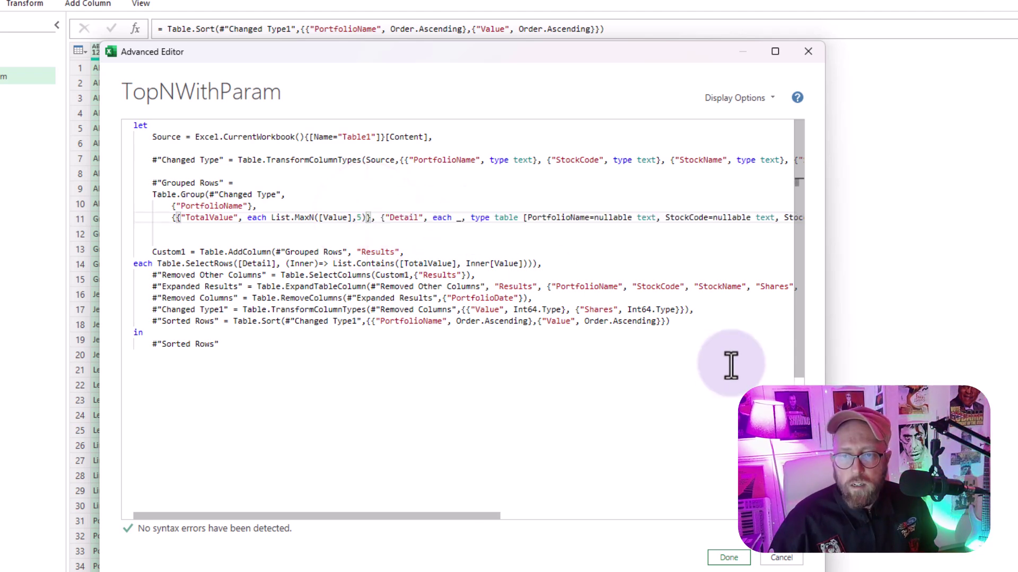
left_click(398, 227)
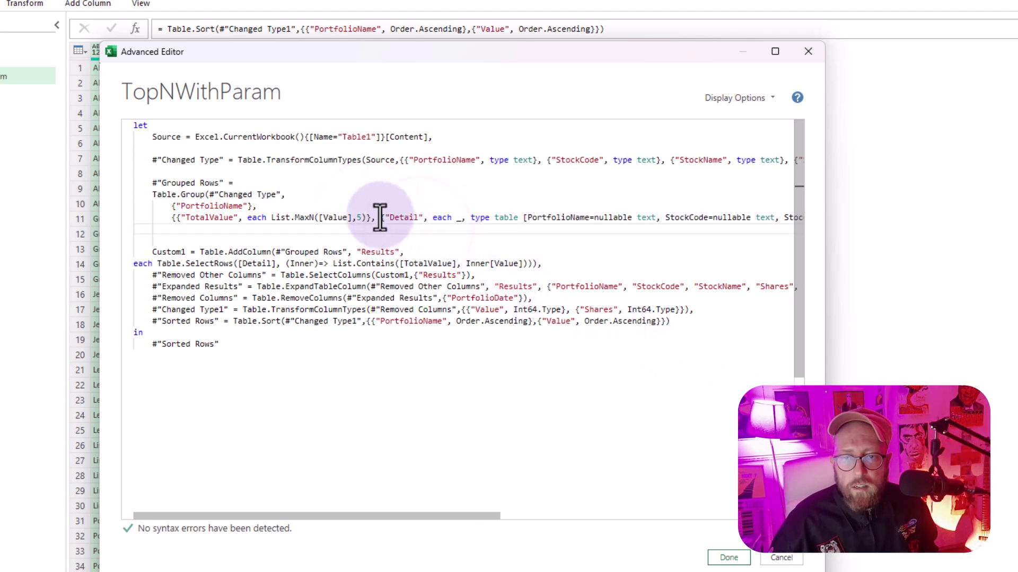
left_click(379, 217)
key("Return")
key("Return")
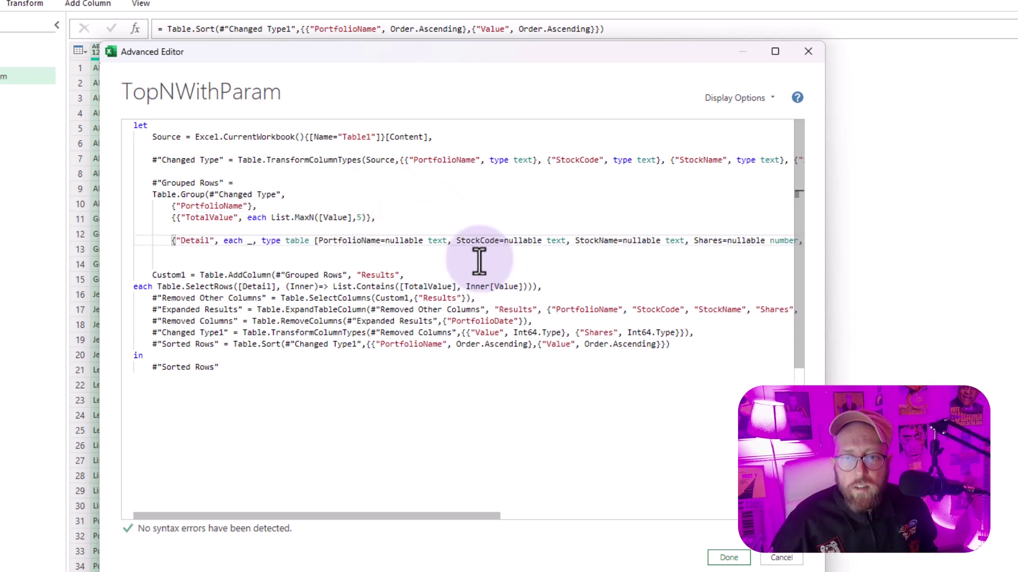
left_click_drag(402, 229, 360, 221)
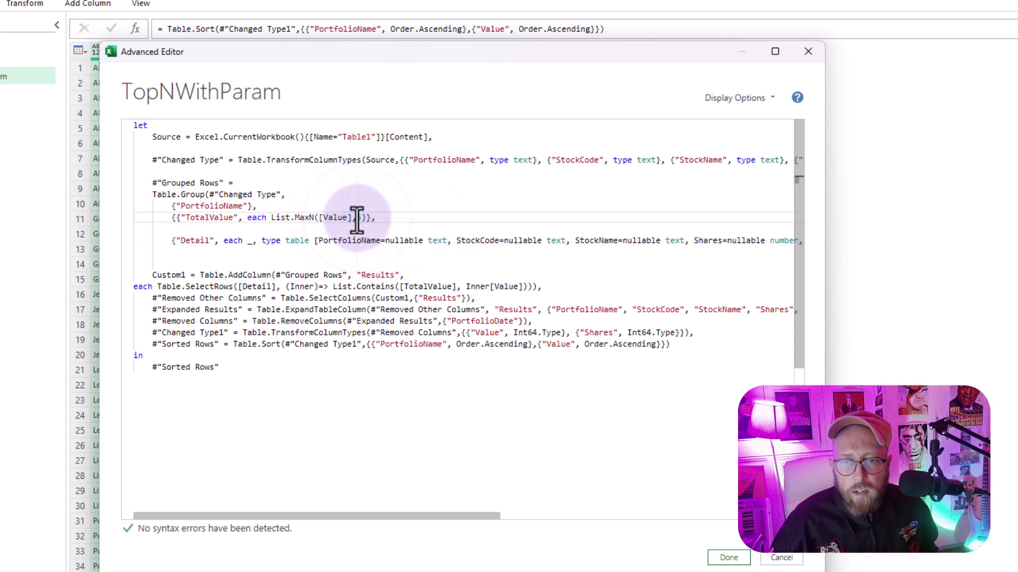
Close the Advanced Editor and review the Top5NoParam query and UserParam's TopOrBottom and Nvalues values.
double_click(358, 217)
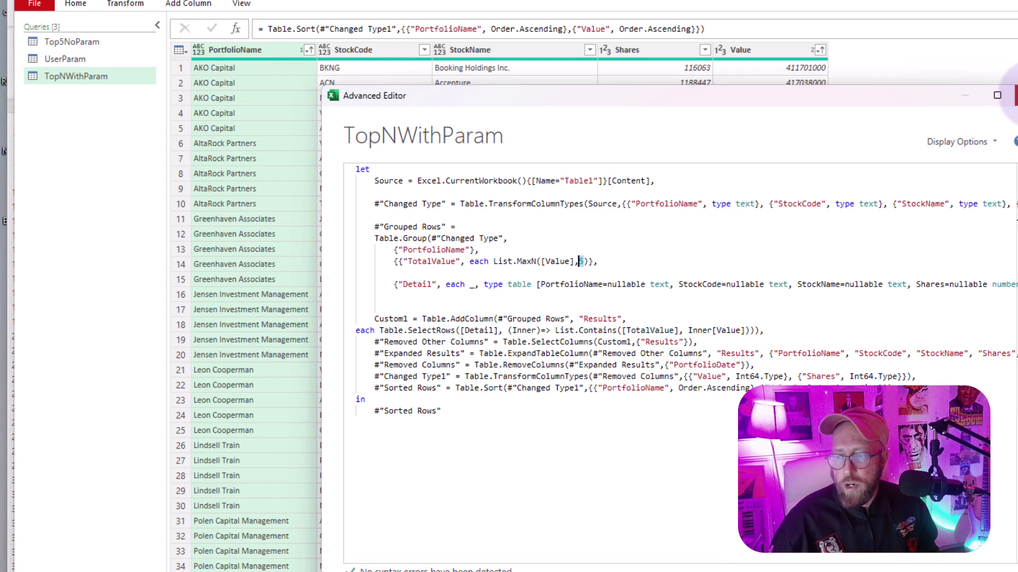
key("Escape")
left_click(71, 42)
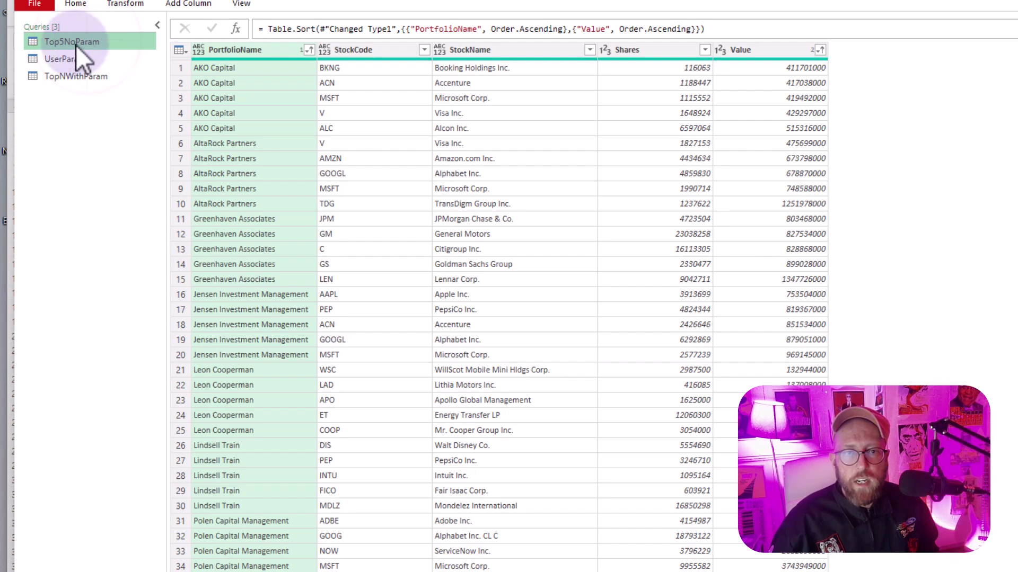
left_click(74, 59)
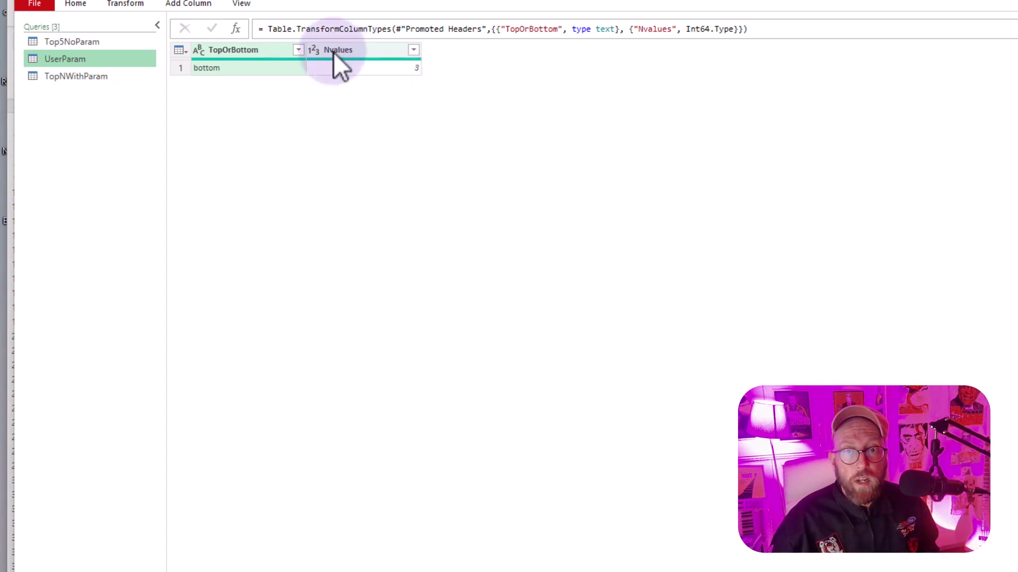
In TopNWithParam's code, replace the 5 in List.MaxN with UserParam[Nvalues]{0}.
left_click(91, 78)
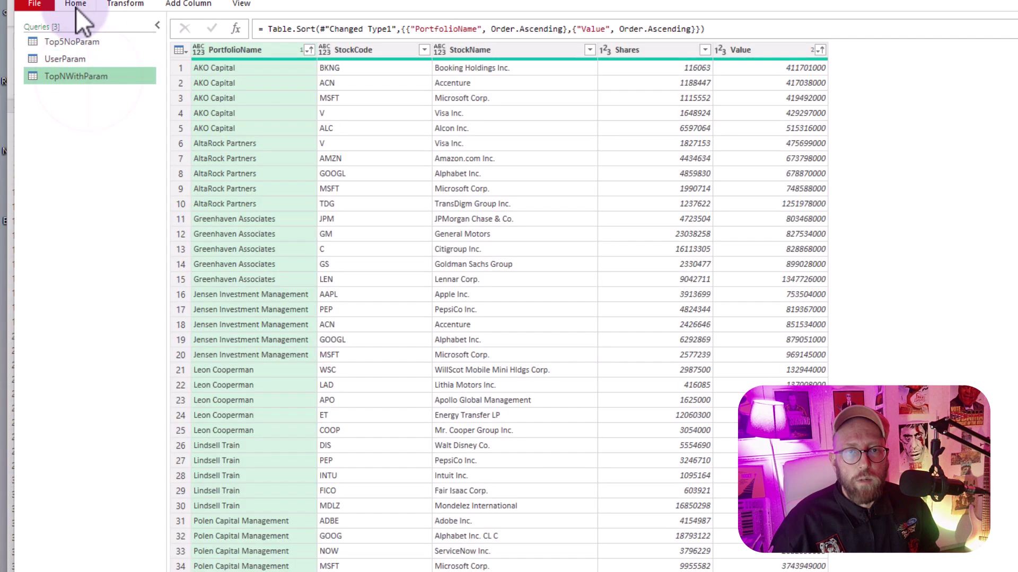
left_click(75, 5)
left_click(135, 38)
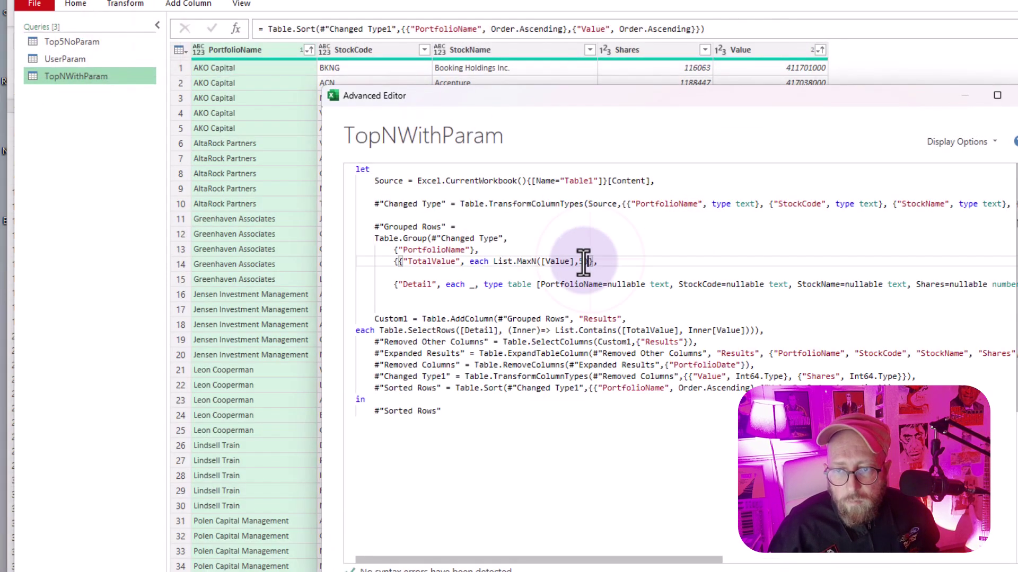
left_click(585, 262)
key("BackSpace")
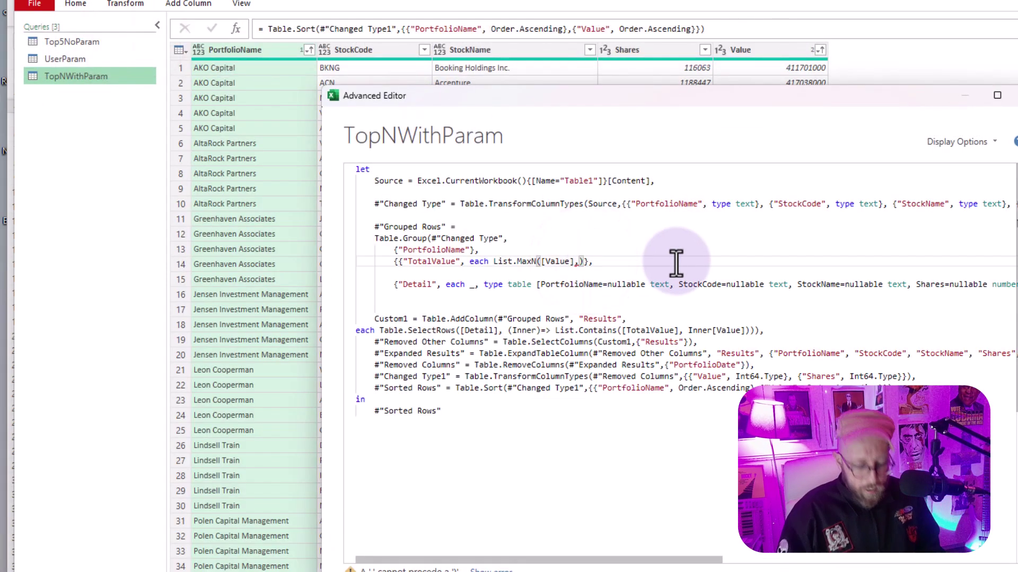
type("UserParam")
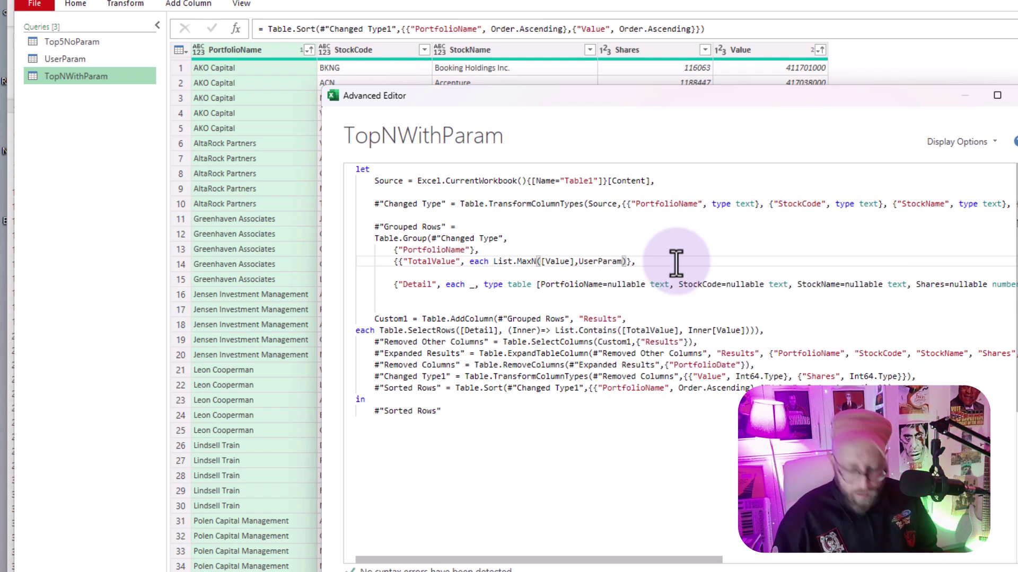
type("[")
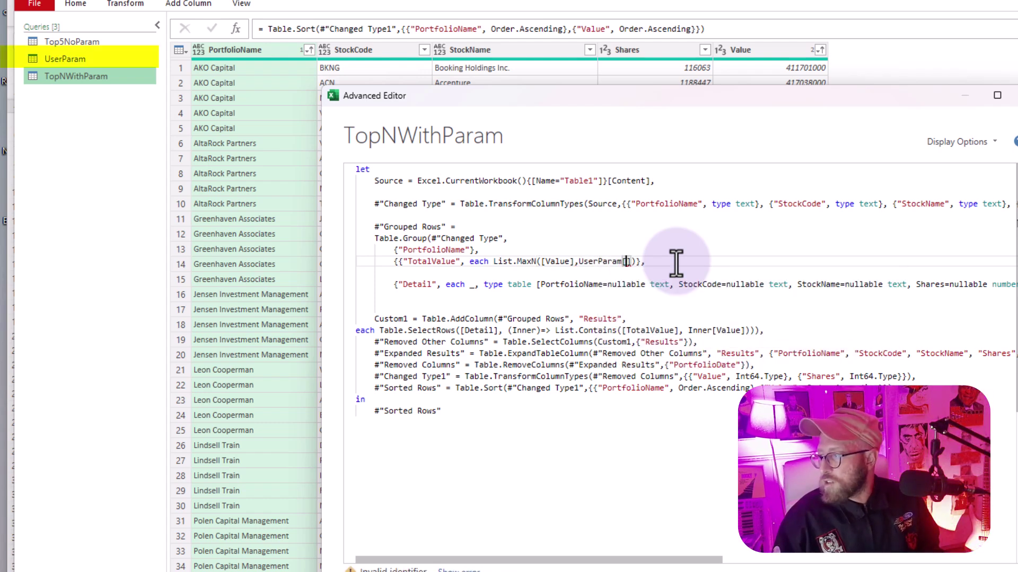
type("n")
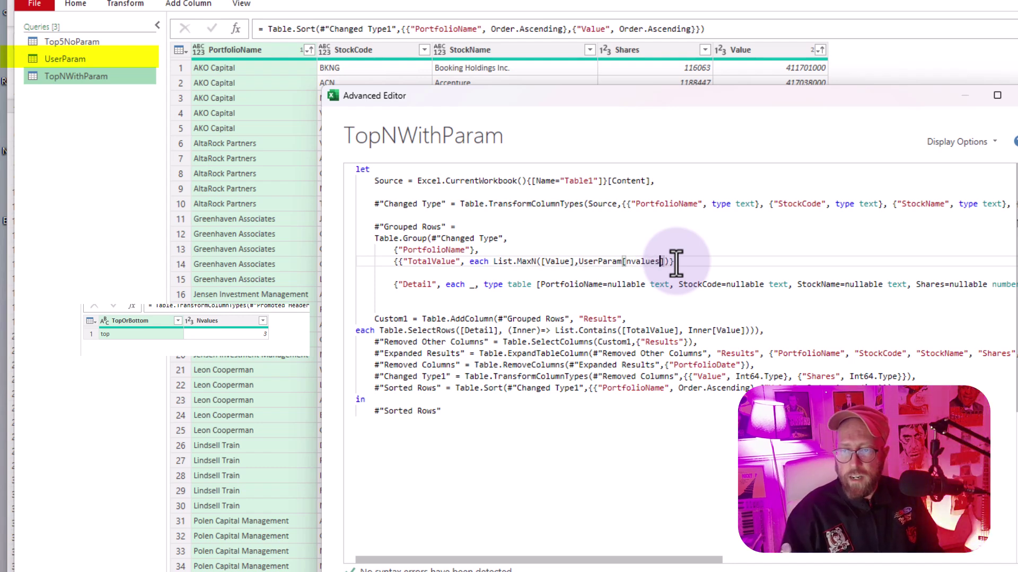
type("values")
key("Tab")
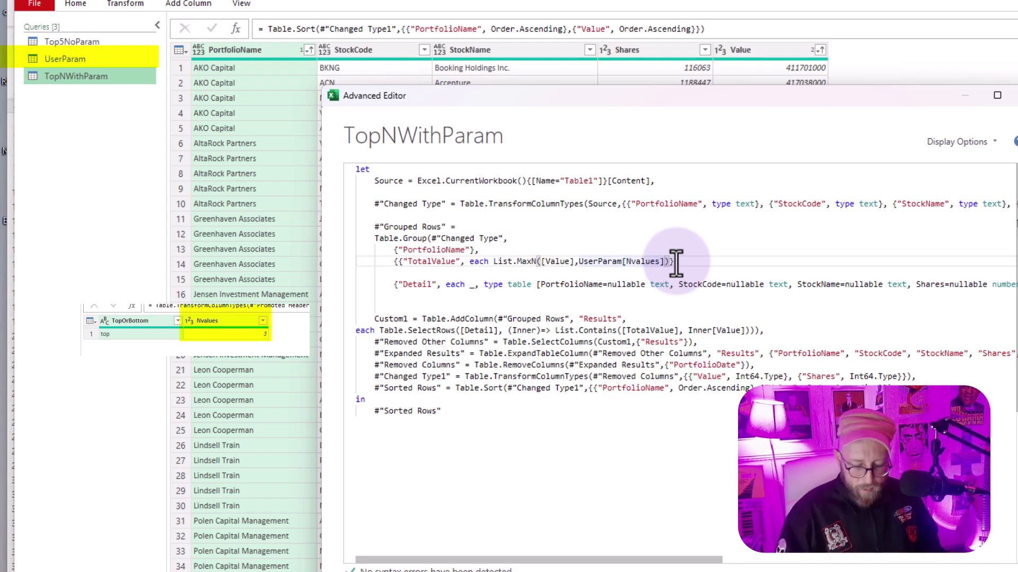
type("{0")
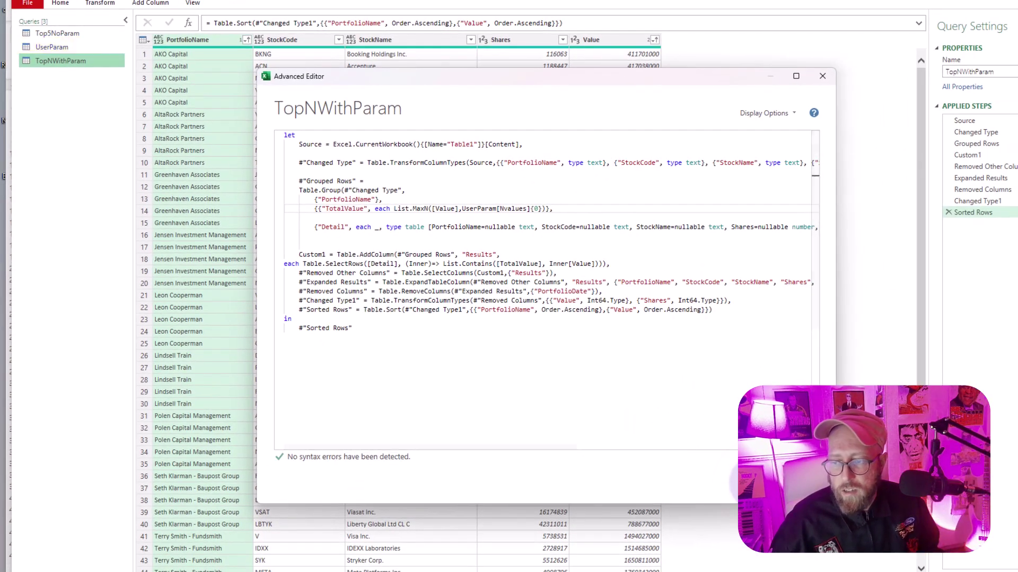
Apply the code change and compare UserParam's Nvalues of 3 with TopNWithParam's three holdings per portfolio.
left_click(758, 484)
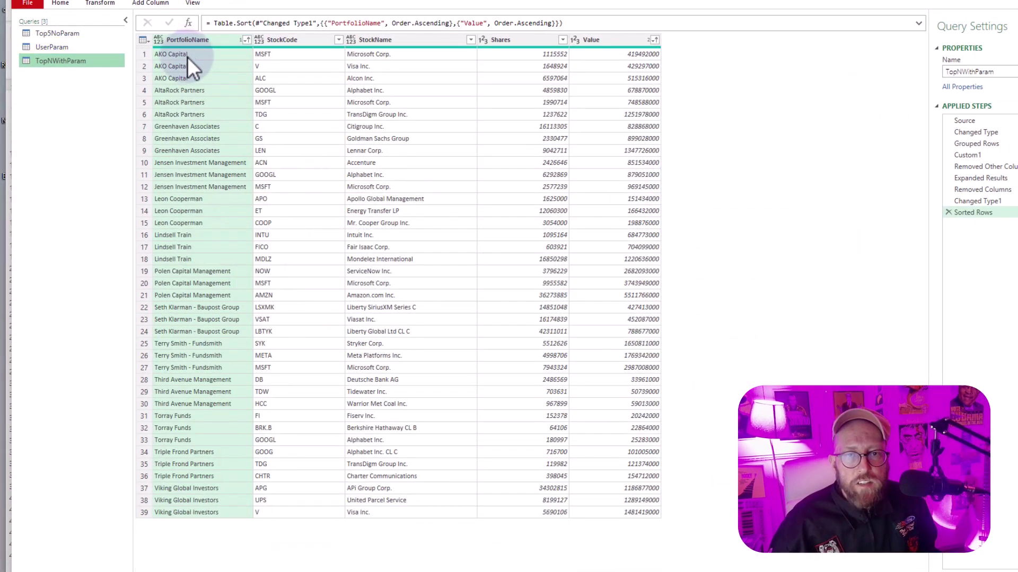
left_click(52, 47)
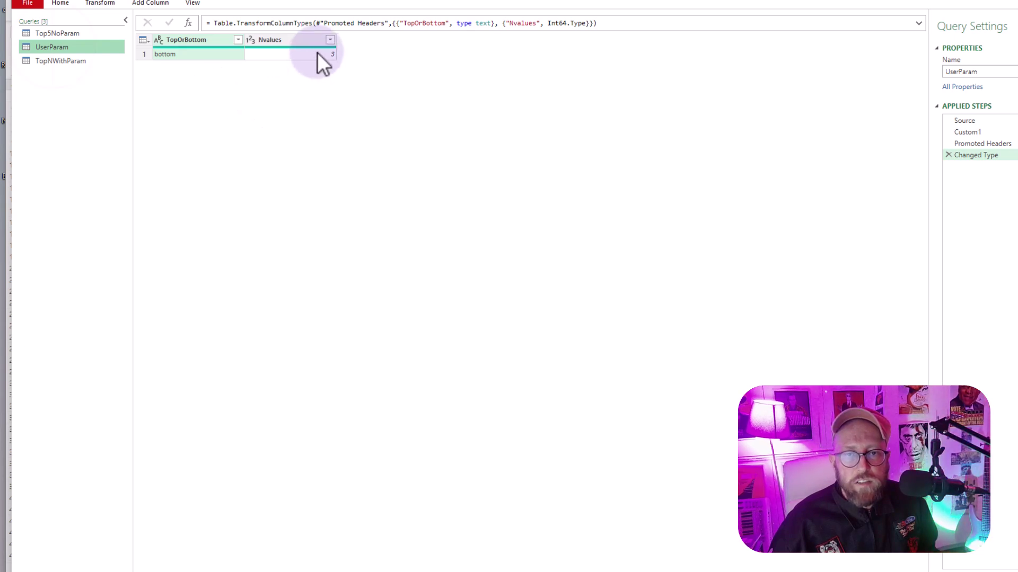
left_click(65, 57)
left_click(66, 9)
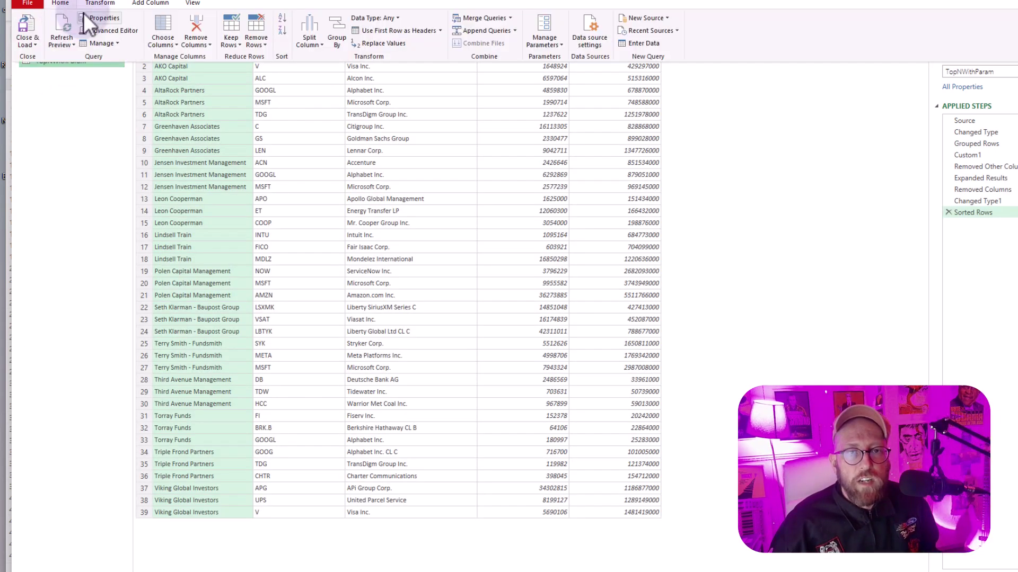
left_click(169, 40)
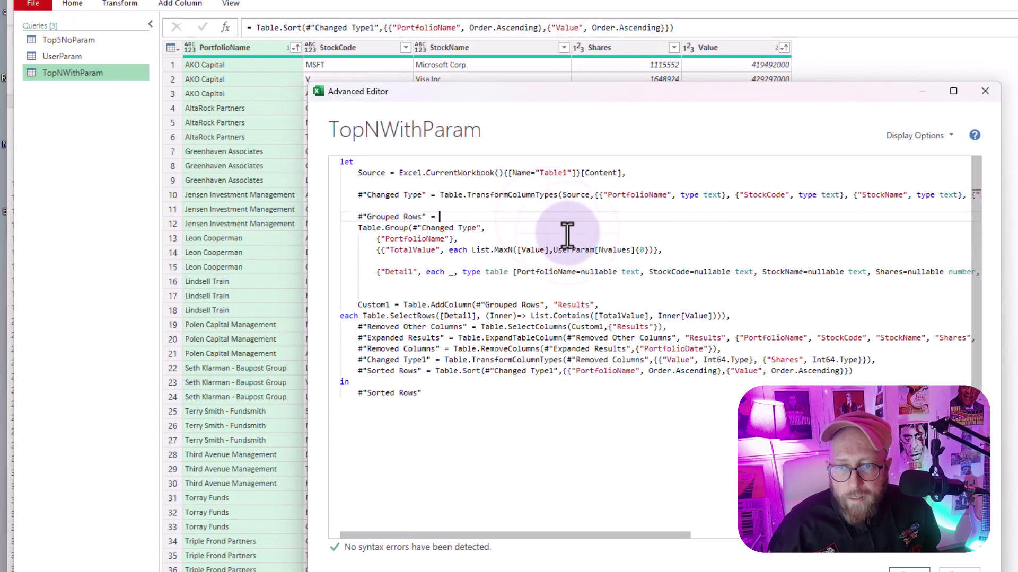
left_click(556, 258)
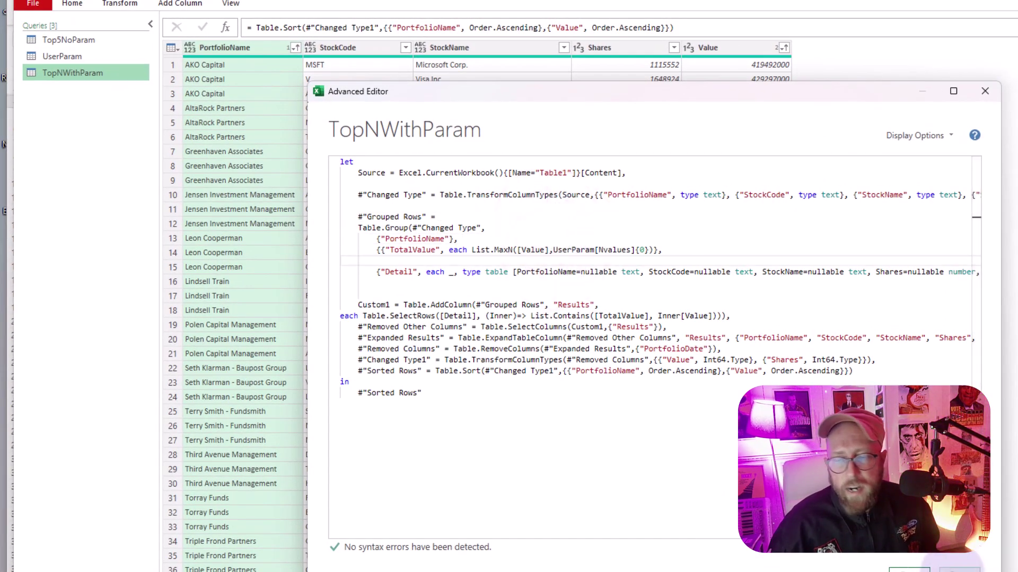
key("Escape")
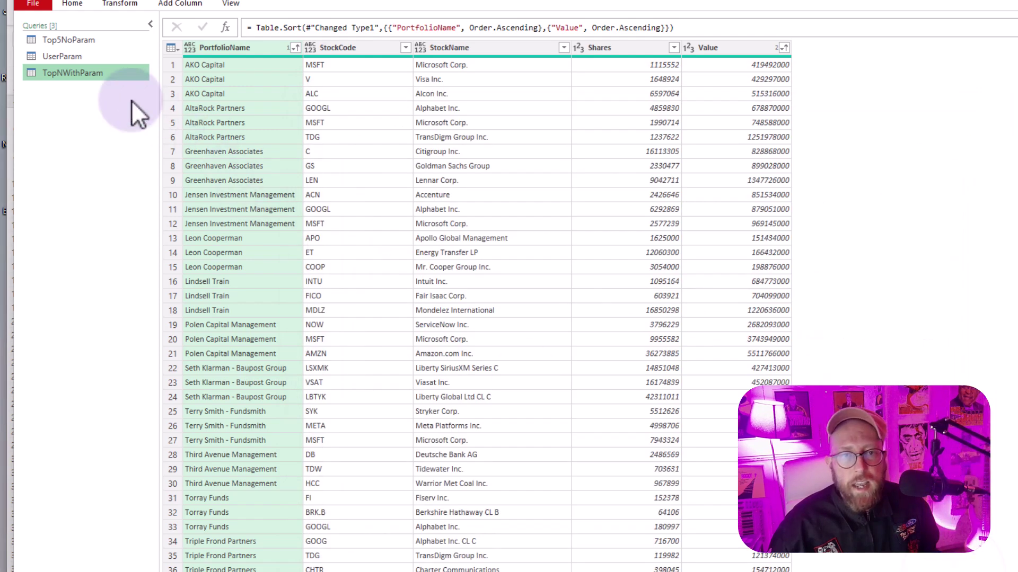
Check UserParam's TopOrBottom value 'bottom', then reopen TopNWithParam's M code.
left_click(100, 54)
left_click(230, 64)
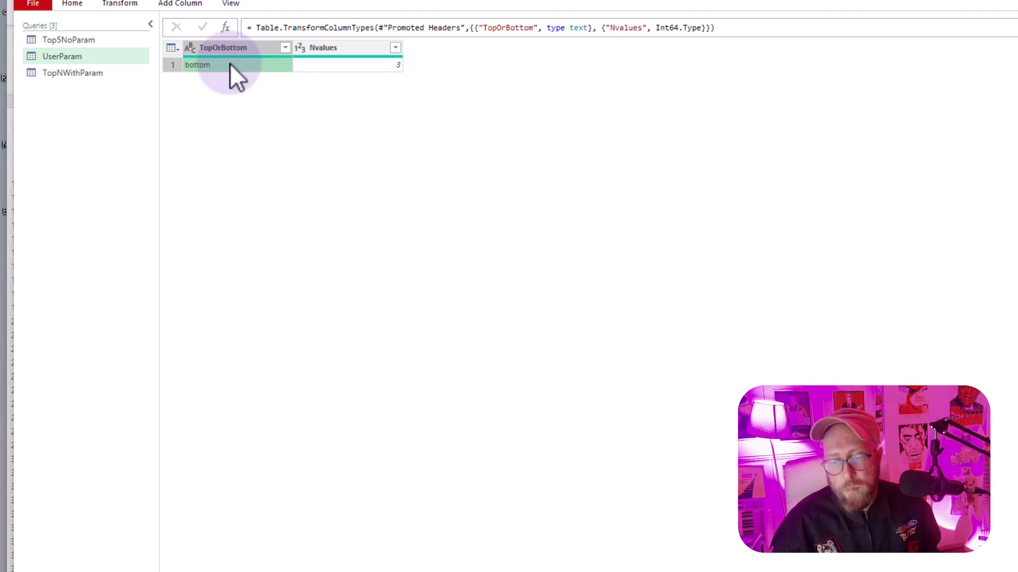
left_click(63, 73)
left_click(73, 5)
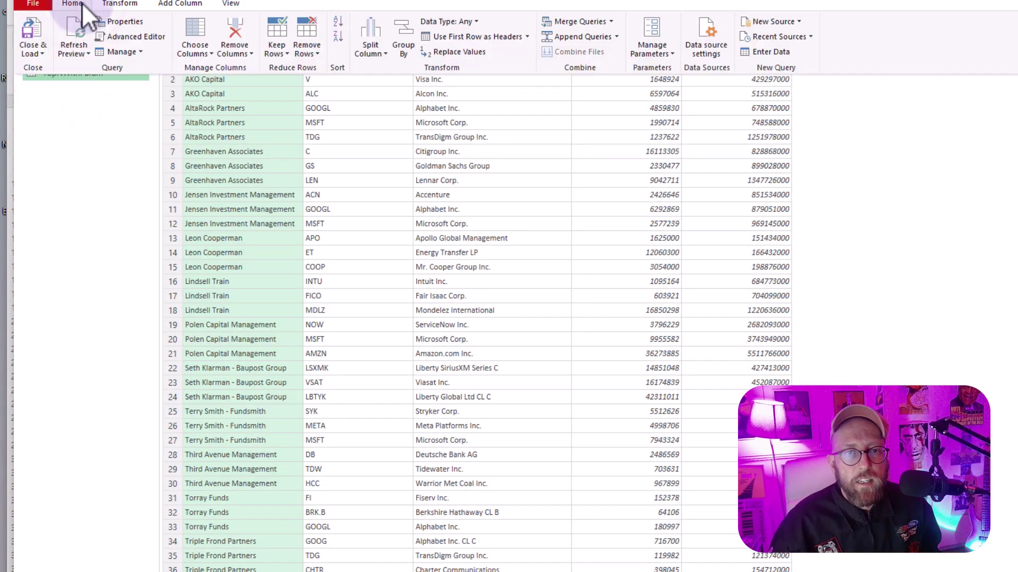
left_click(141, 34)
Insert an 'if Text.Upper(UserParam[TopOrBottom]{0}) = "TOP"' line above List.MaxN.
left_click(463, 239)
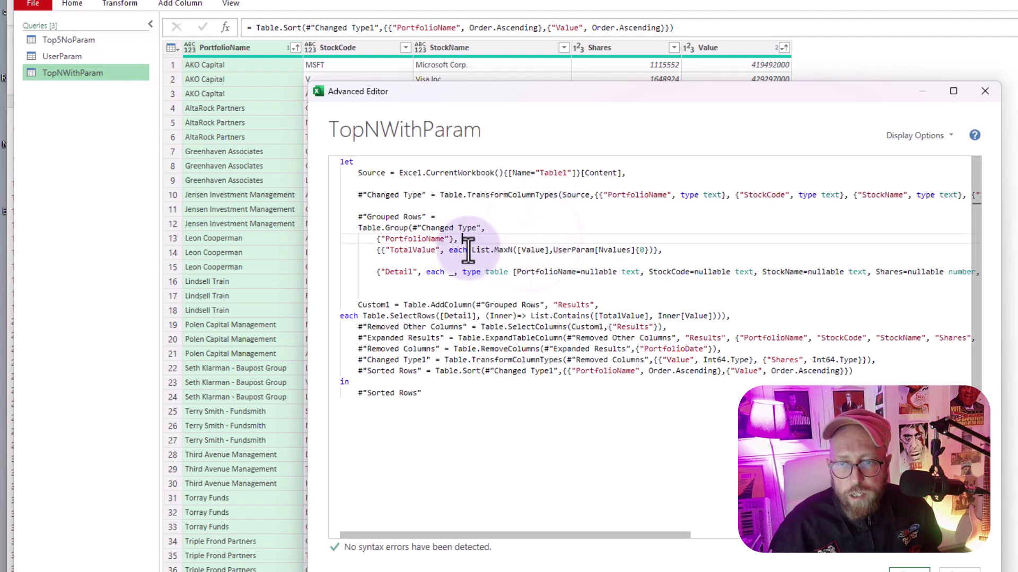
left_click(469, 250)
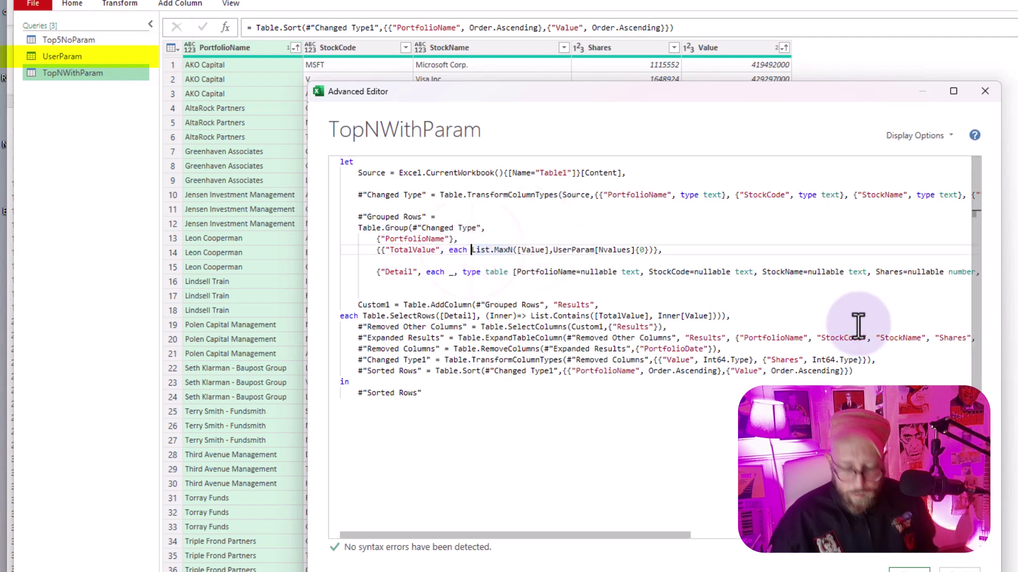
key("Return")
key("Return")
key("Up")
type("if UserPa")
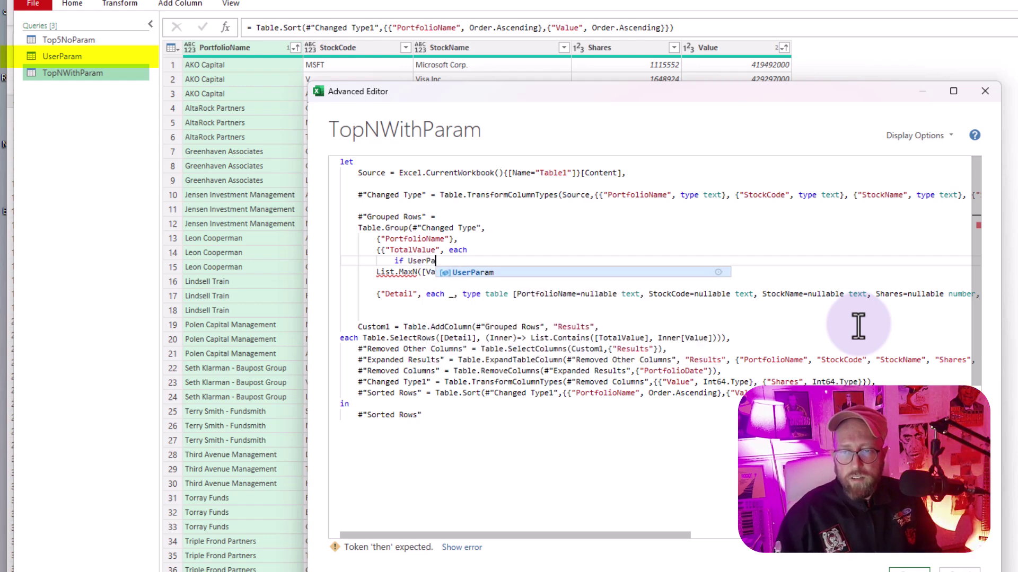
key("Tab")
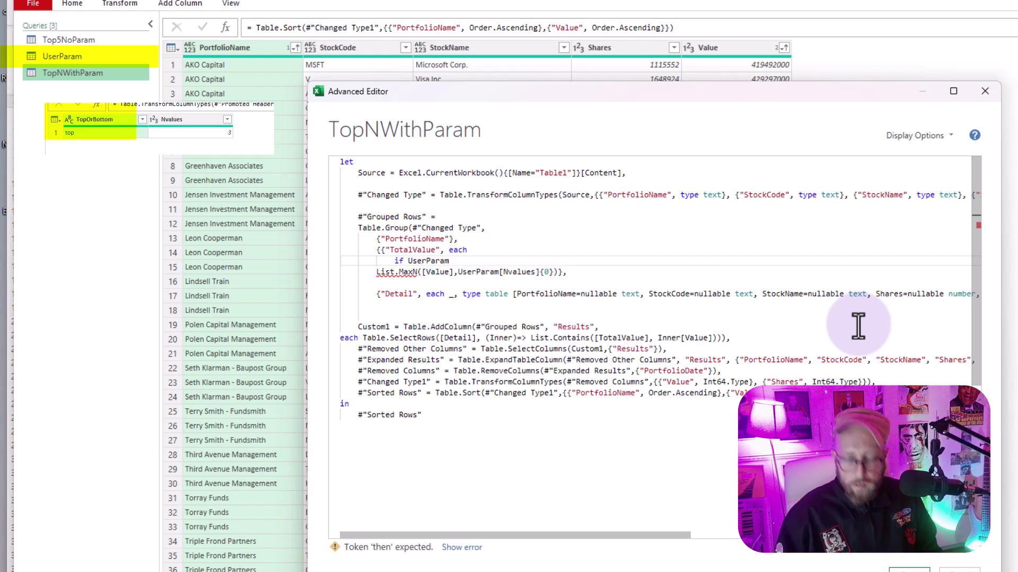
type("[")
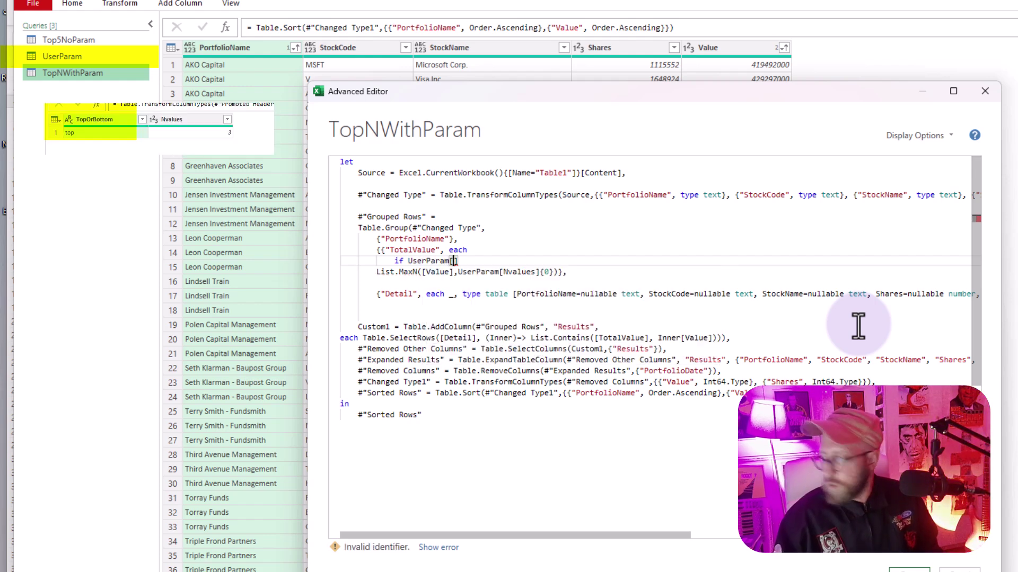
type("TopOrBottom")
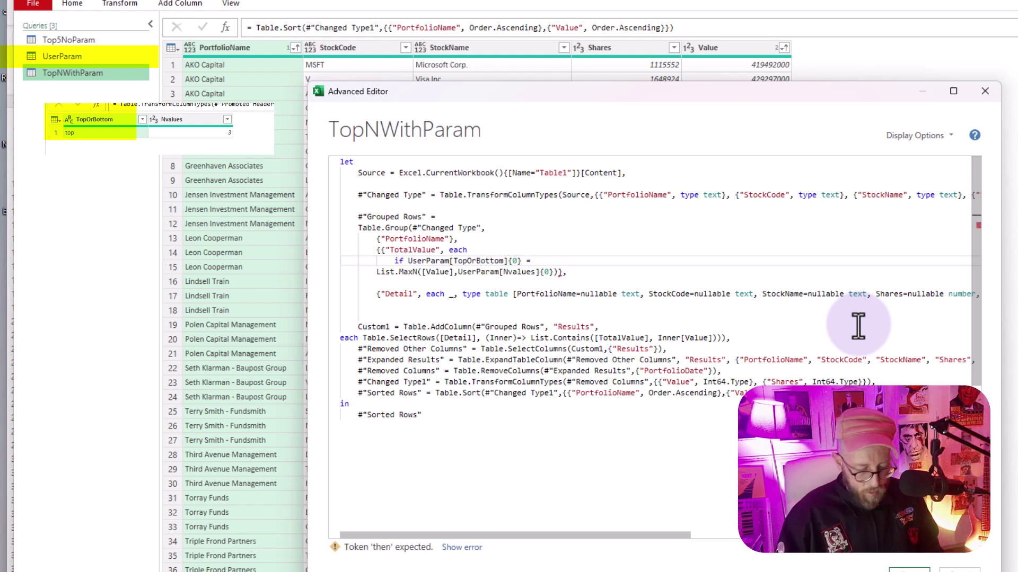
type("P")
key("Home")
key("Right")
key("Right")
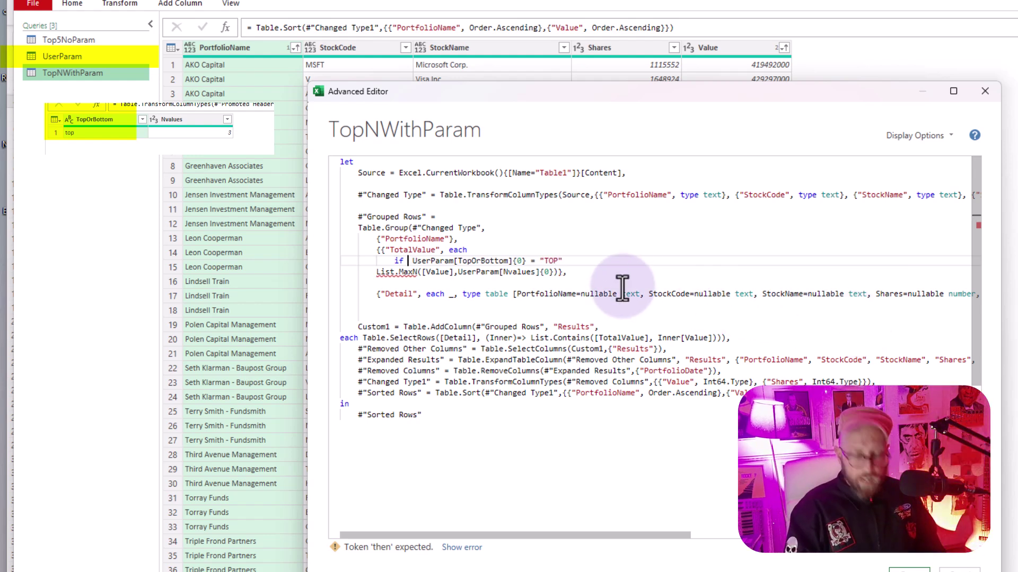
type("text")
type(".upper")
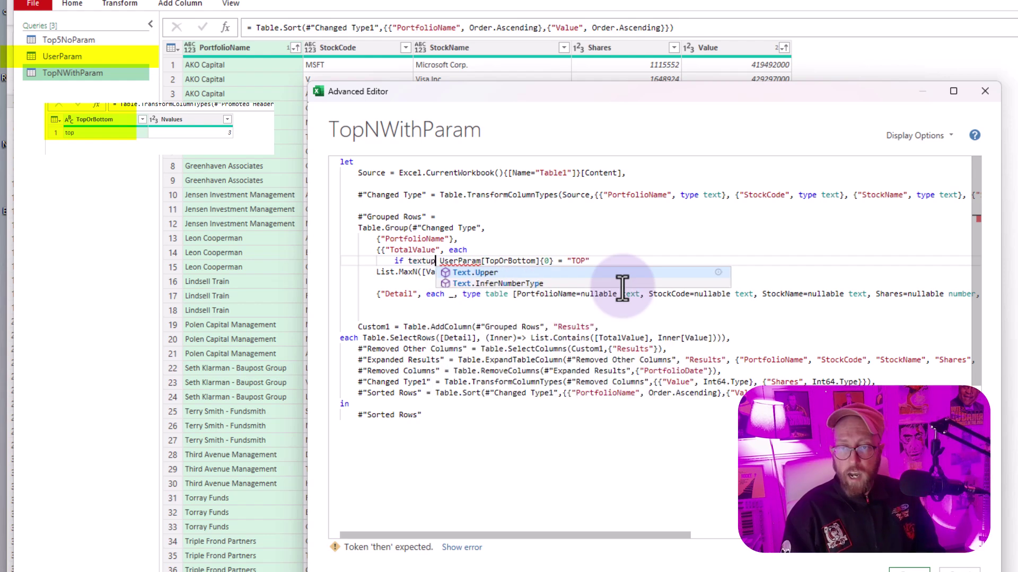
key("Tab")
type("(")
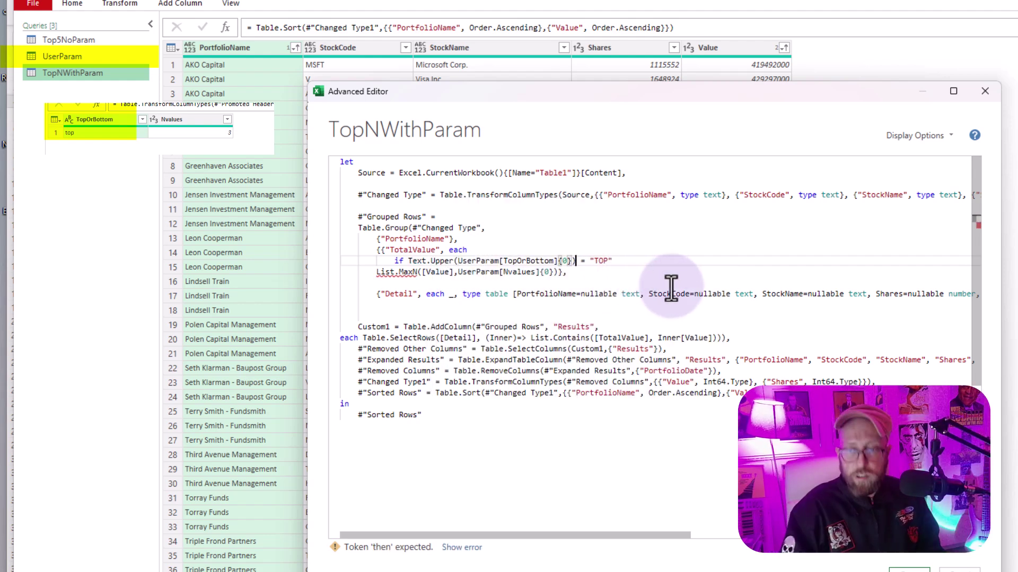
Add 'then', indent List.MaxN beneath it, and start an else line.
left_click(648, 262)
type("then")
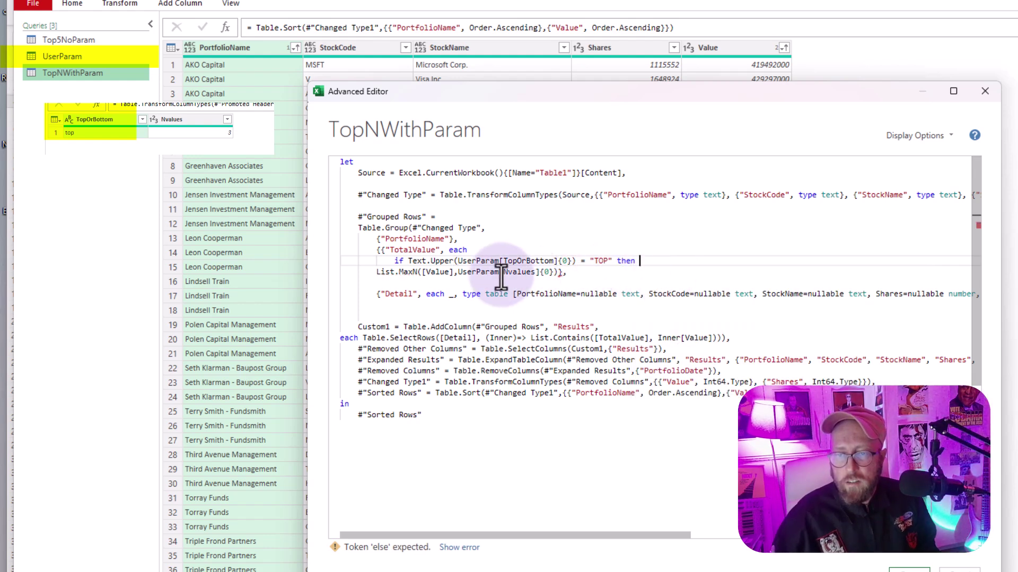
left_click(377, 273)
key("Tab")
key("Tab")
key("Tab")
left_click(612, 272)
key("Return")
key("Return")
key("Return")
key("Return")
key("Up")
key("Up")
key("Up")
type("else")
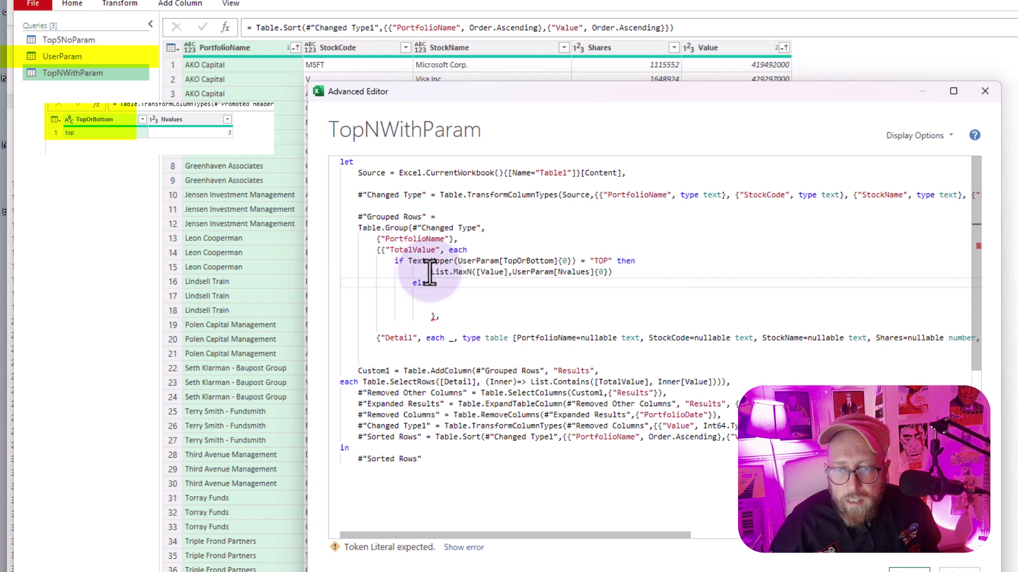
Copy the List.MaxN expression under else and change it to List.MinN.
left_click_drag(431, 272, 613, 271)
key("ctrl+c")
key("Down")
key("Down")
key("ctrl+v")
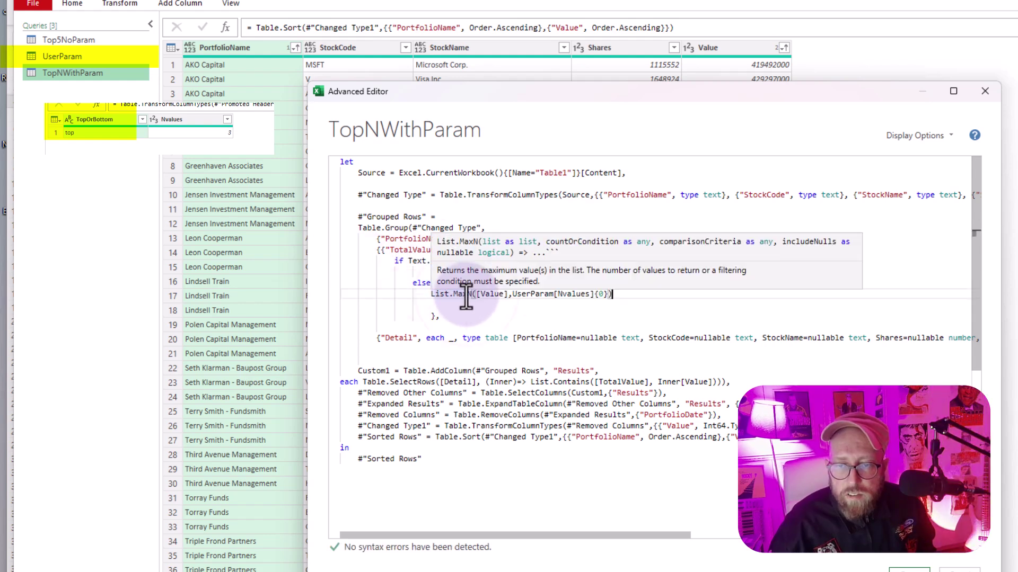
left_click_drag(466, 295, 455, 296)
key("BackSpace")
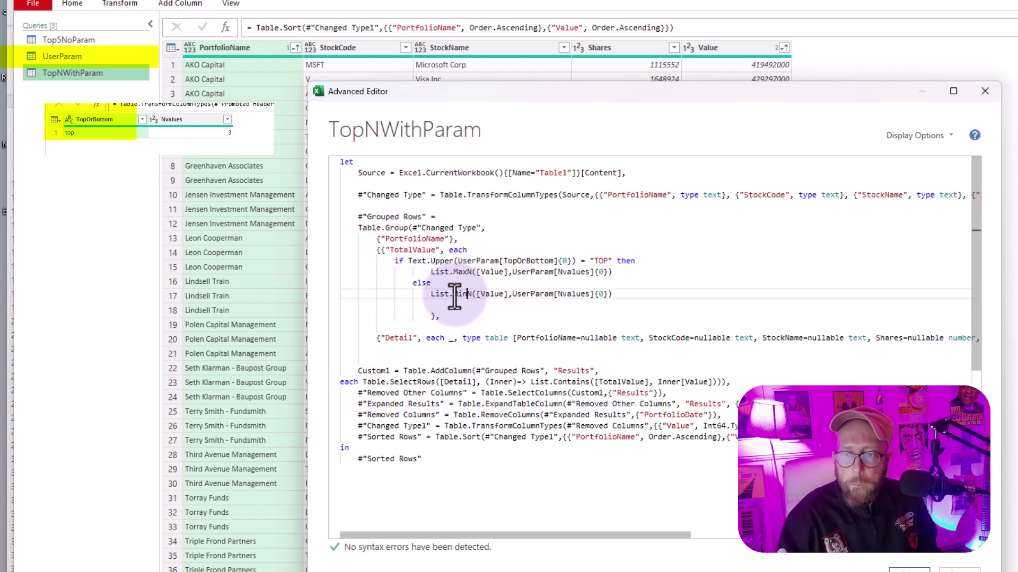
type("in")
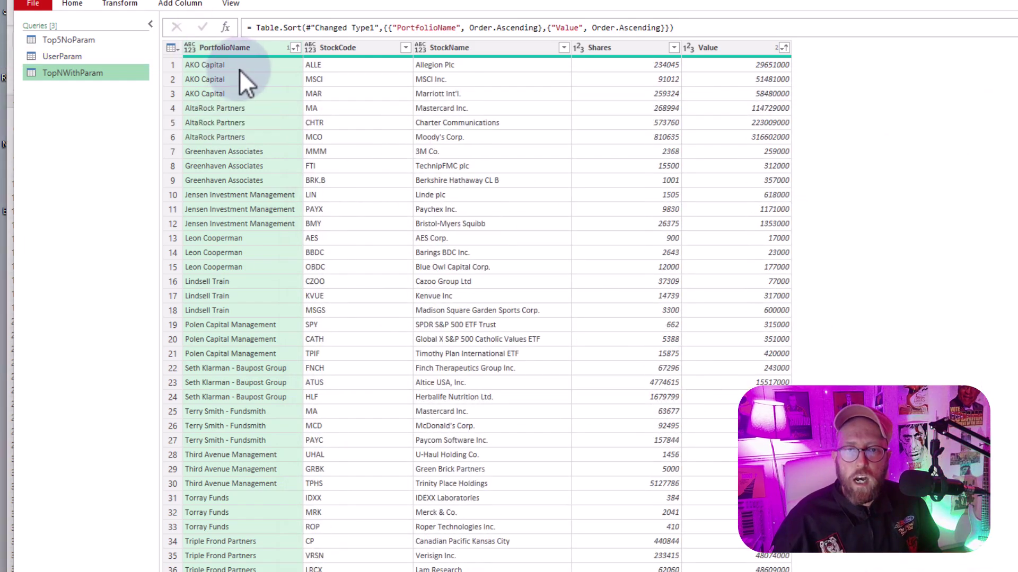
Load TopNWithParam as a table on the parameter sheet, below the TopOrBottom and Nvalues cells.
left_click(37, 4)
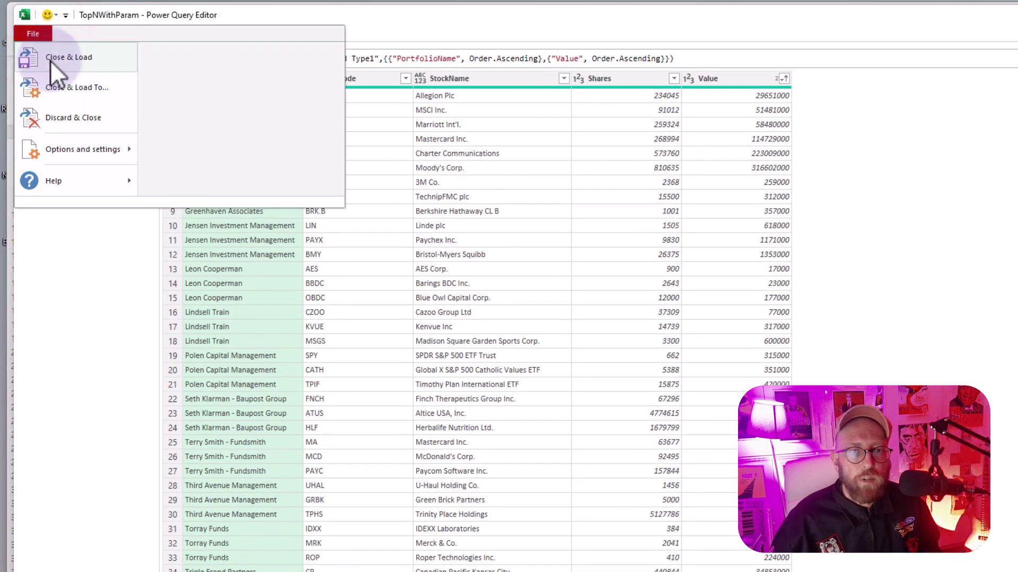
left_click(87, 87)
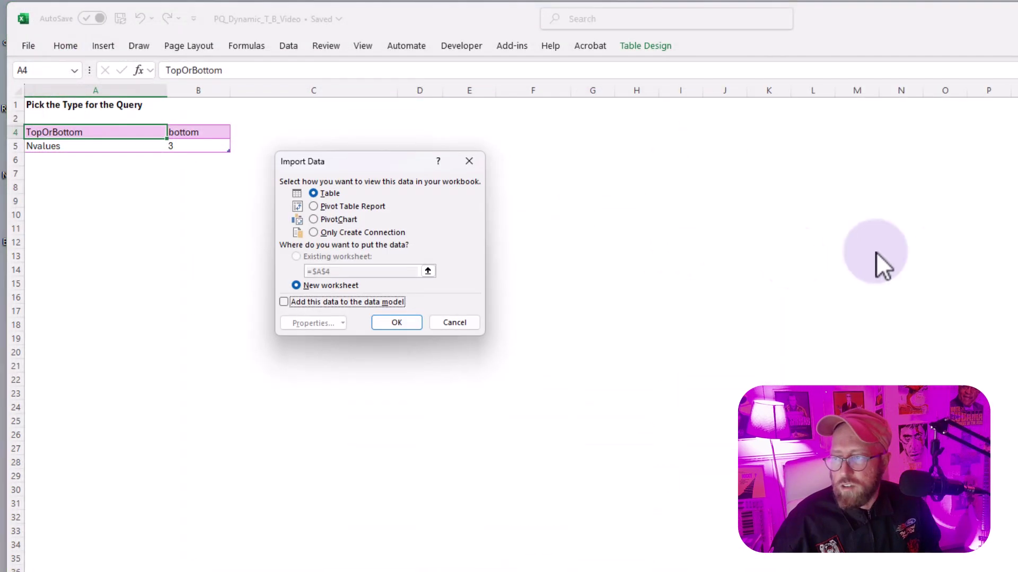
left_click(393, 320)
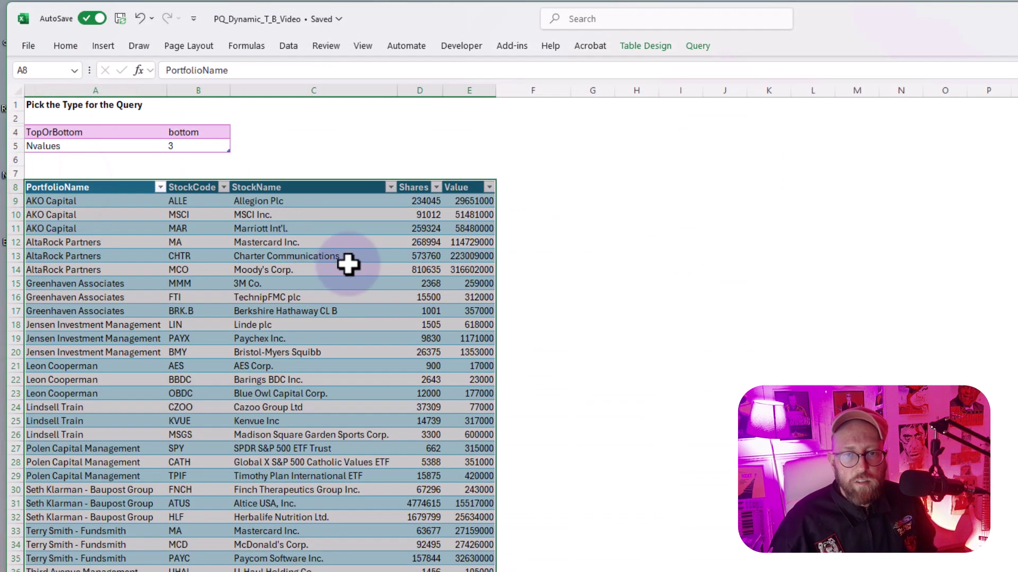
left_click(349, 352)
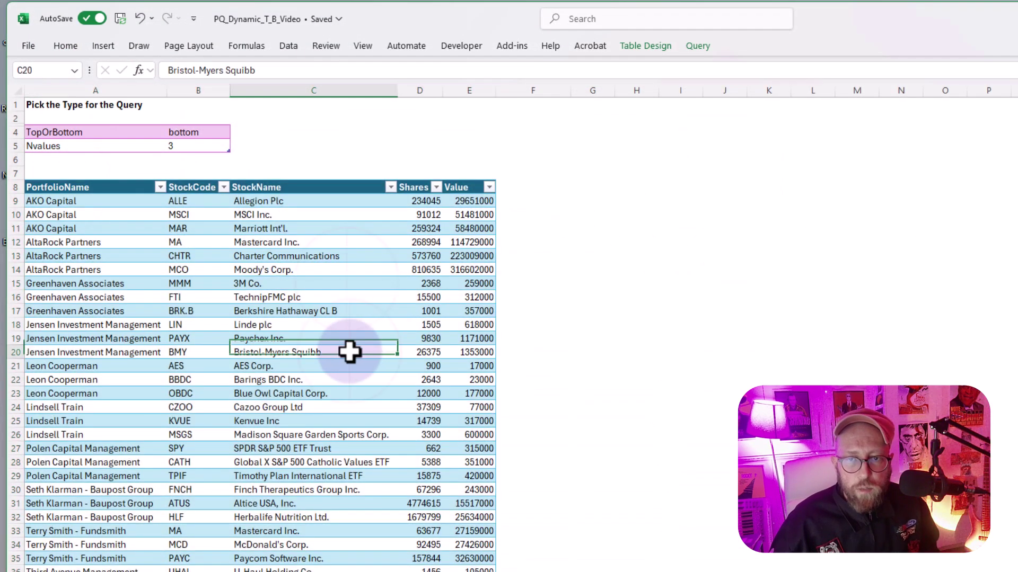
key("shift+Up")
Set Nvalues in B5 to 5 and refresh the query table to show five stocks per portfolio.
left_click(187, 145)
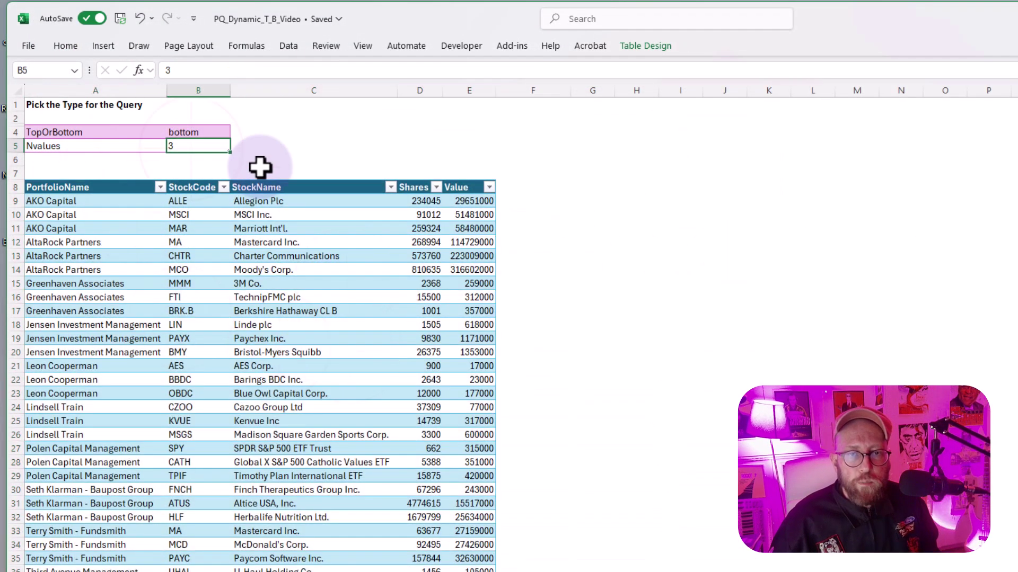
type("5")
key("Return")
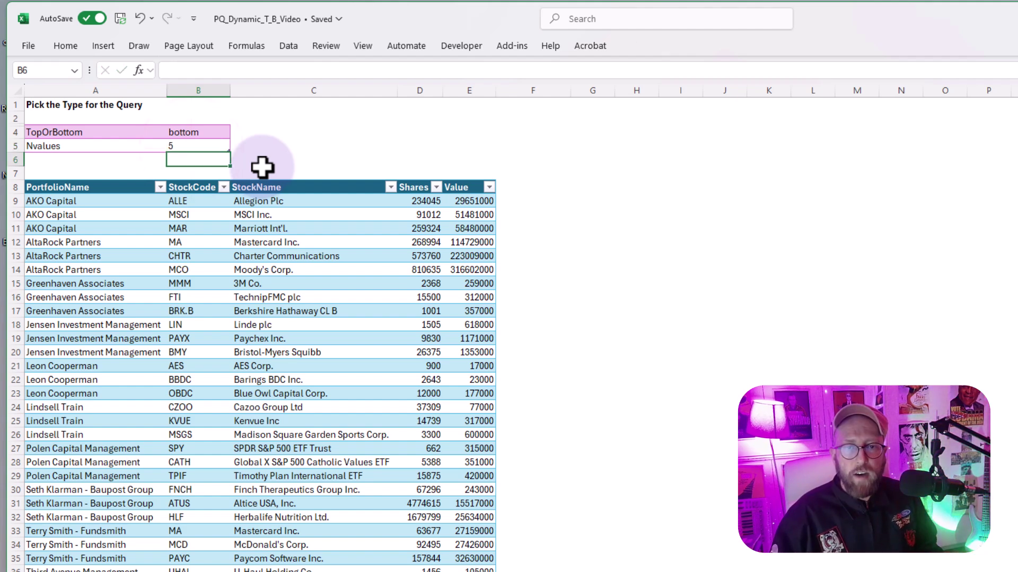
right_click(285, 270)
left_click(347, 429)
left_click(386, 416)
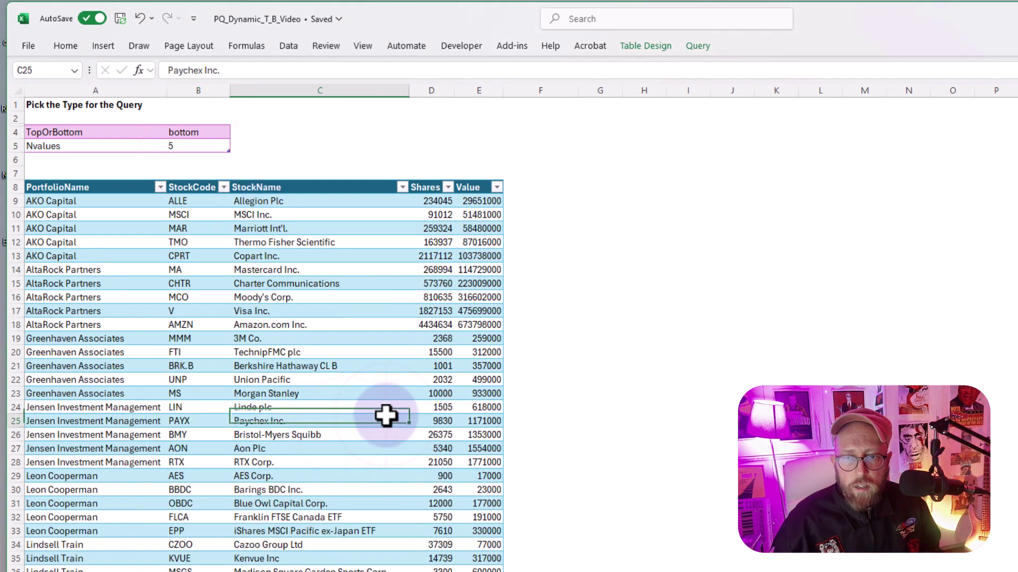
left_click(445, 301)
left_click(225, 270)
Set TopOrBottom in B4 to top and Nvalues to 3, then refresh the query table.
left_click(207, 135)
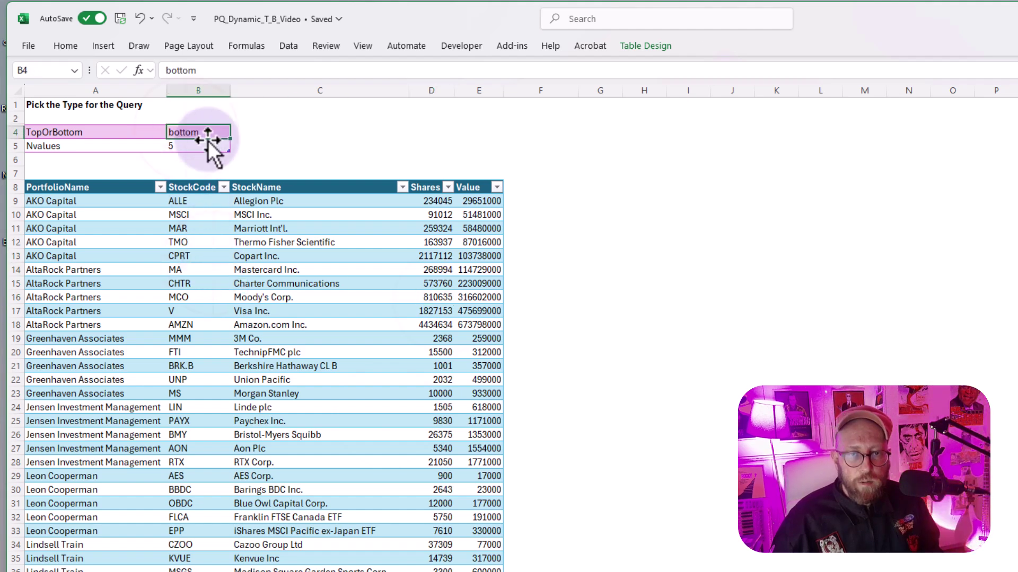
type("top")
key("Return")
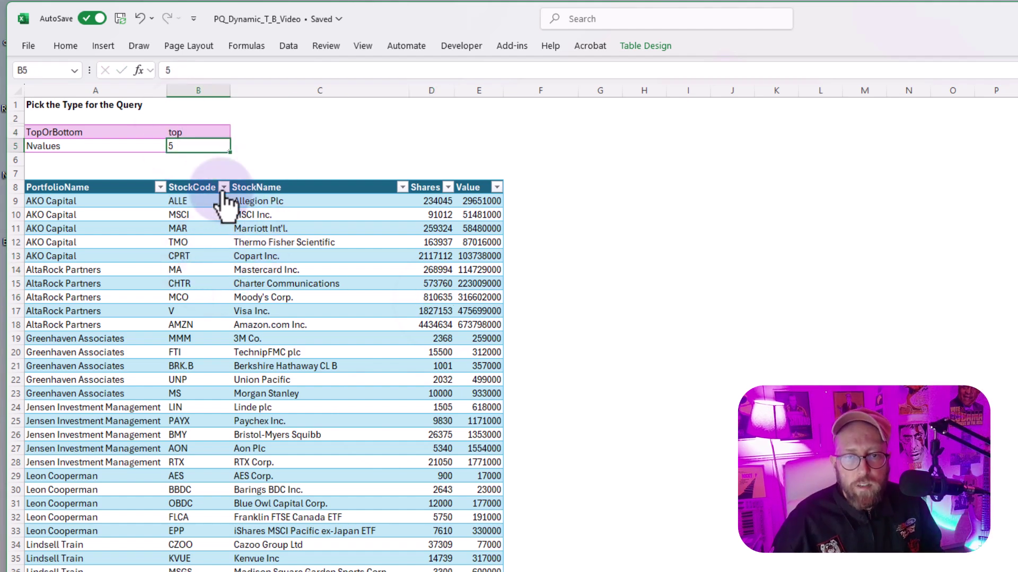
type("3")
left_click(276, 256)
right_click(296, 228)
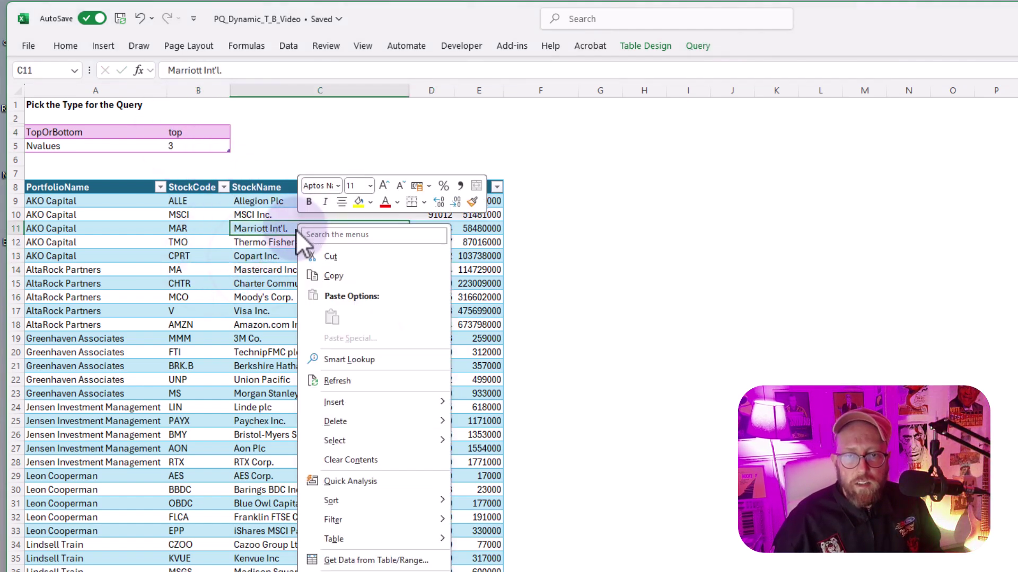
left_click(344, 379)
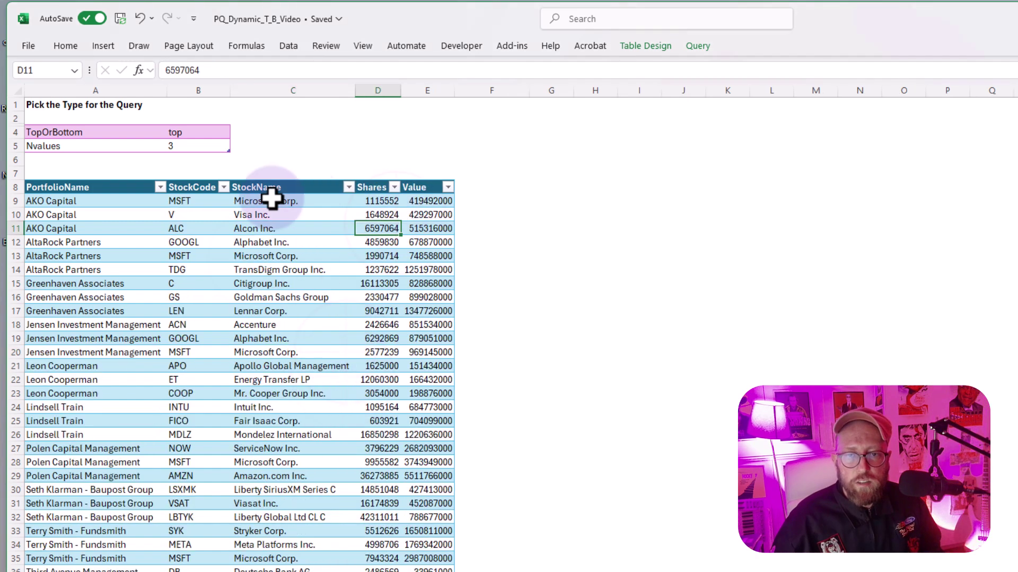
left_click(270, 200)
left_click(80, 200)
left_click(366, 323)
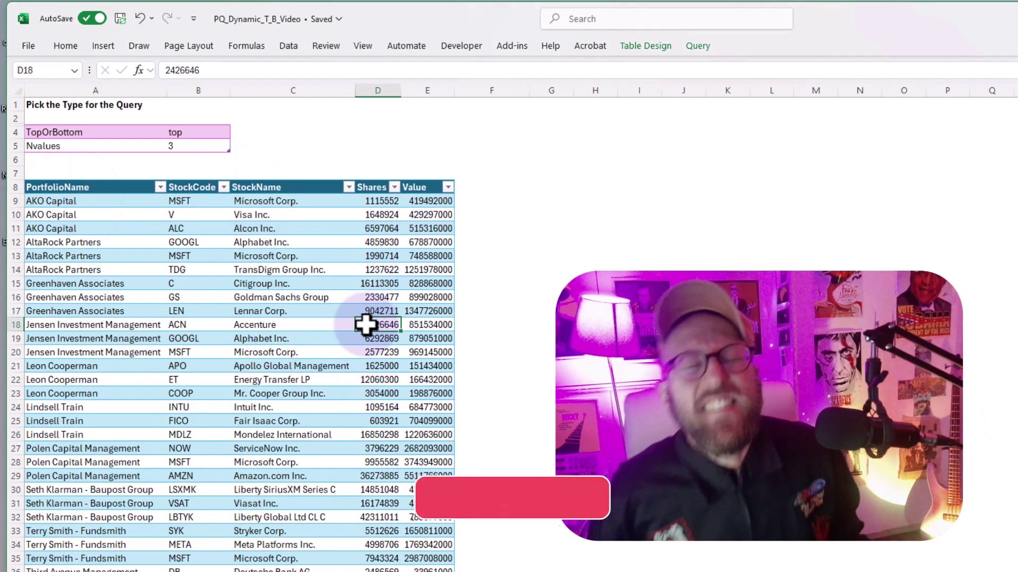